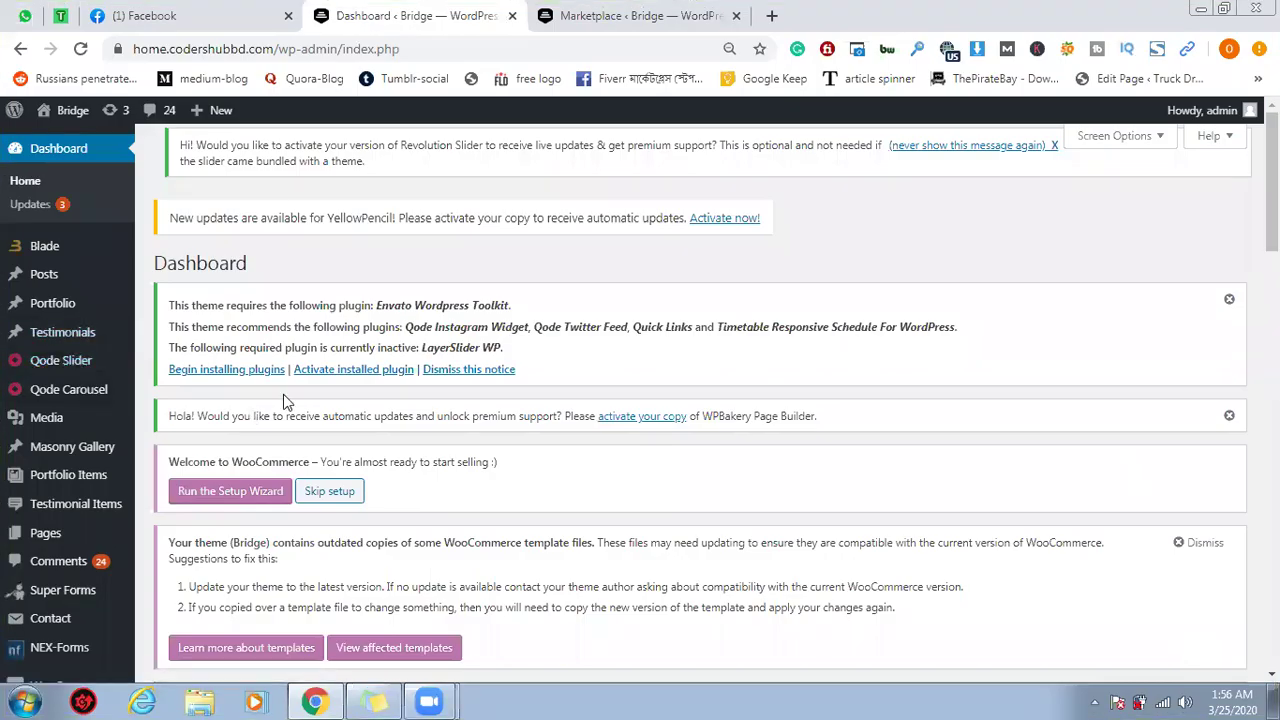
Open the Super Forms list of forms and start creating a new form
scroll(60, 300, "down", 5)
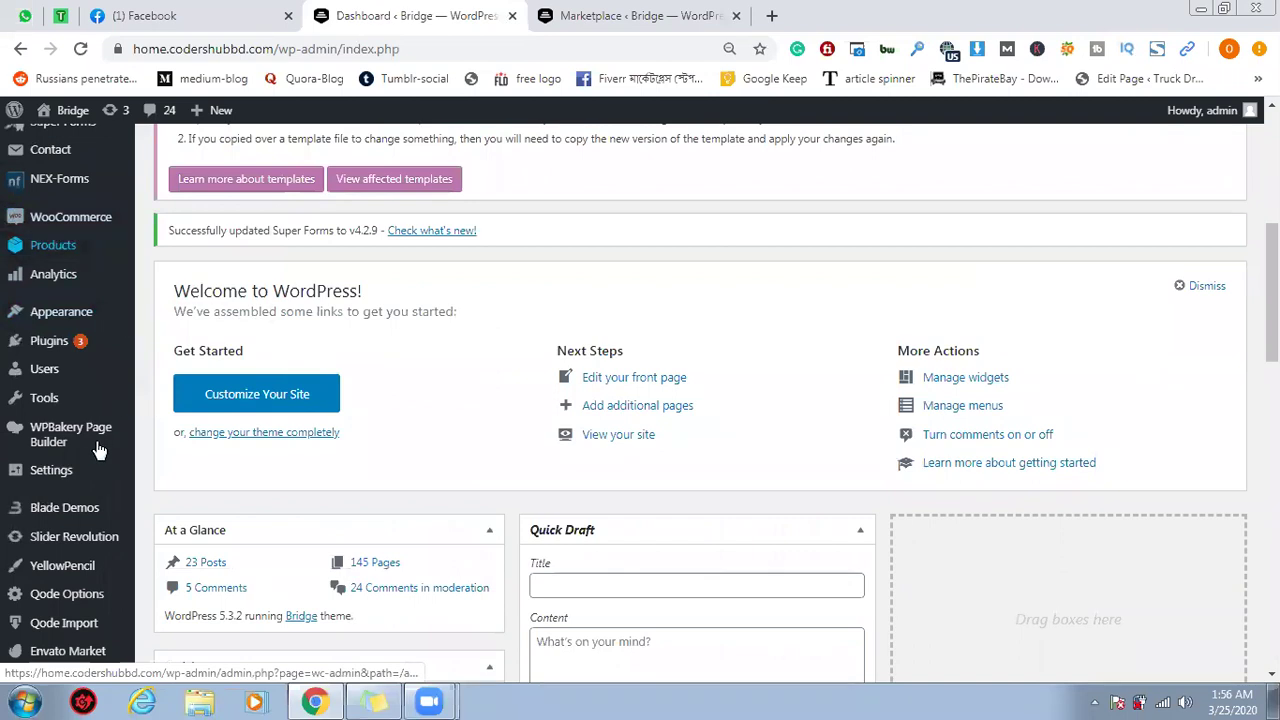
scroll(98, 450, "up", 5)
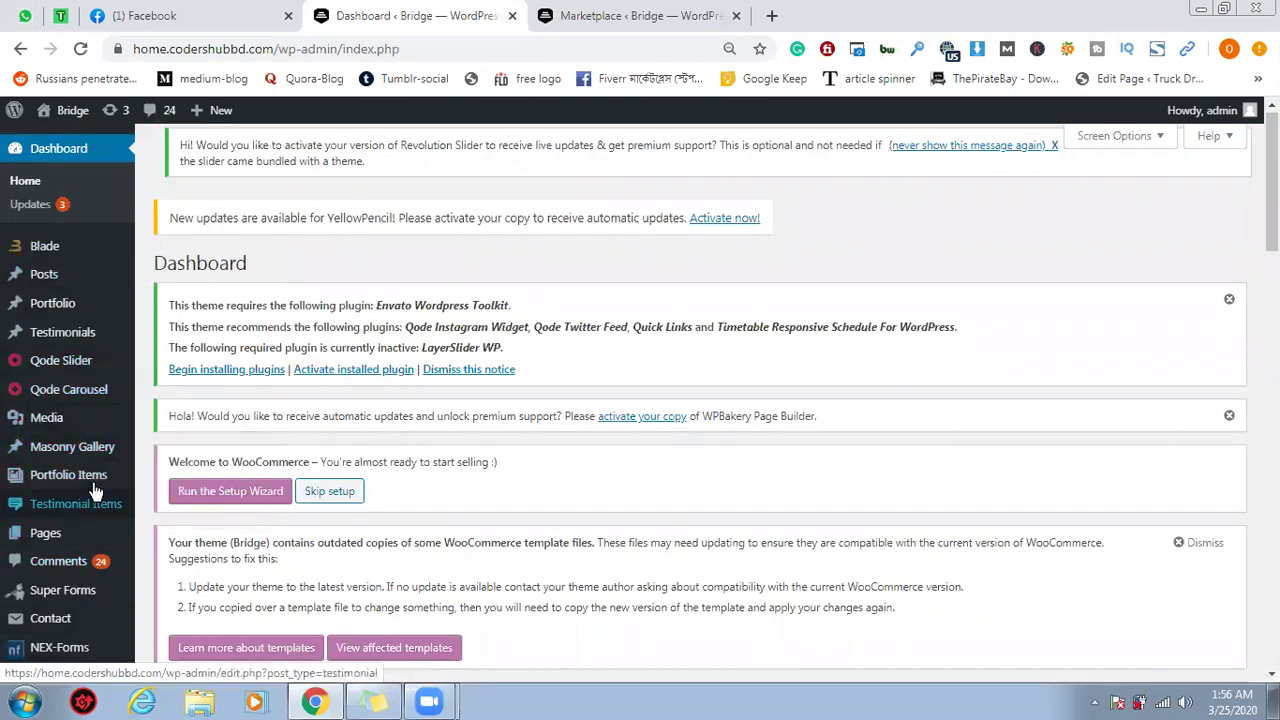
scroll(95, 490, "down", 1)
mouse_move(88, 499)
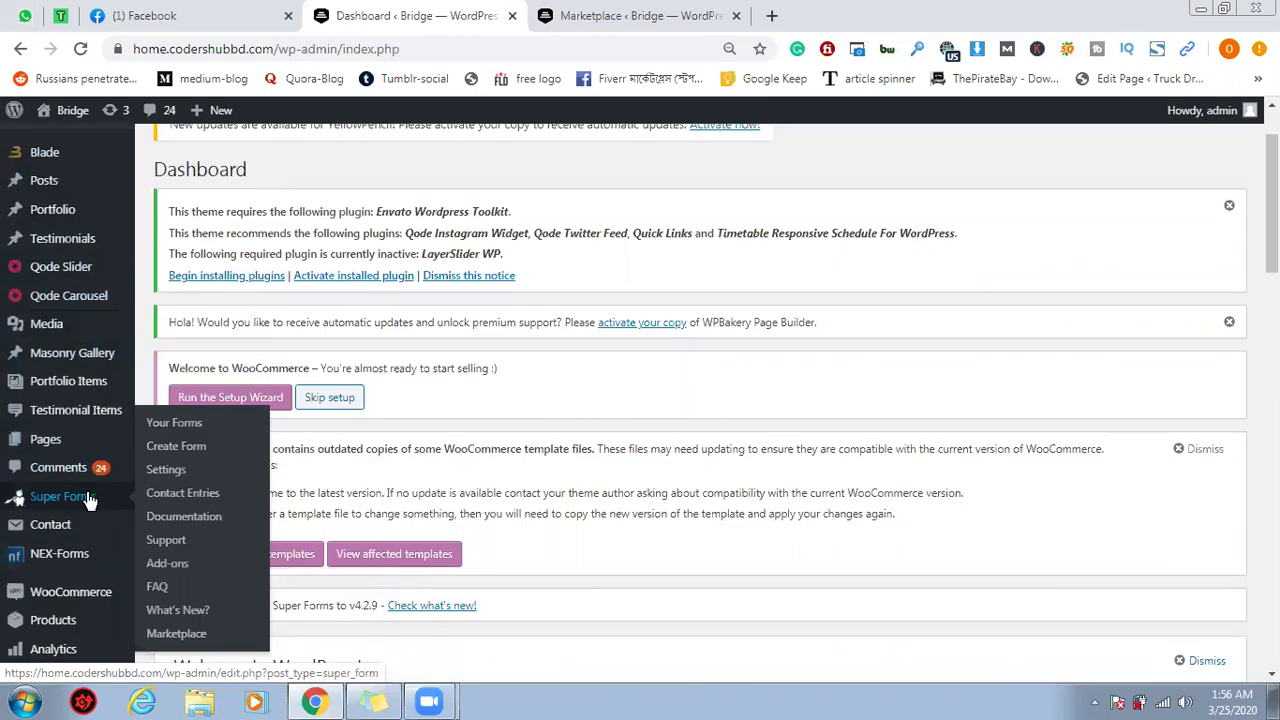
left_click(88, 497)
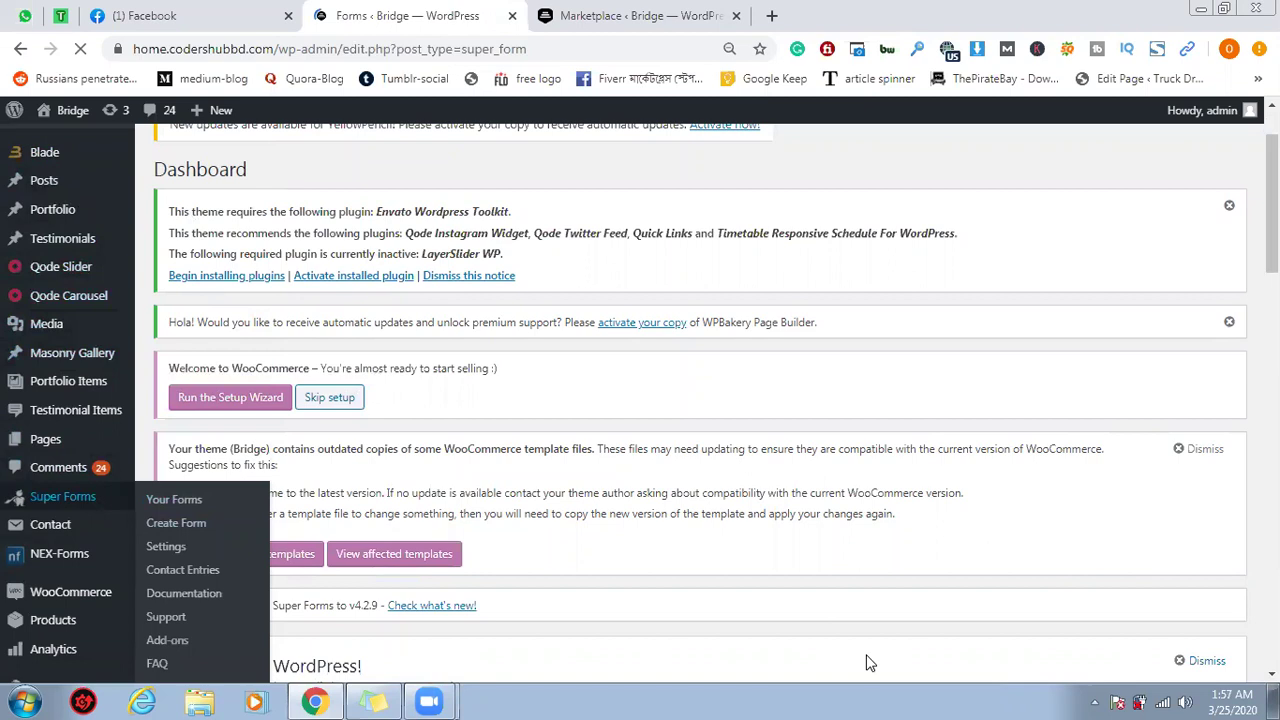
scroll(660, 480, "down", 1)
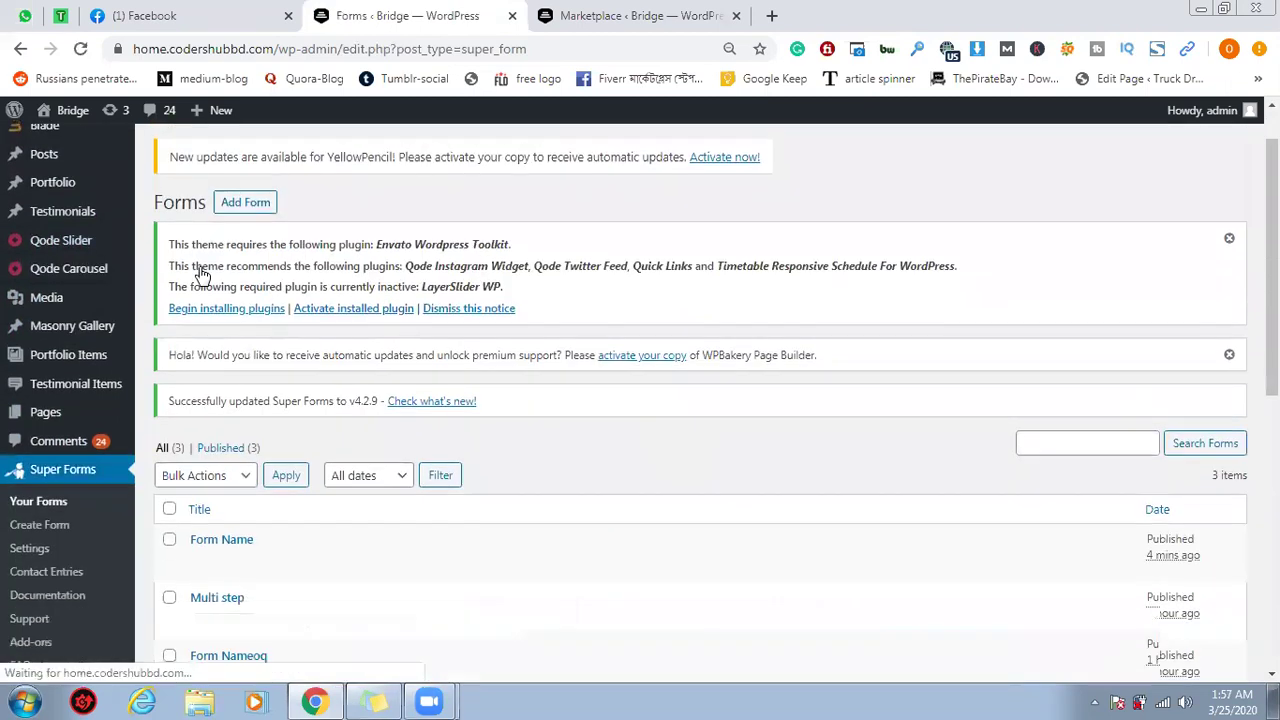
left_click(240, 165)
scroll(296, 195, "up", 1)
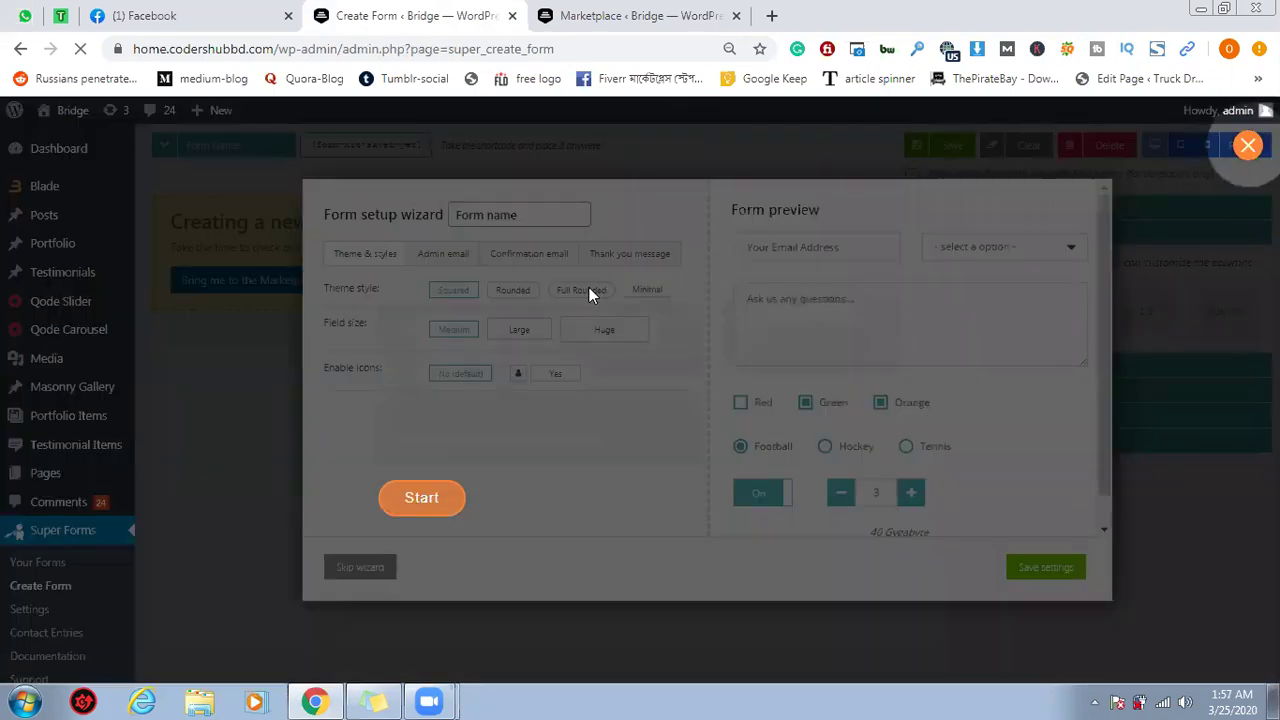
Dismiss the guided tour and set the form's theme style to Full Rounded, with icons enabled and Medium field size
key("Escape")
left_click(571, 298)
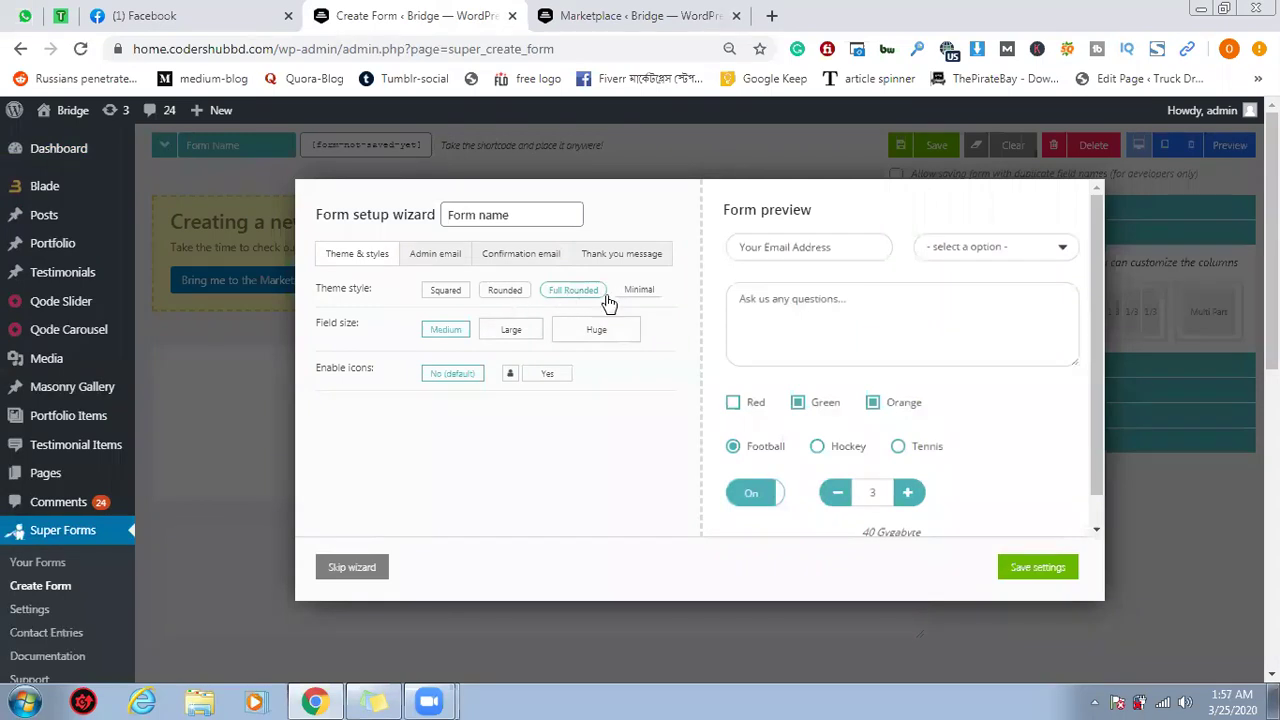
left_click(530, 376)
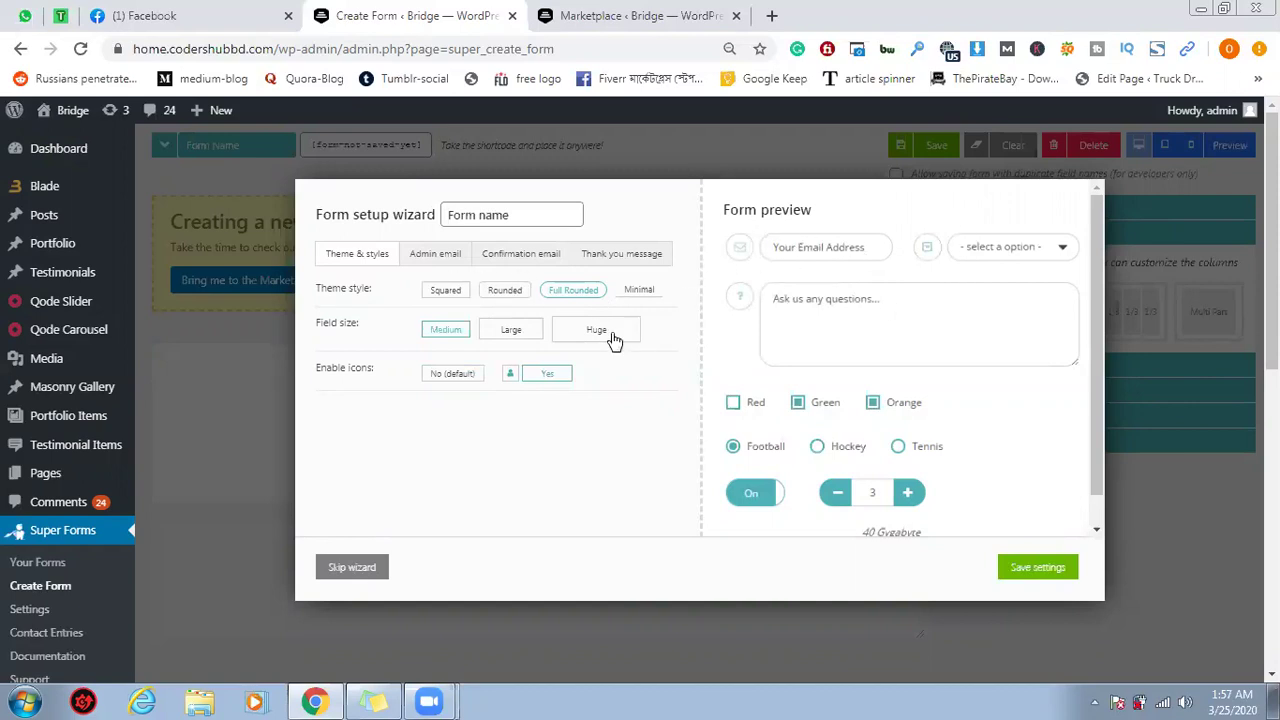
left_click(534, 331)
left_click(447, 331)
Examine the recipient and sender addresses in the wizard's admin email settings
left_click(449, 257)
left_click(496, 288)
key("ctrl+a")
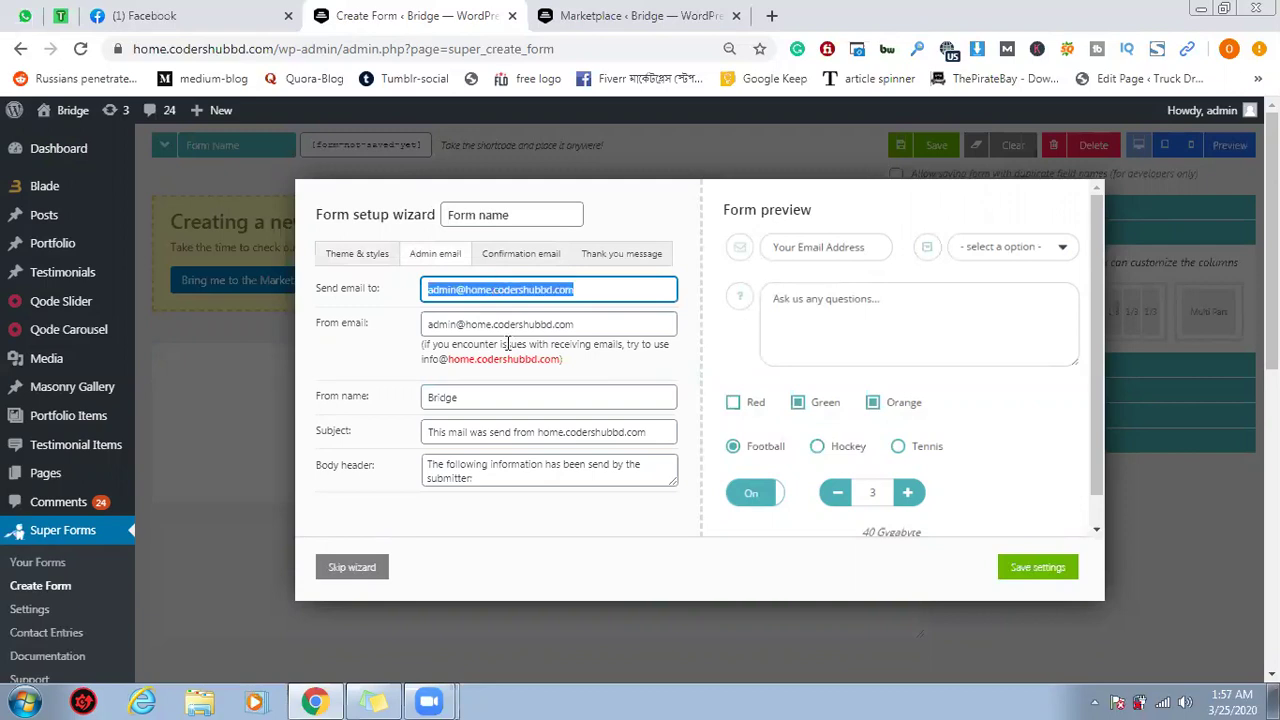
double_click(510, 324)
key("ctrl+a")
left_click(496, 288)
double_click(496, 288)
key("ctrl+a")
left_click(611, 321)
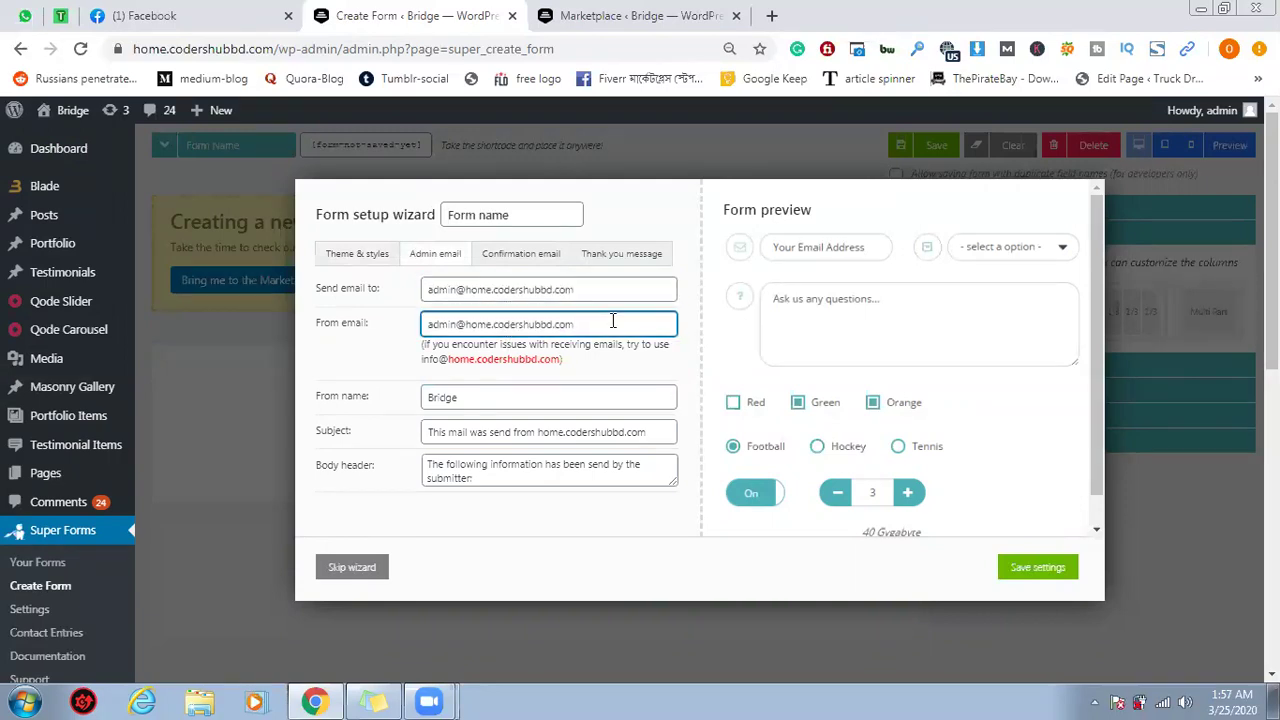
left_click(497, 288)
key("ctrl+a")
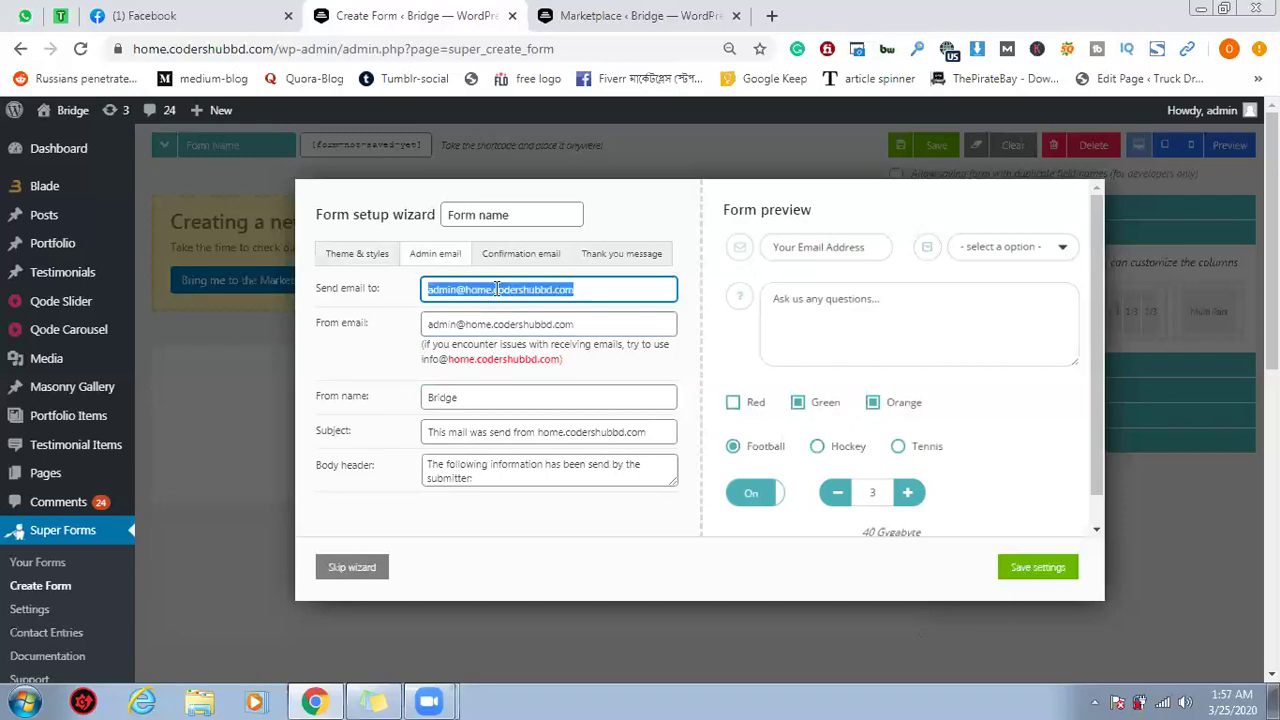
left_click(572, 324)
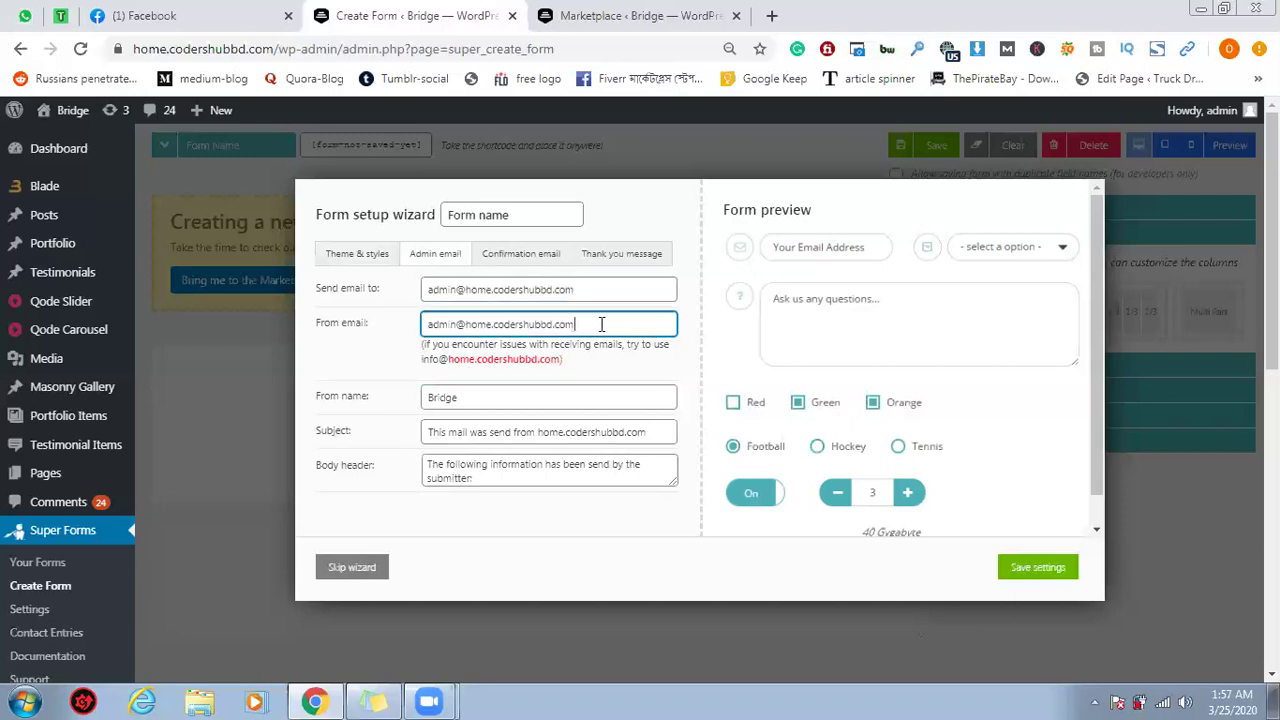
key("ctrl+a")
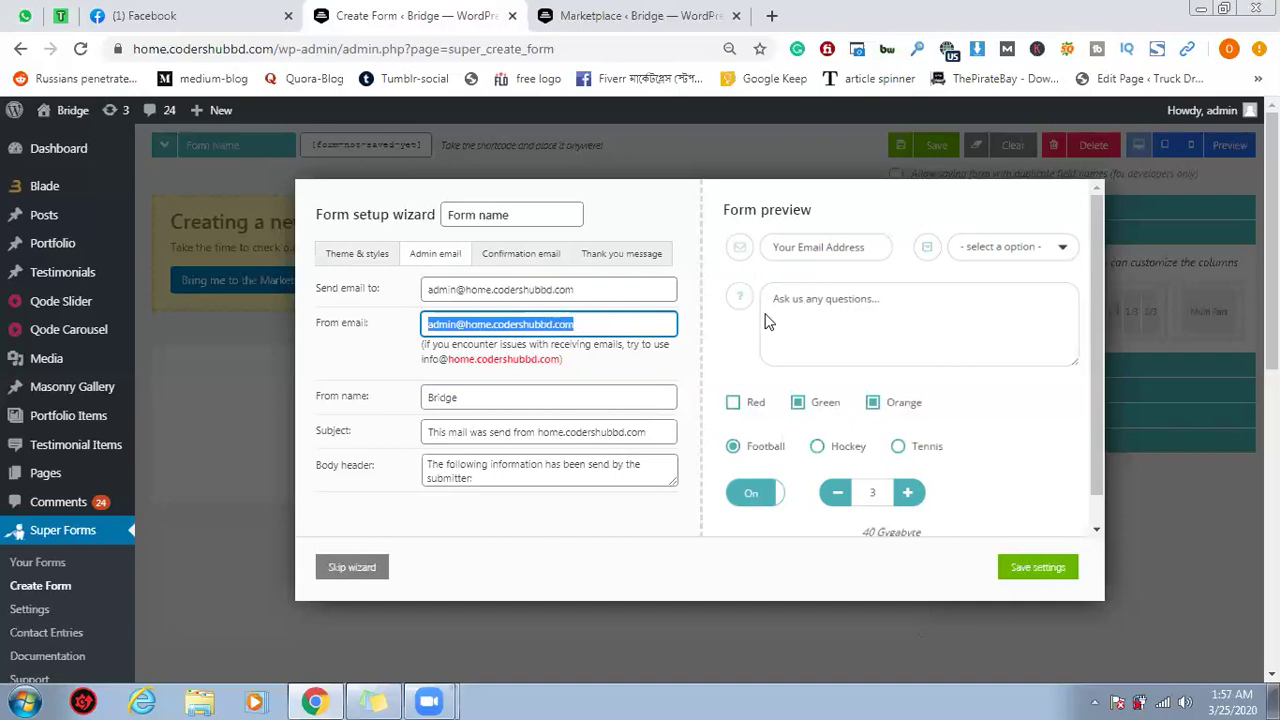
left_click_drag(612, 289, 422, 290)
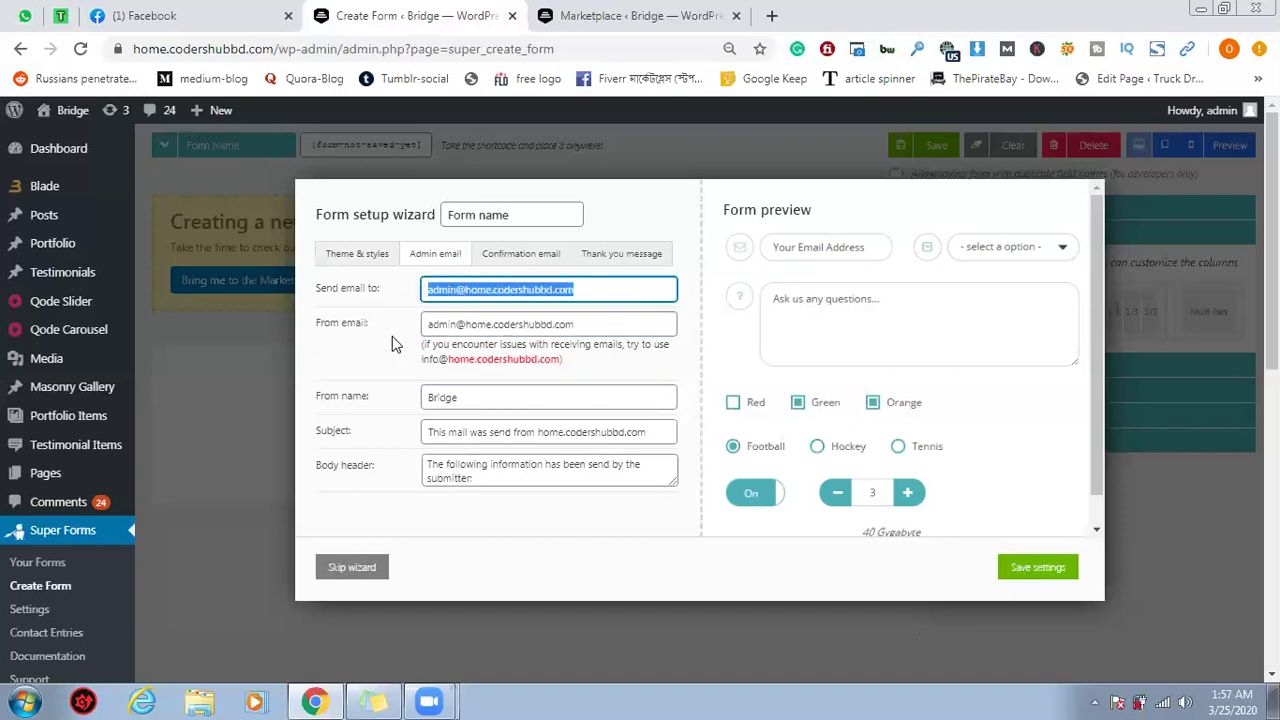
Set the admin email's from name to "Codershub BD" and check its subject and body header
left_click(517, 397)
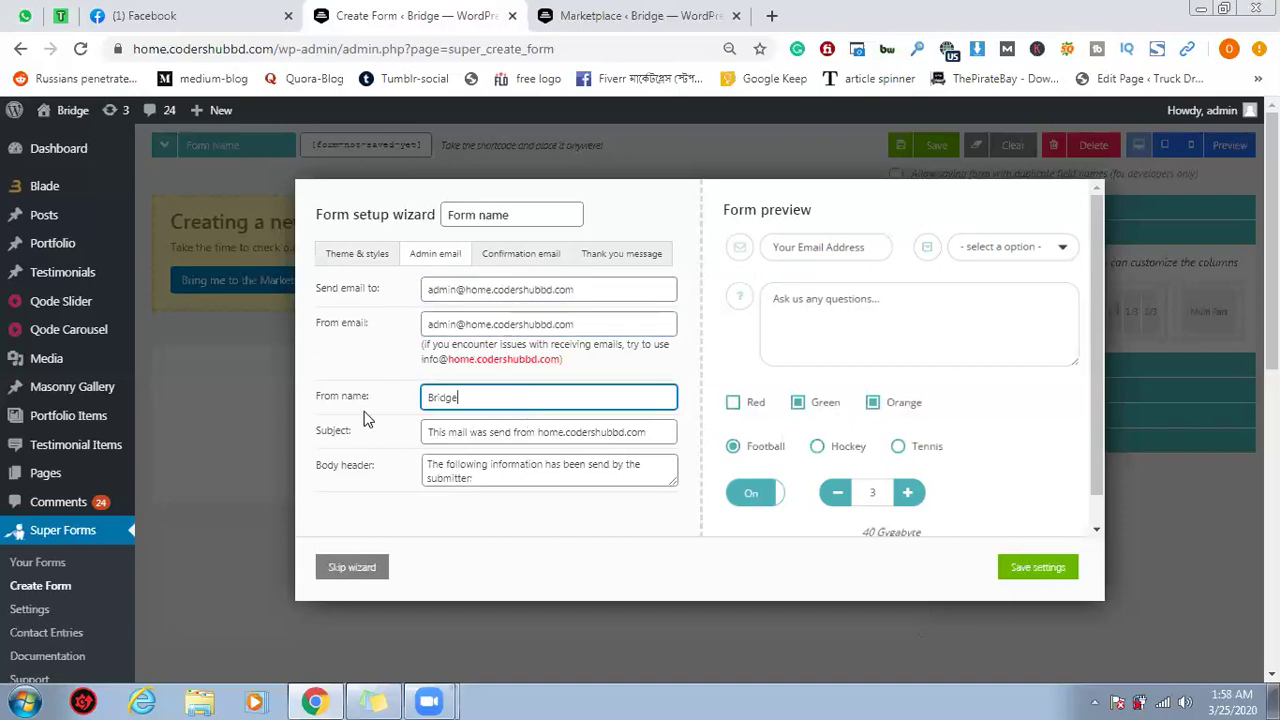
key("ctrl+a")
left_click(496, 399)
left_click_drag(496, 399, 405, 397)
type("Codershub BD")
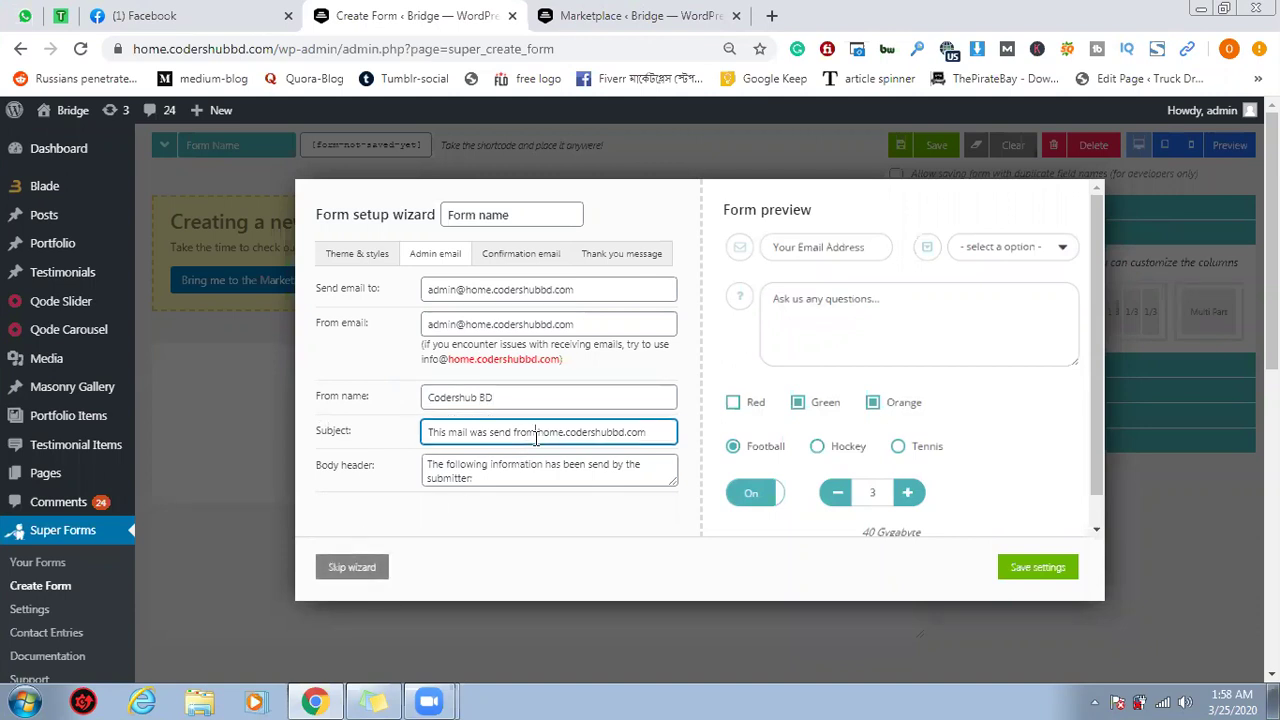
left_click_drag(650, 432, 383, 464)
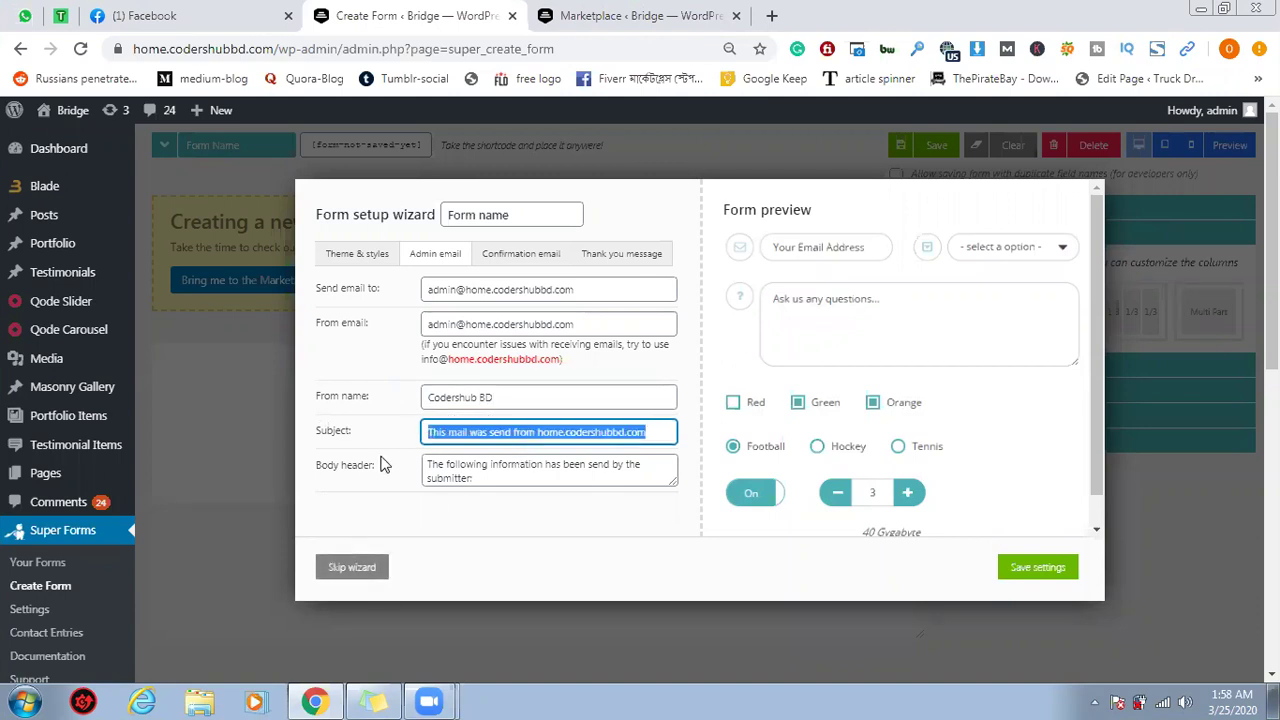
triple_click(532, 481)
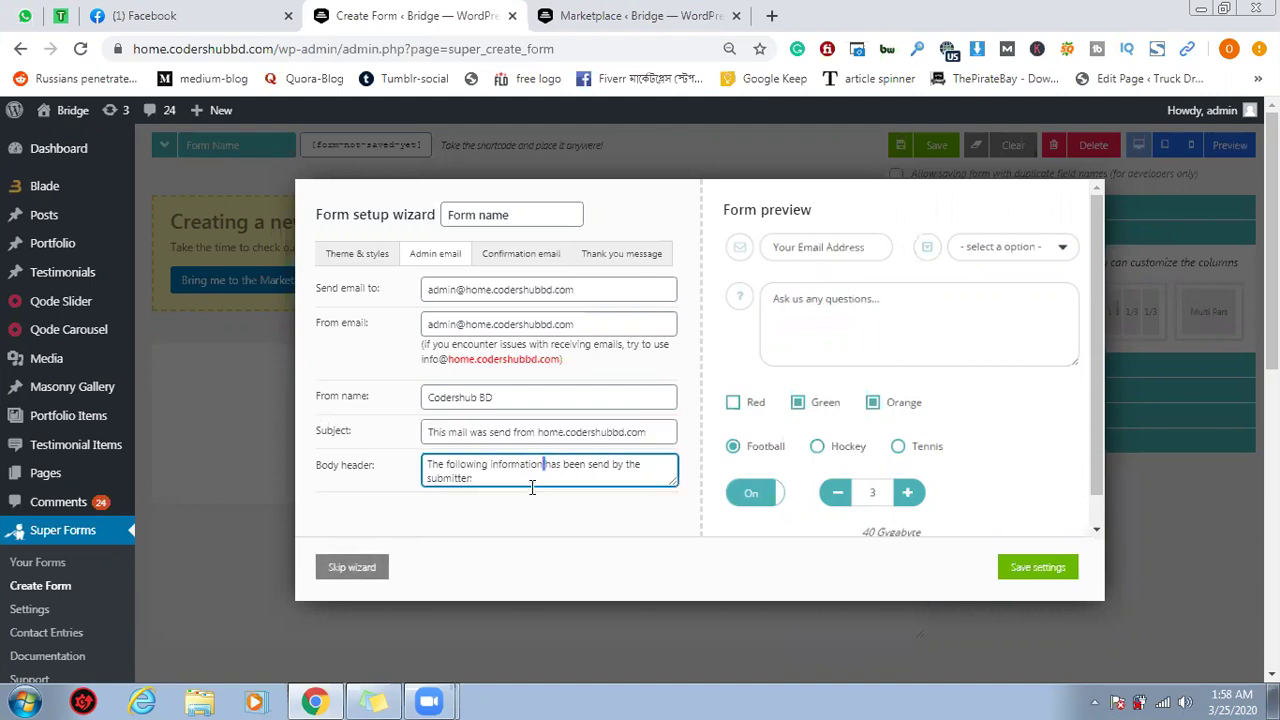
left_click(512, 480)
scroll(517, 467, "down", 2)
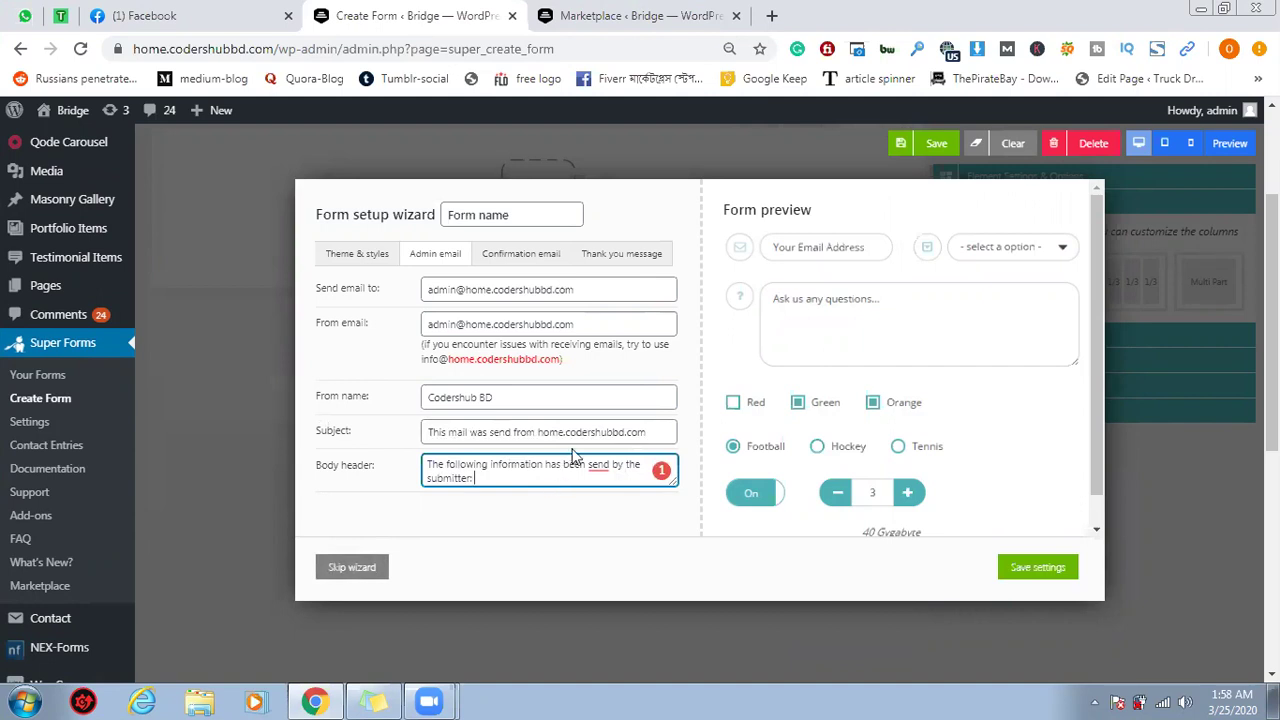
scroll(550, 430, "up", 1)
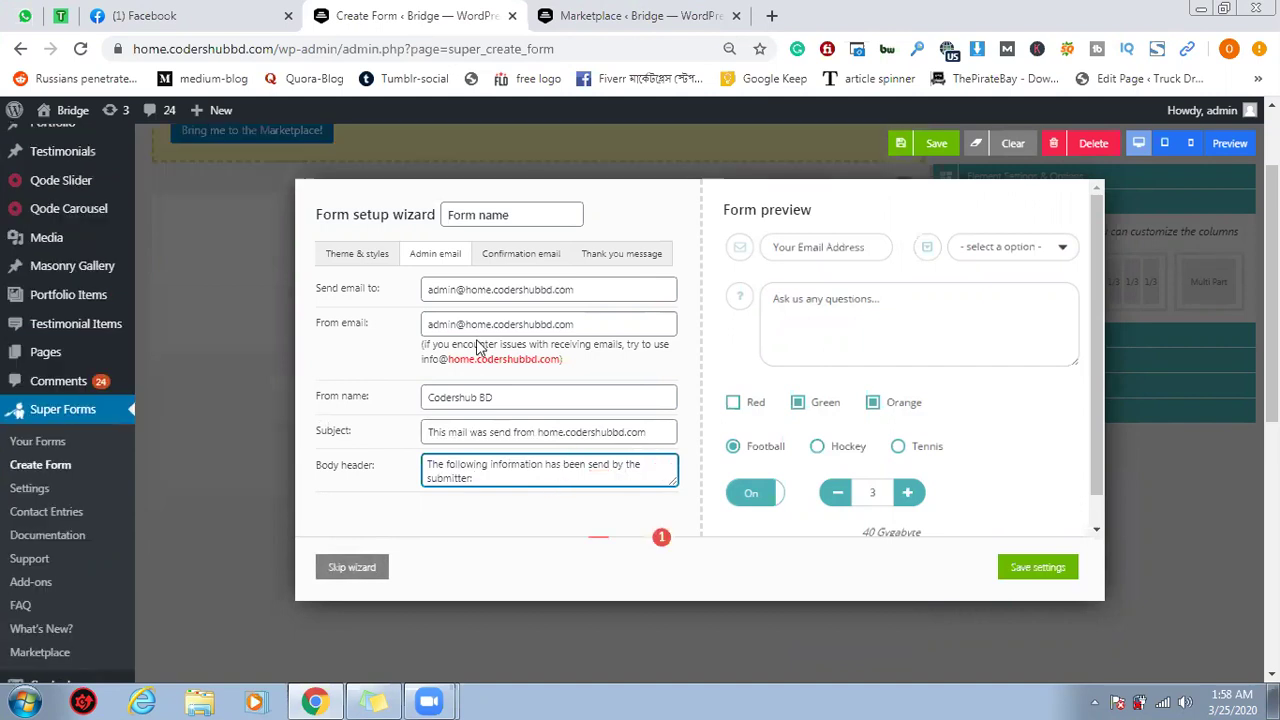
Check the confirmation email's recipient and sender addresses and set its from name to "Coderhsub BD"
left_click(512, 263)
left_click_drag(477, 290, 403, 285)
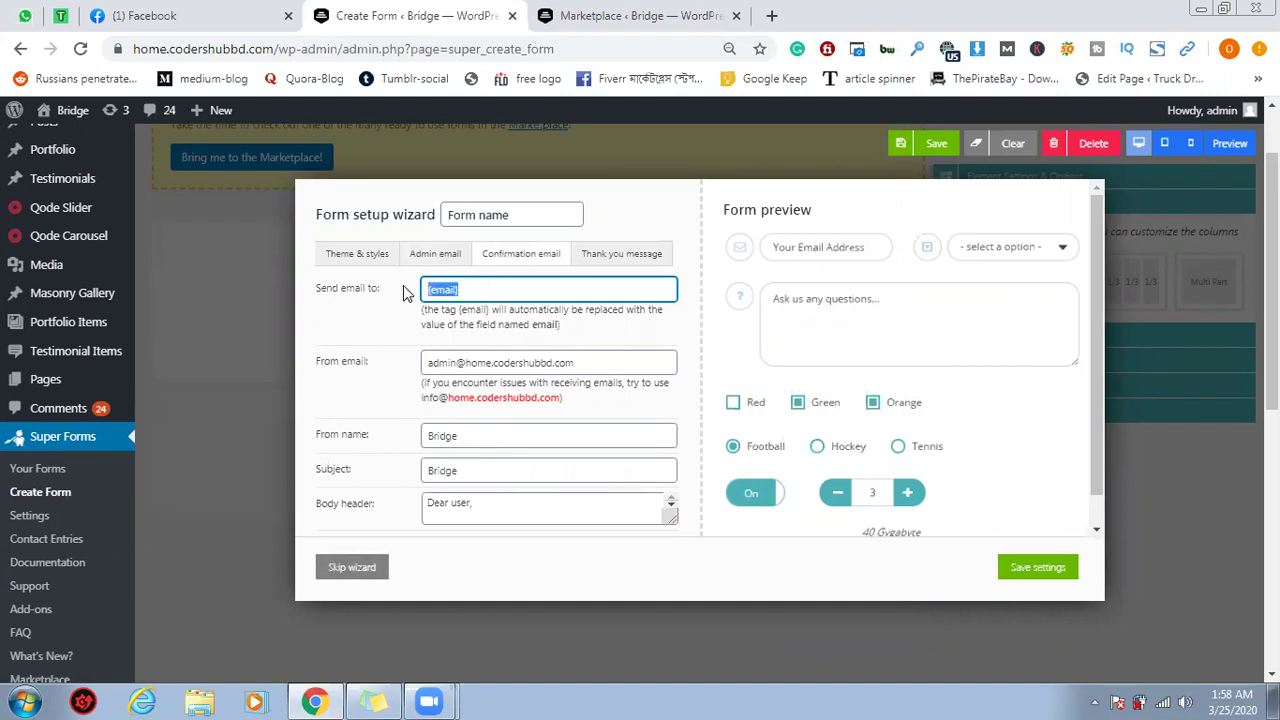
left_click(538, 326)
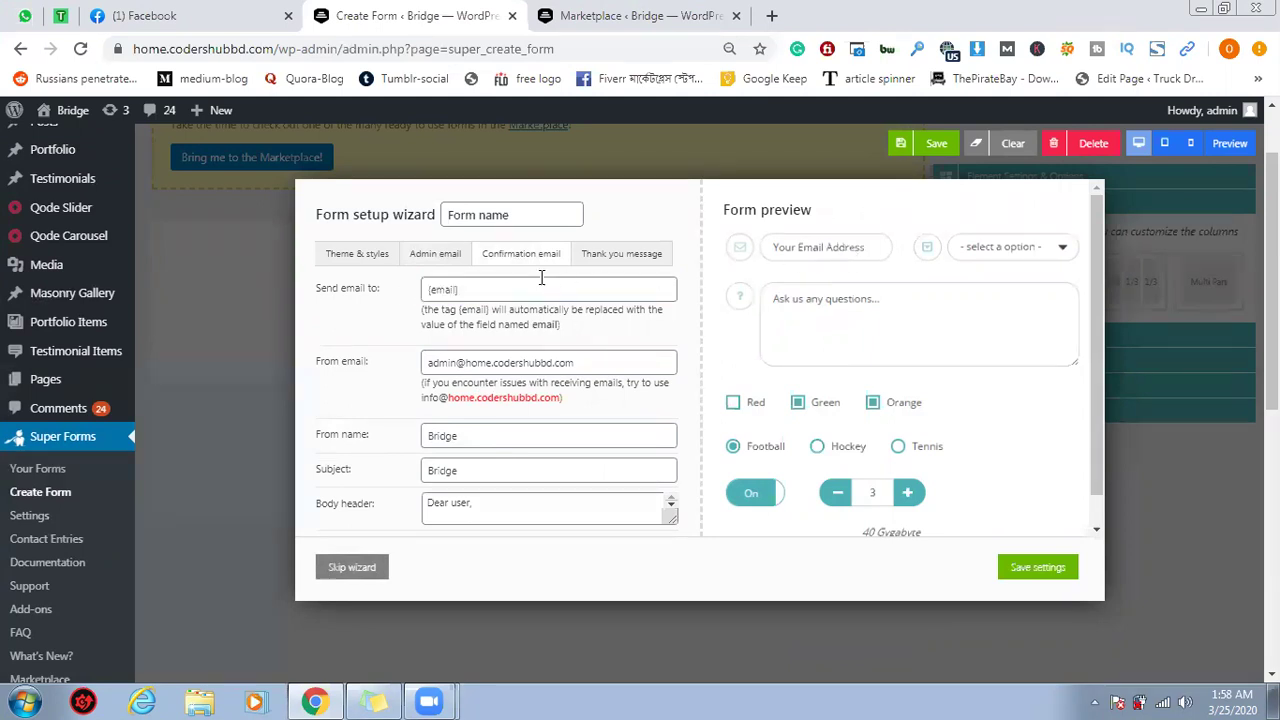
left_click(524, 352)
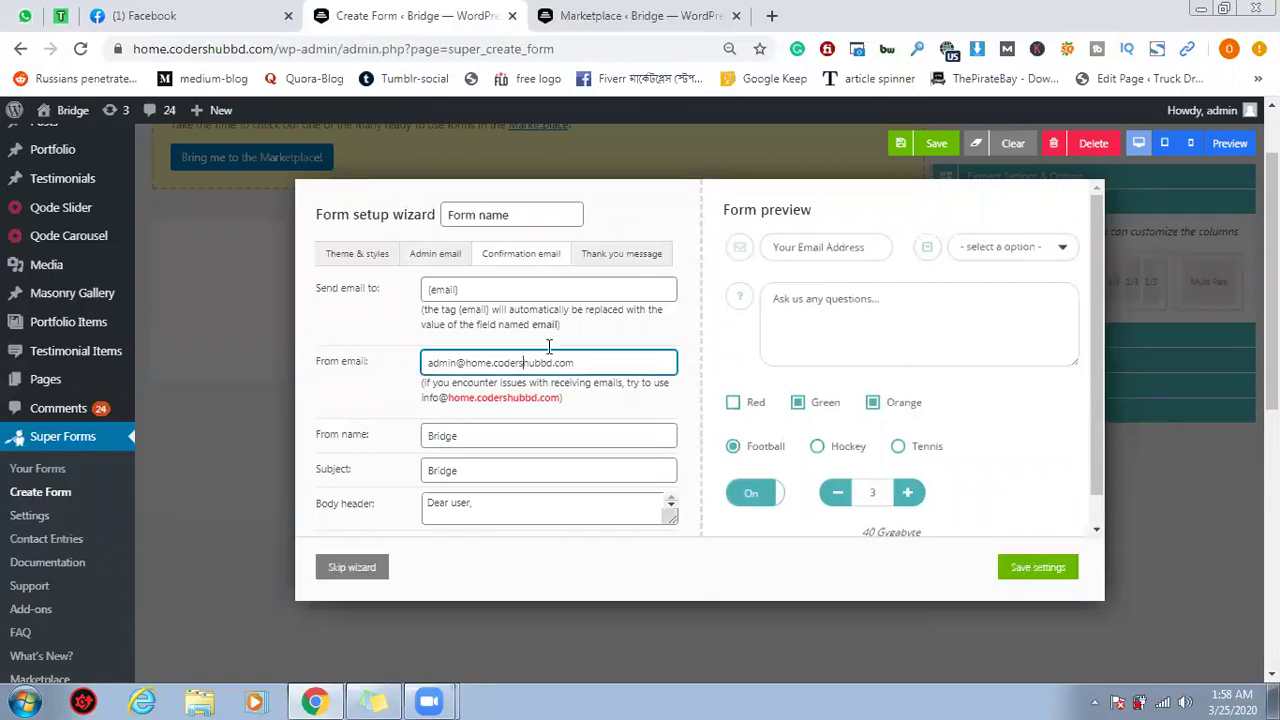
triple_click(550, 350)
left_click_drag(483, 434, 364, 434)
type("Coderh")
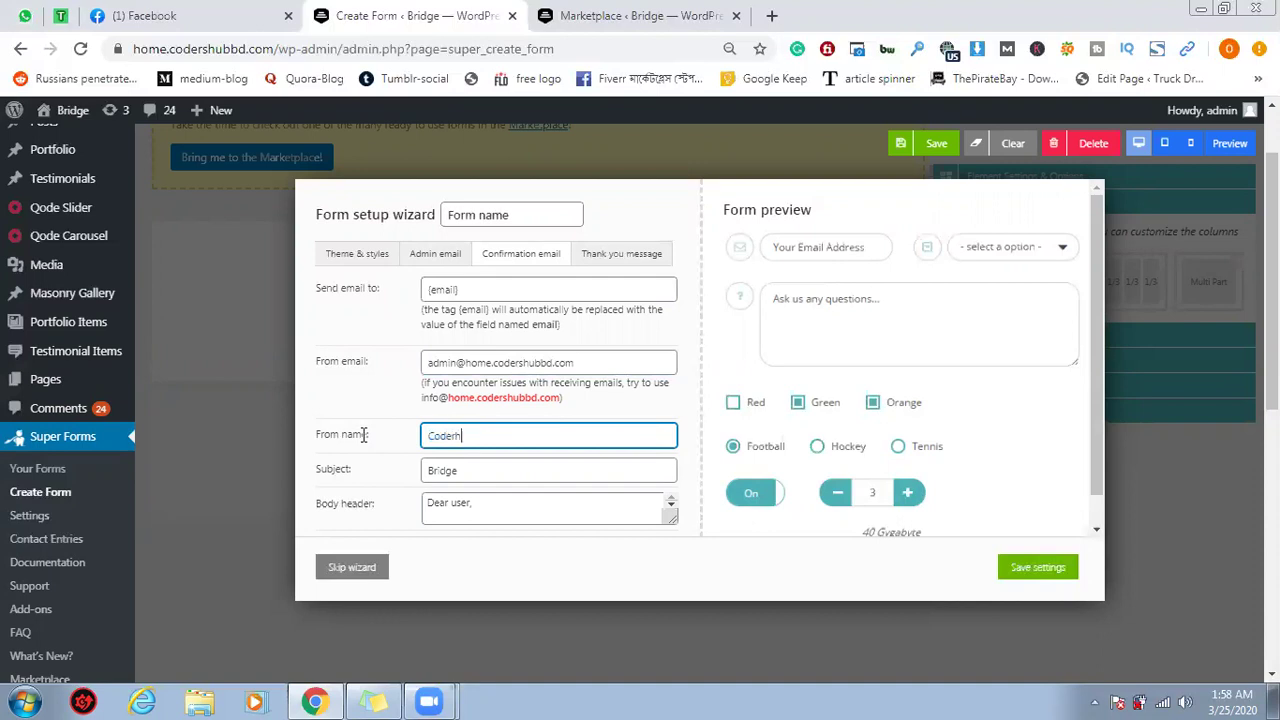
type("sub BD")
Set the confirmation email's subject to "Subscription" and have its body header include "Thank you for contacting us!"
double_click(460, 470)
type("Sub")
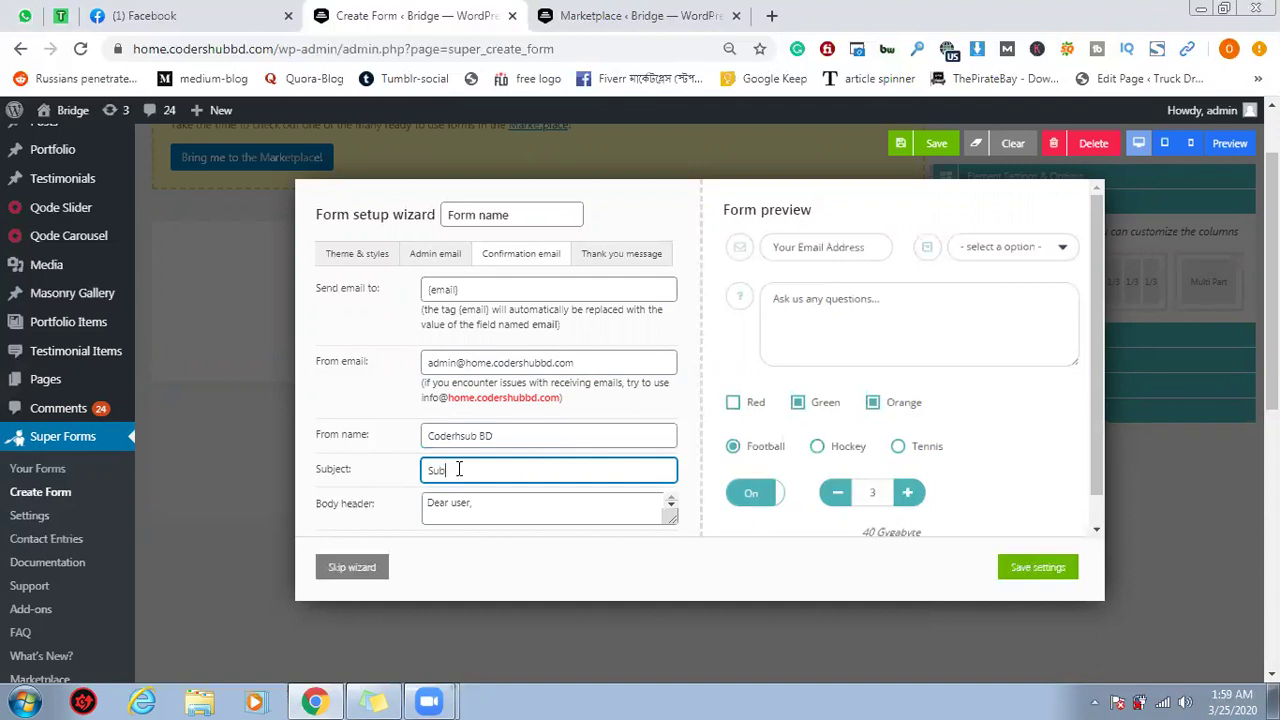
type("scription")
left_click(520, 522)
type("Thank you for contacting us!")
scroll(603, 513, "down", 3)
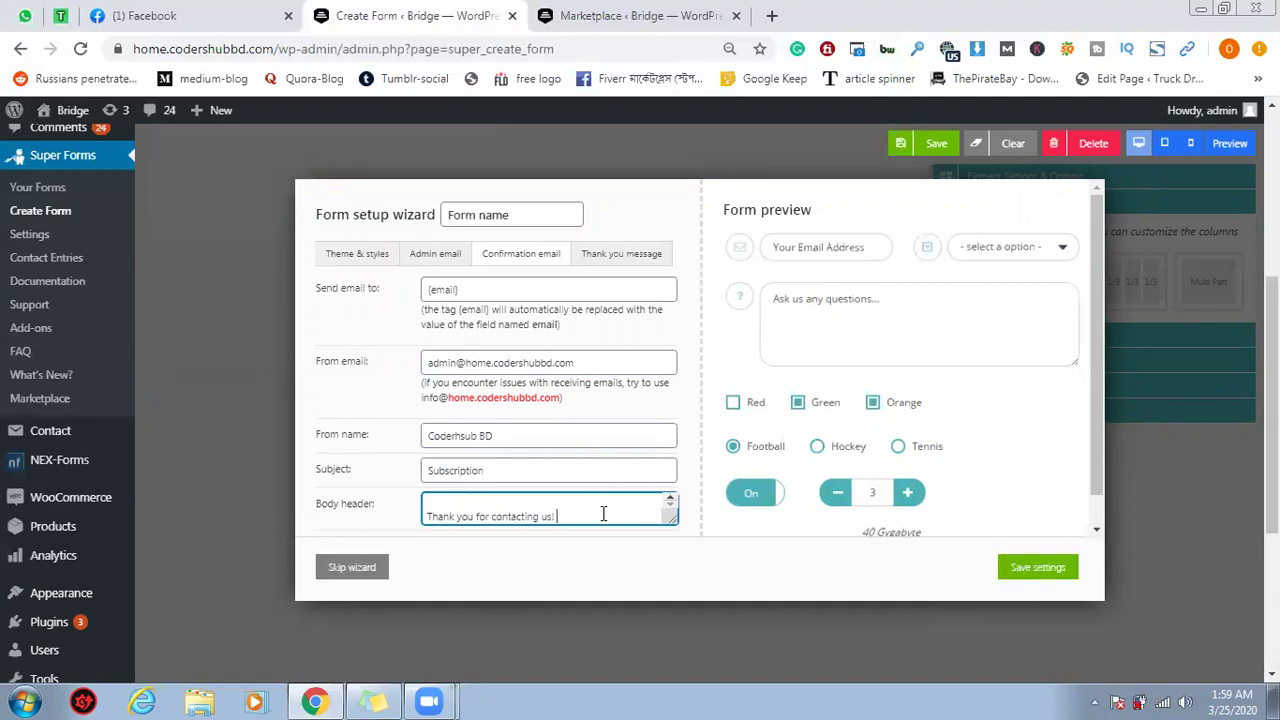
Change the form's thank you message to "We will reply soon." and save the wizard settings
left_click(640, 253)
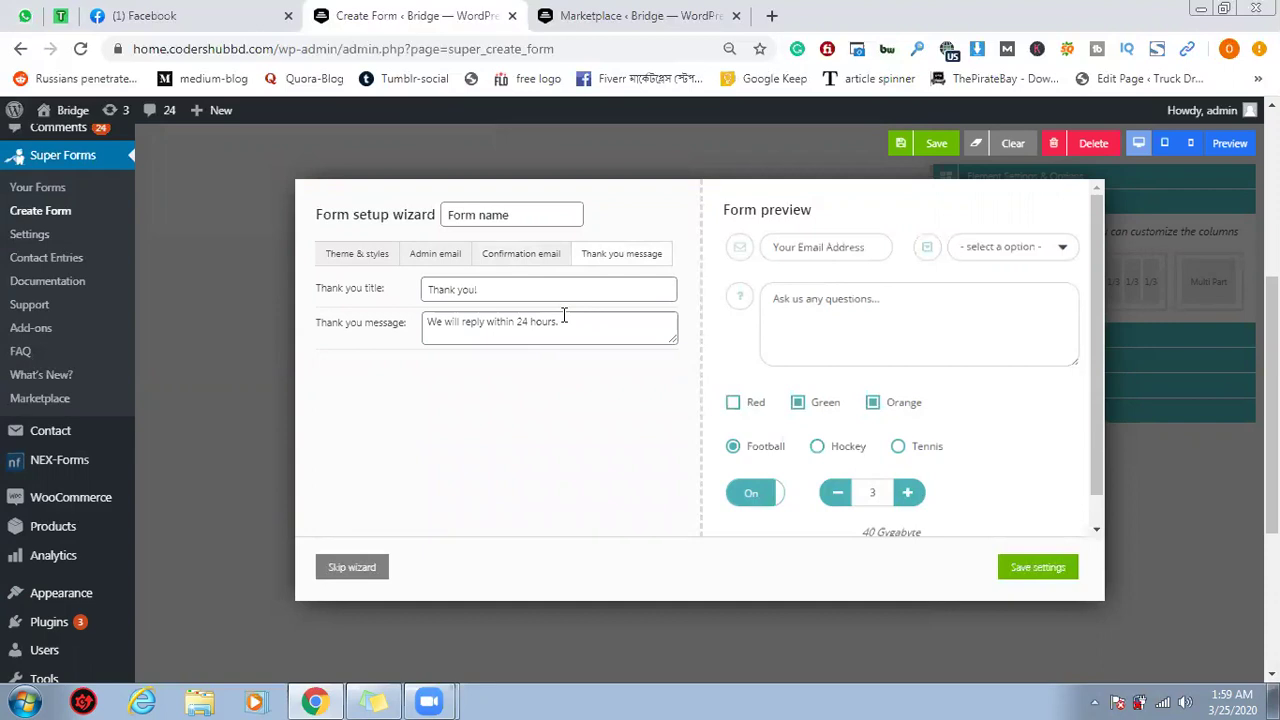
left_click(496, 290)
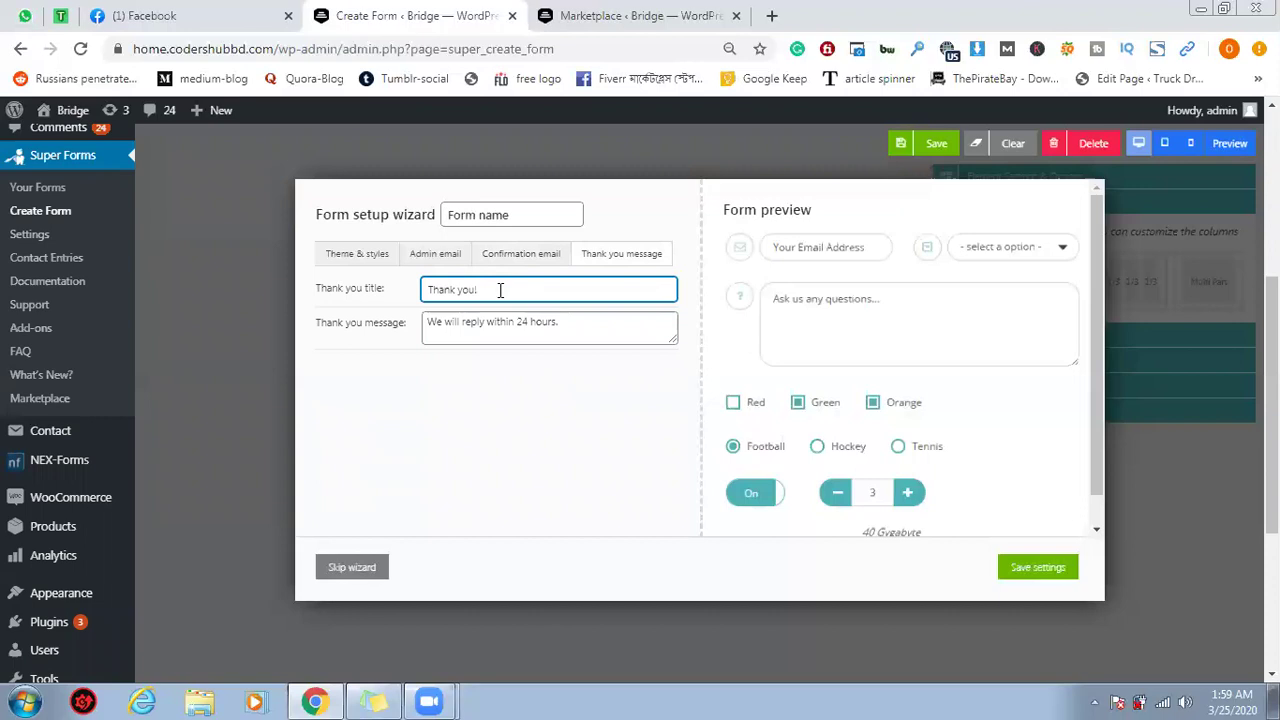
left_click(578, 322)
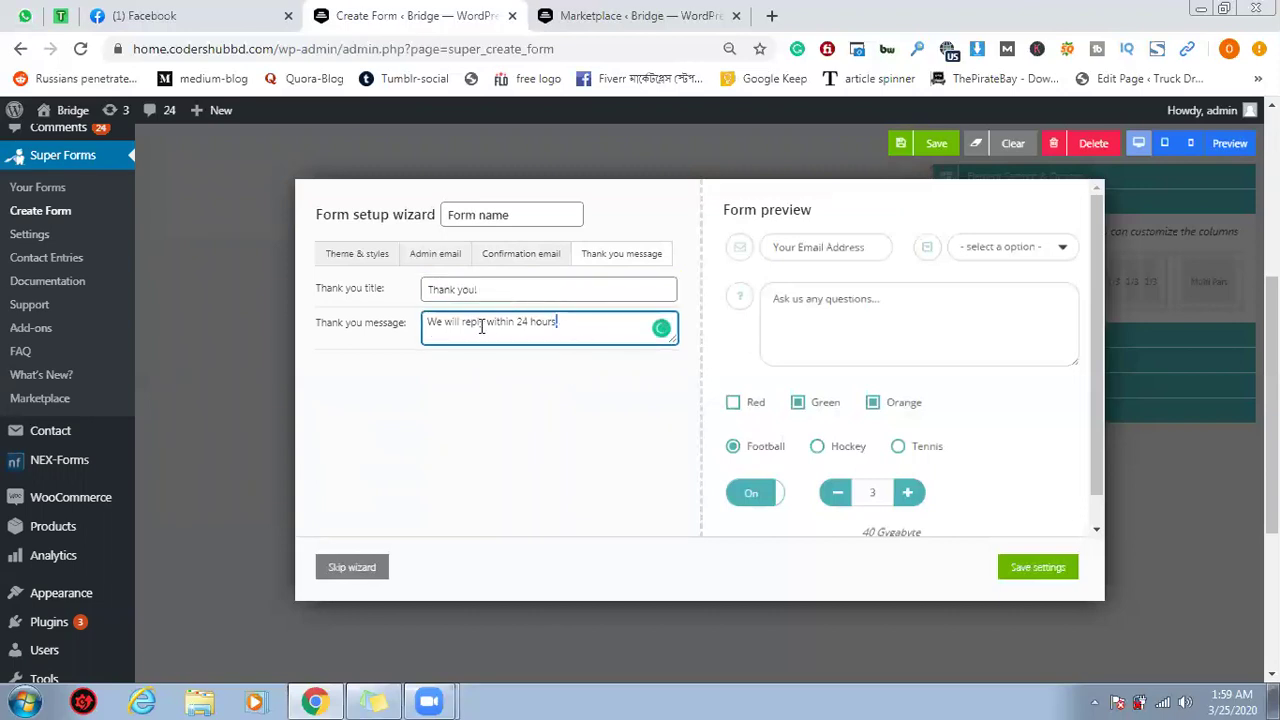
left_click_drag(487, 322, 671, 324)
type("soon.")
left_click(1040, 578)
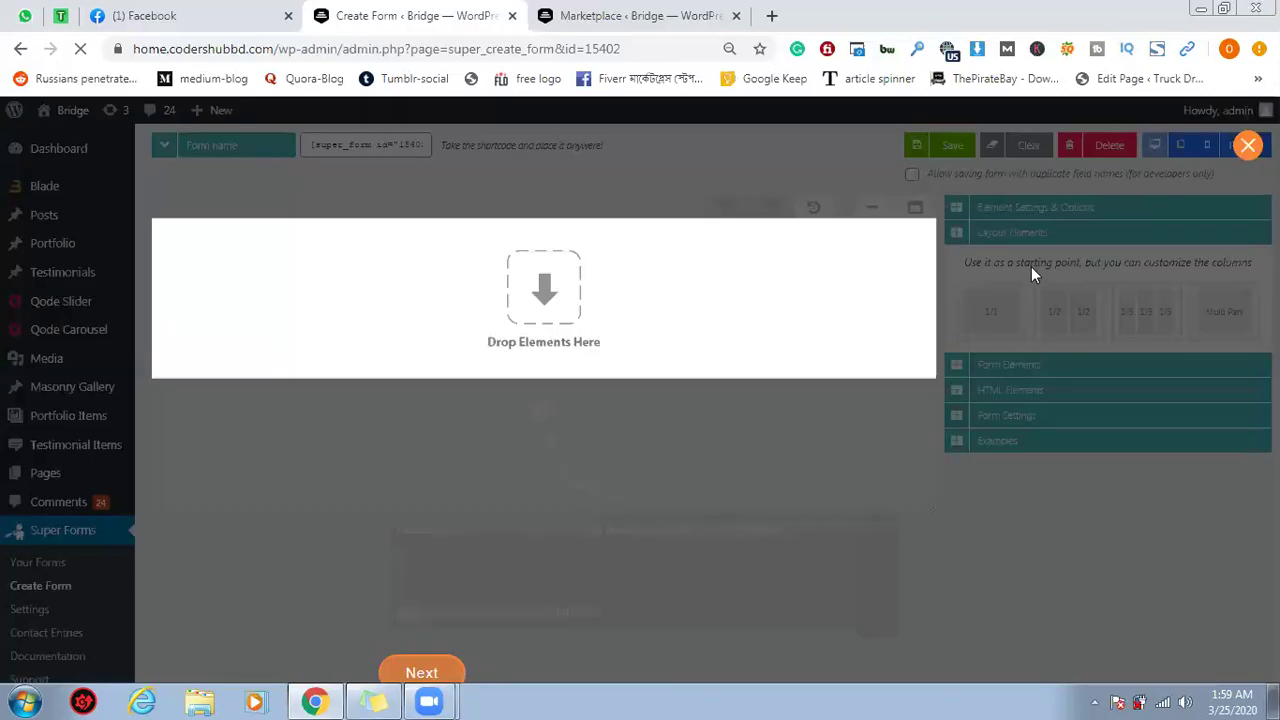
Dismiss the guided tour, rename the form "New Multi-step form" and save it
left_click(1205, 255)
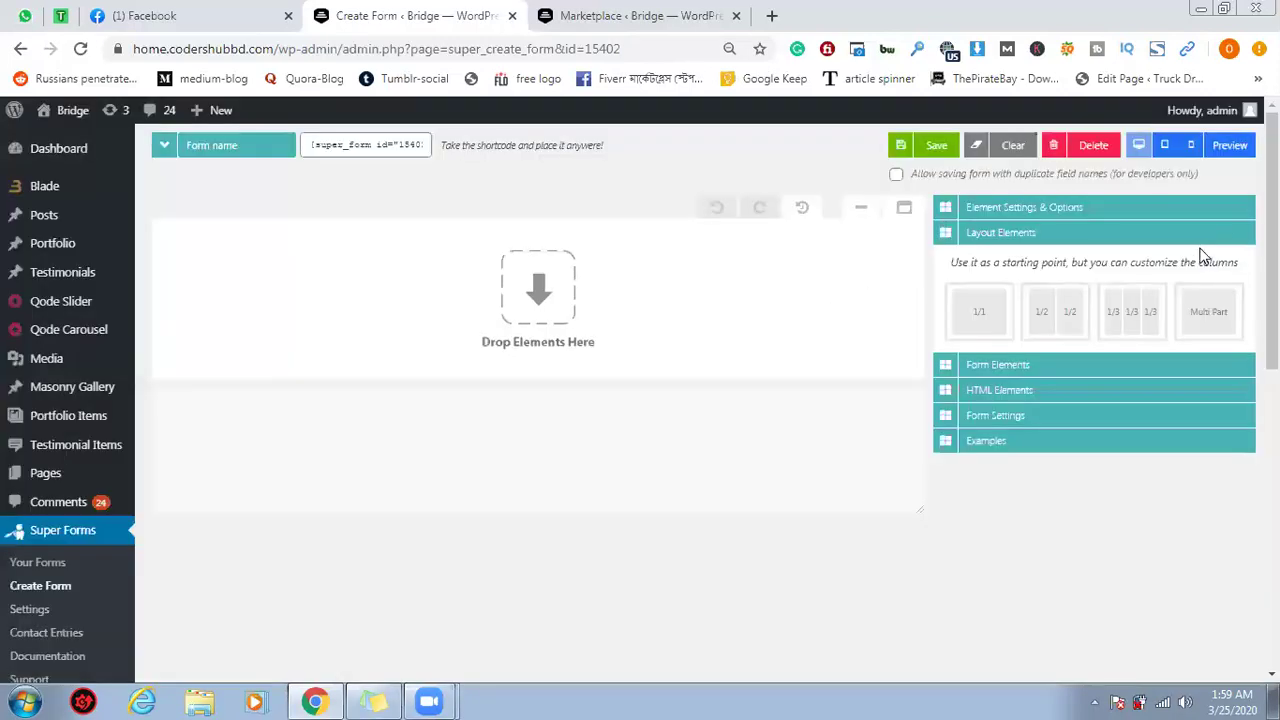
left_click(281, 145)
key("BackSpace")
key("BackSpace")
key("BackSpace")
key("BackSpace")
key("BackSpace")
key("BackSpace")
key("BackSpace")
key("BackSpace")
key("BackSpace")
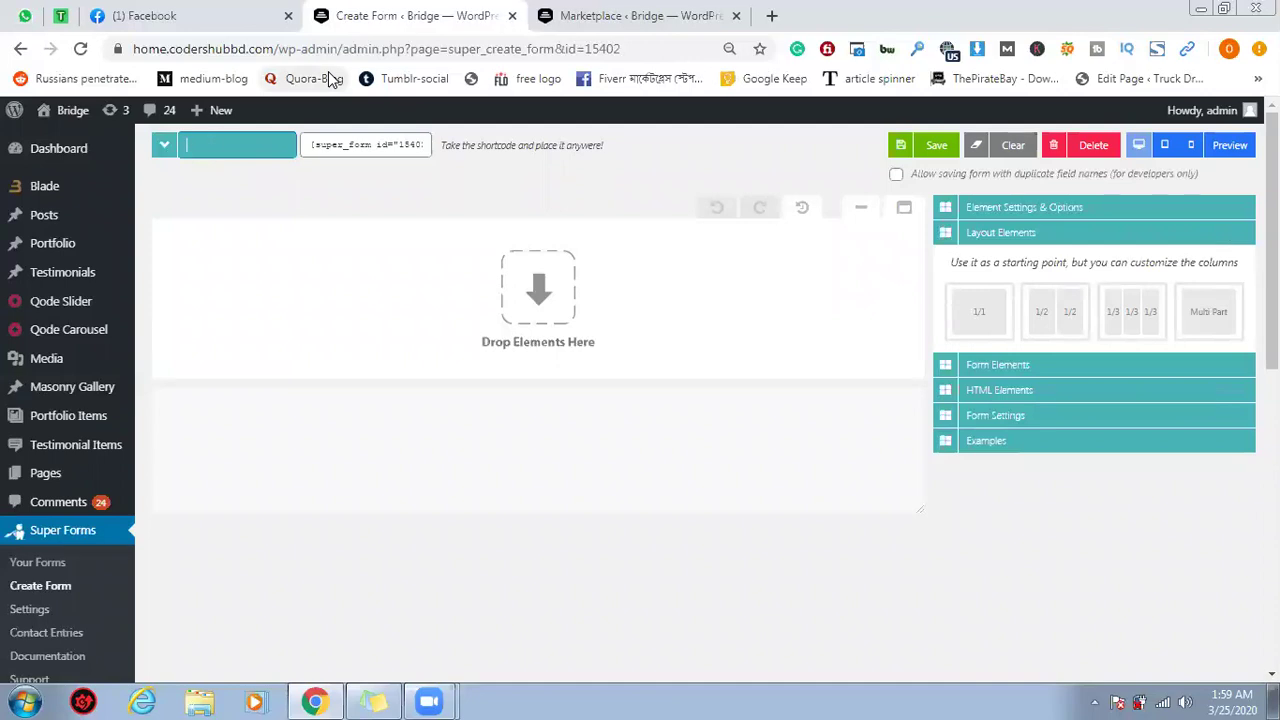
type("New Multi-step form")
left_click(901, 150)
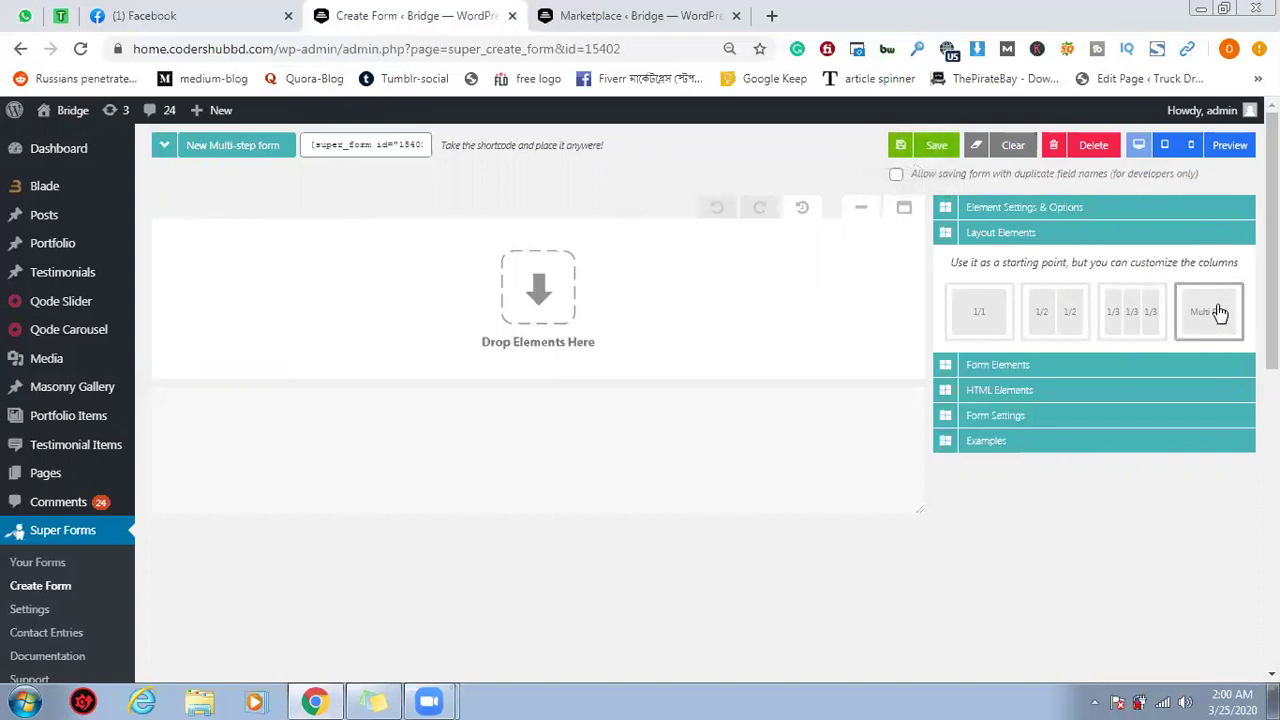
Add a Multi Part layout element to the form and place a 1/2 + 1/2 column layout inside it
left_click(1205, 244)
left_click(1204, 246)
left_click_drag(1190, 310, 556, 314)
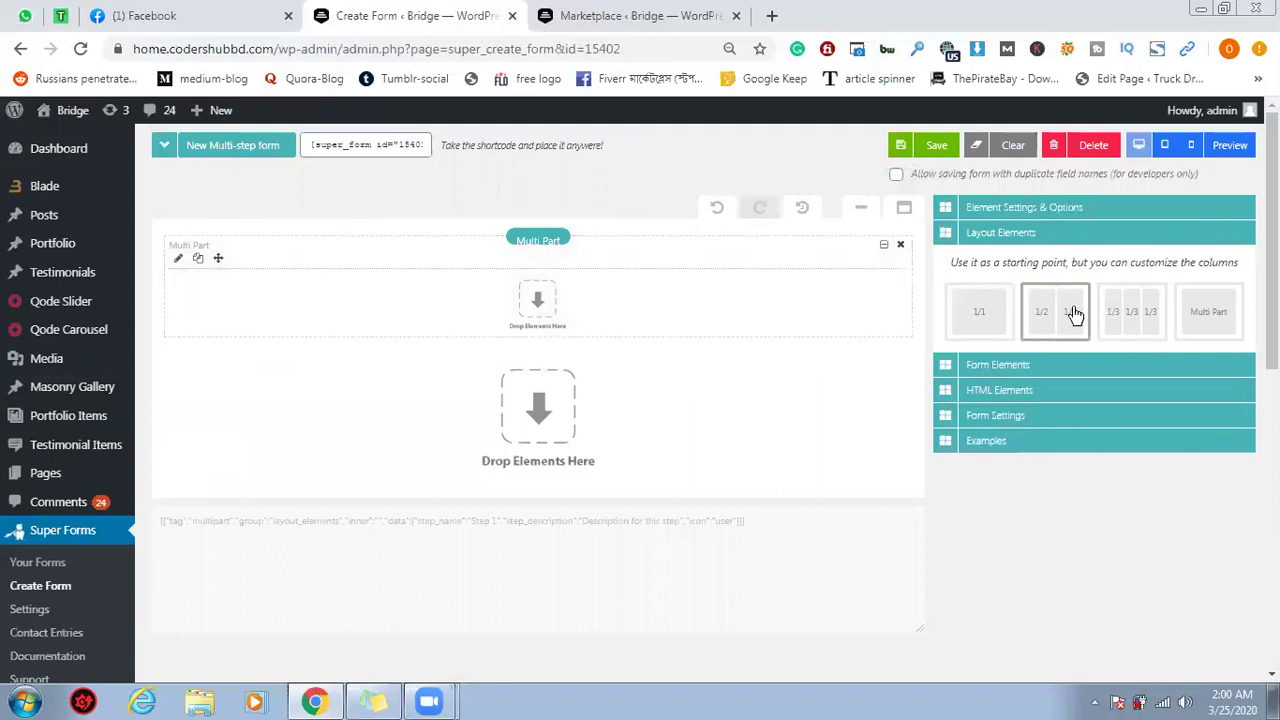
left_click_drag(1049, 320, 566, 306)
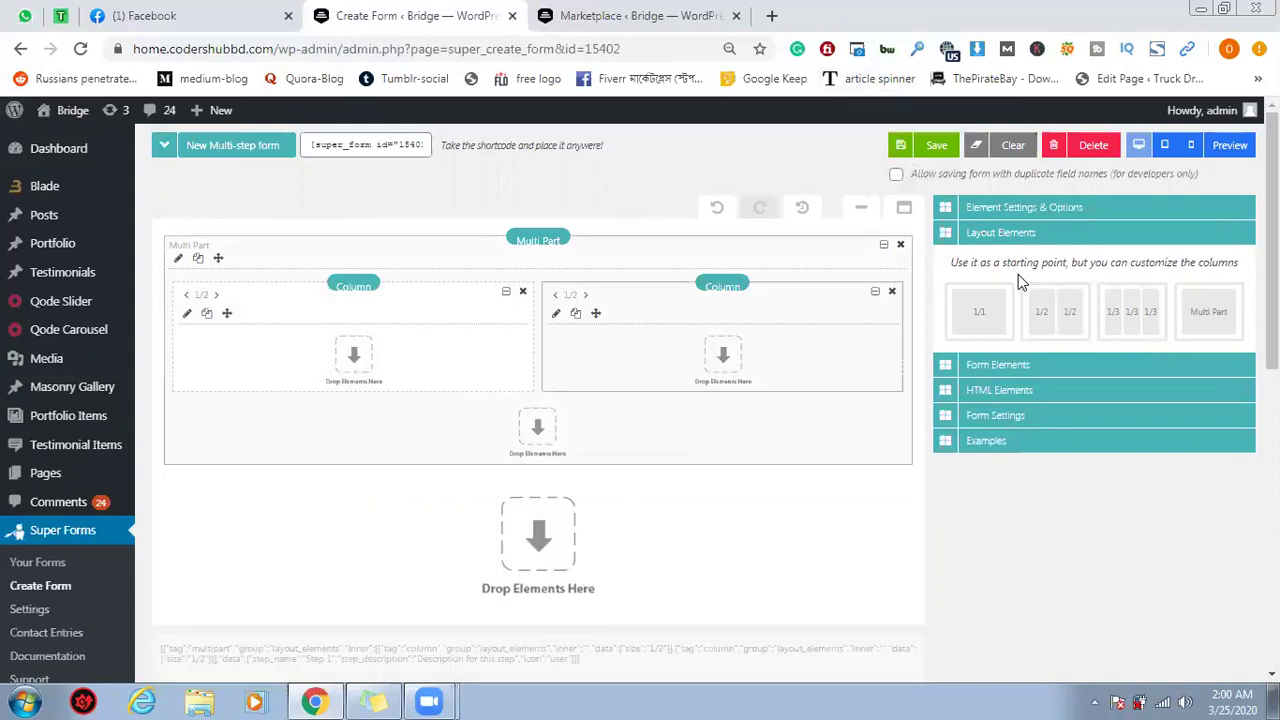
Replace the two empty columns in the first Multi Part with a First/Last name element
left_click(1023, 368)
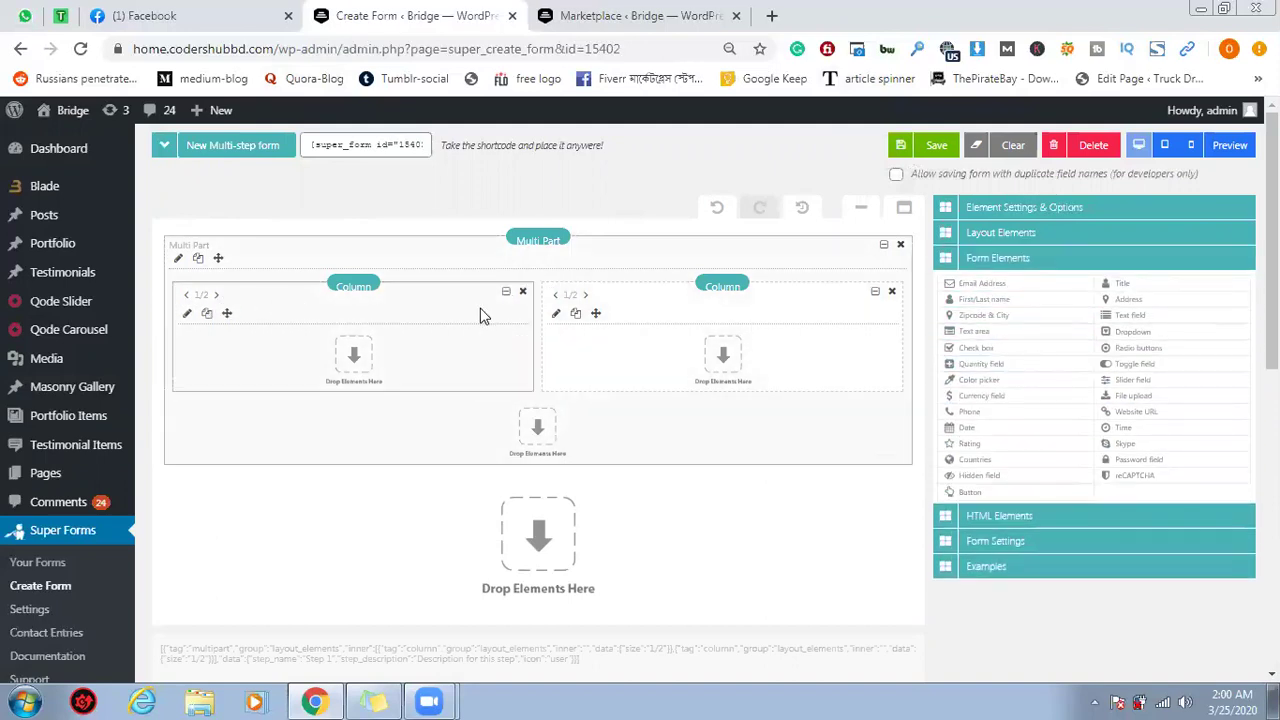
left_click(526, 292)
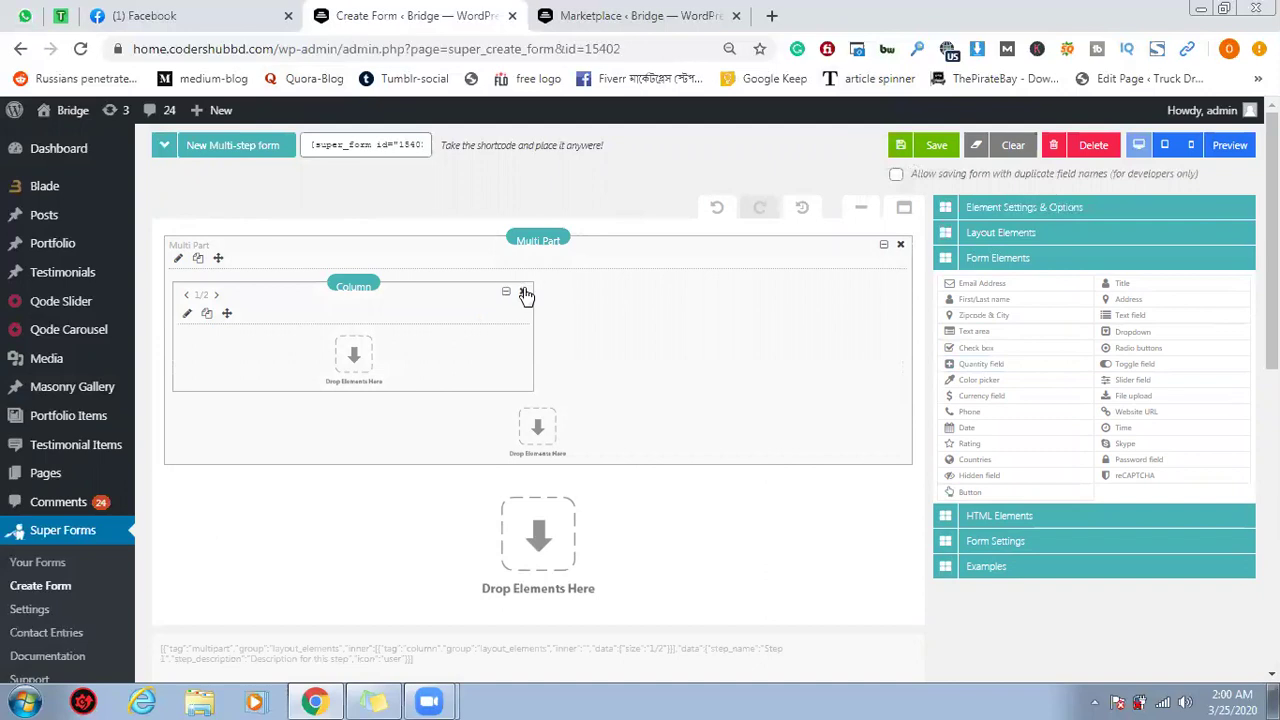
left_click(526, 292)
left_click_drag(872, 302, 523, 304)
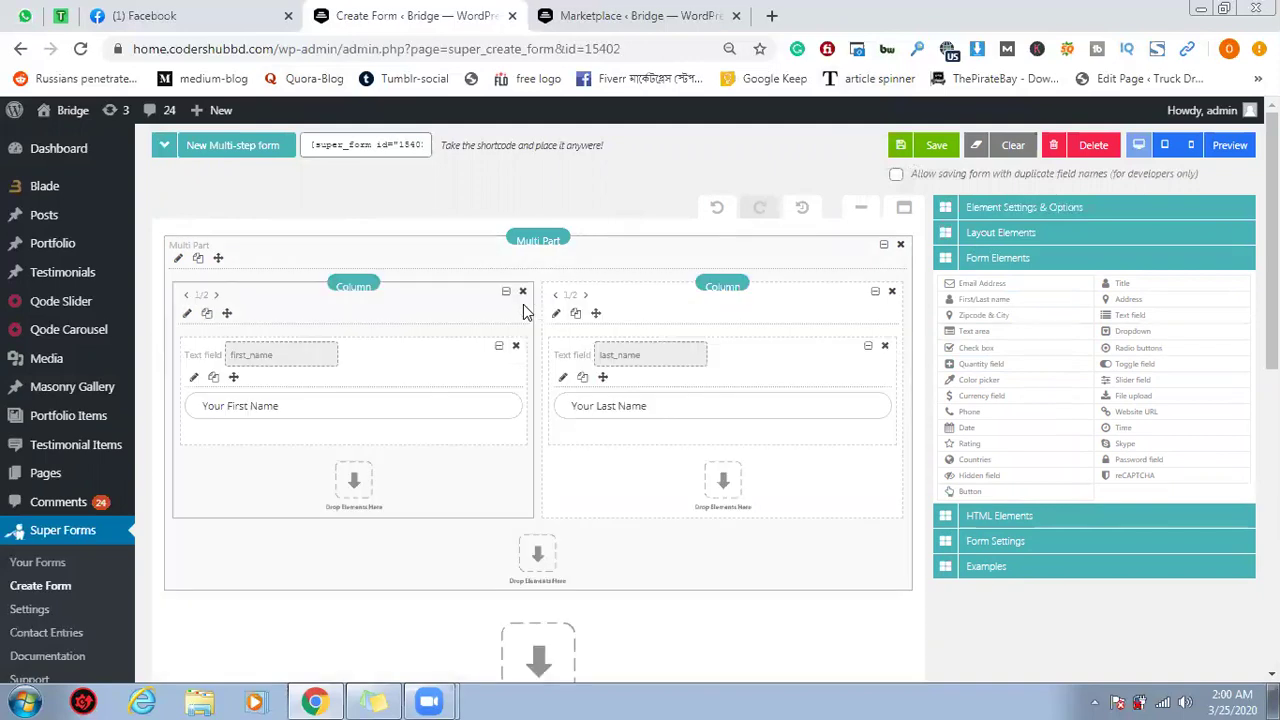
Add an Email Address field below the name columns in the first Multi Part
scroll(614, 455, "down", 1)
left_click_drag(1010, 266, 538, 433)
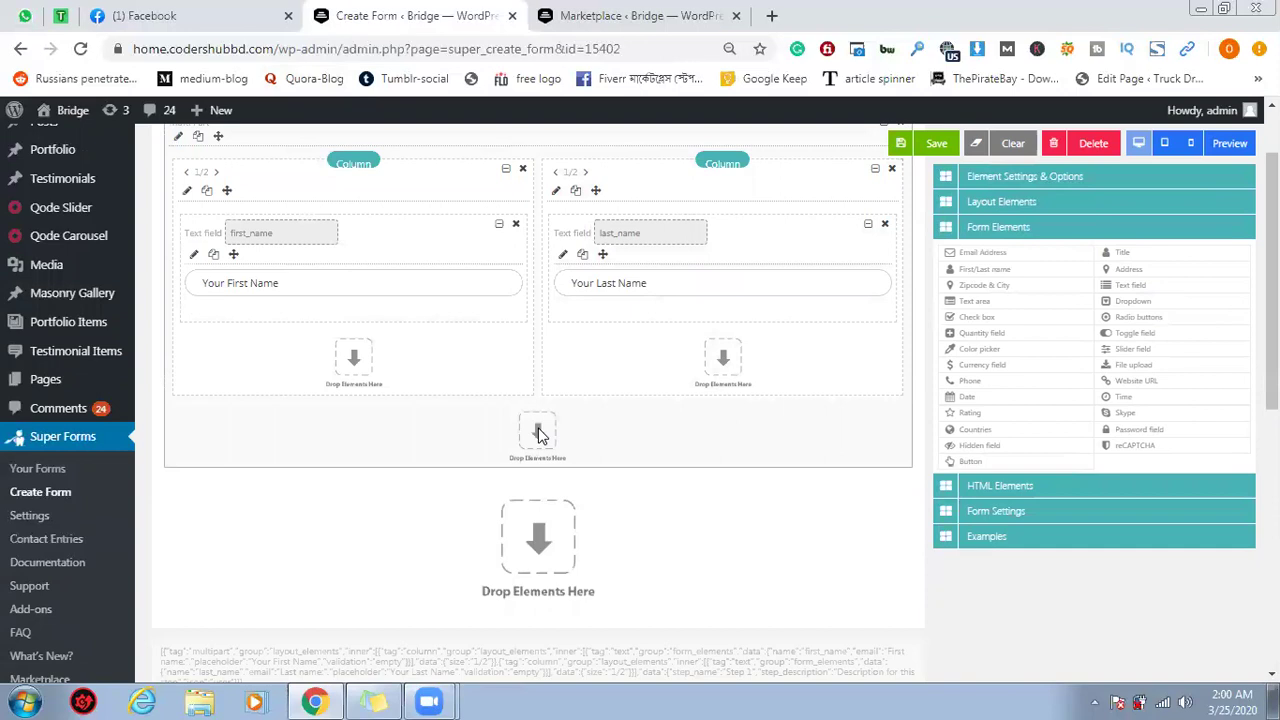
scroll(650, 430, "down", 2)
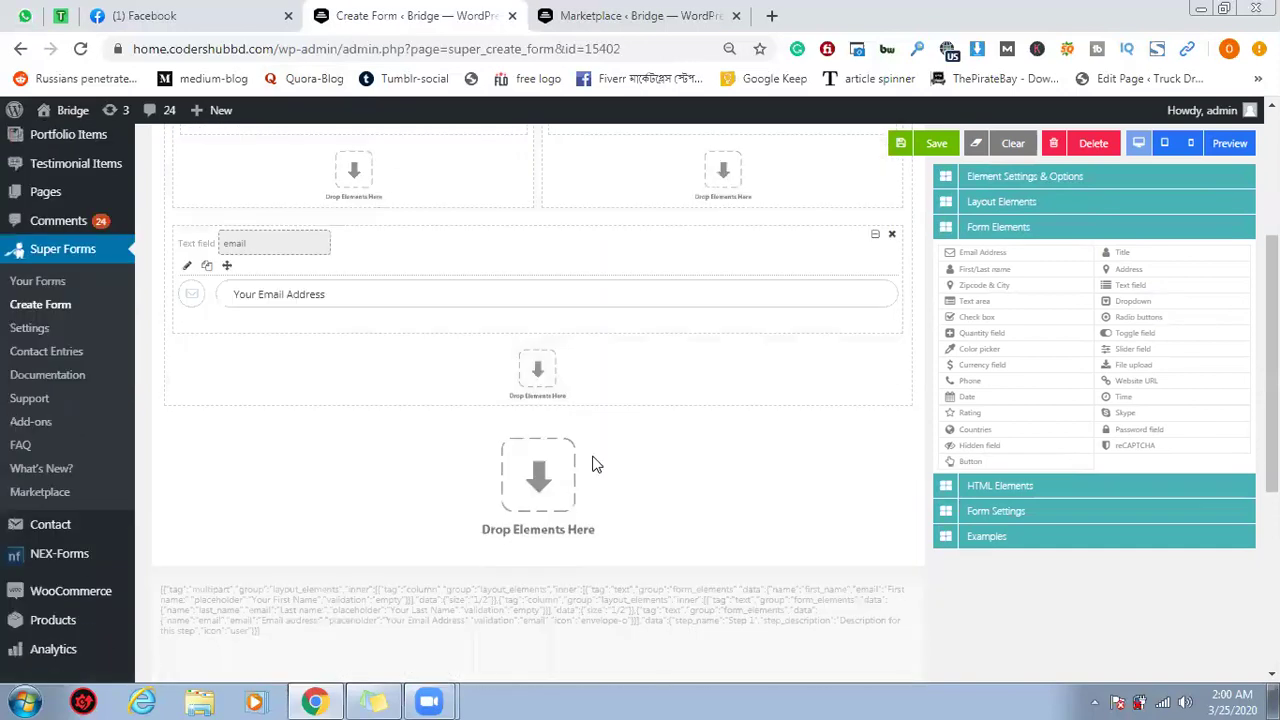
Add a second Multi Part below the first and place a 1/2 + 1/2 column layout inside it
left_click(1147, 203)
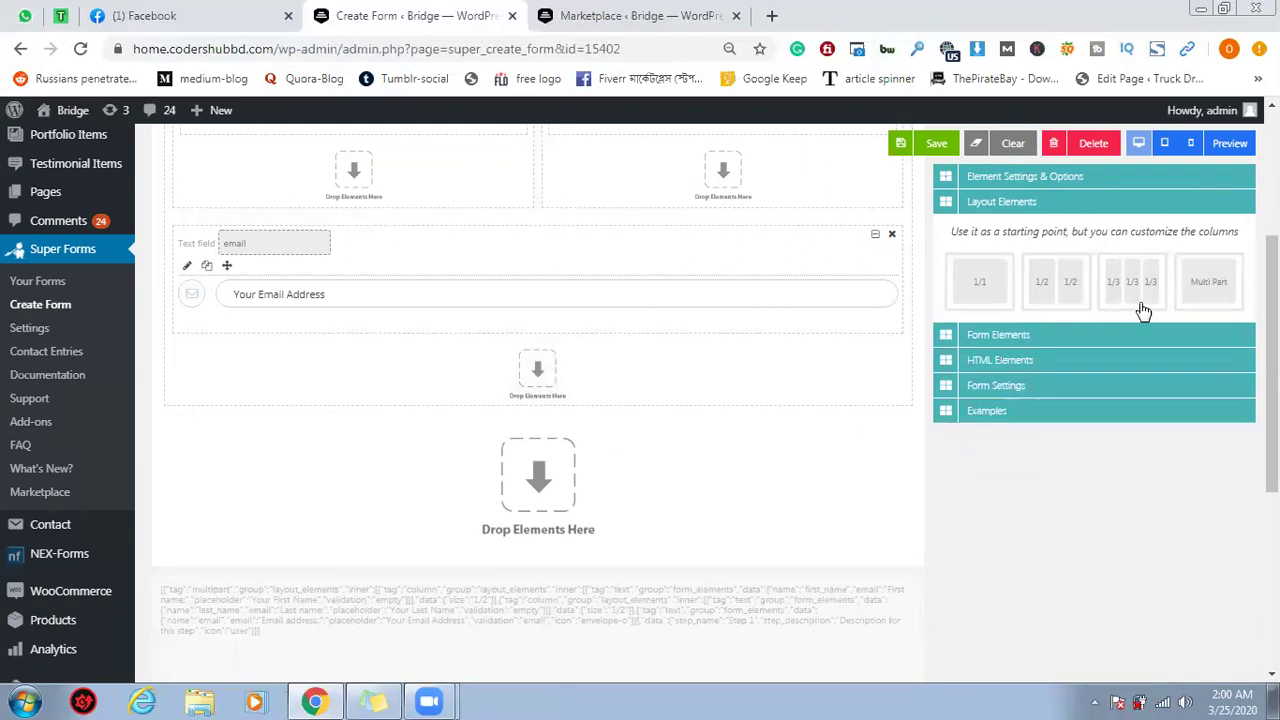
left_click_drag(1210, 280, 551, 508)
scroll(1085, 300, "down", 1)
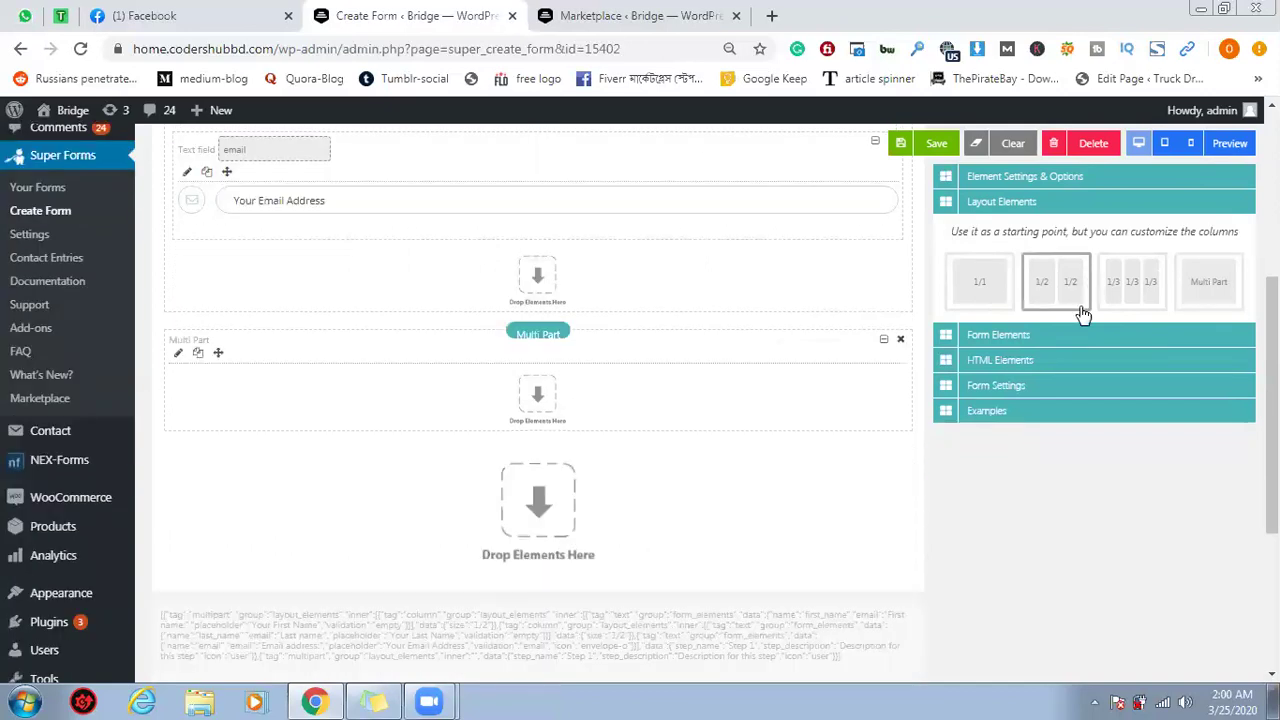
left_click(1065, 338)
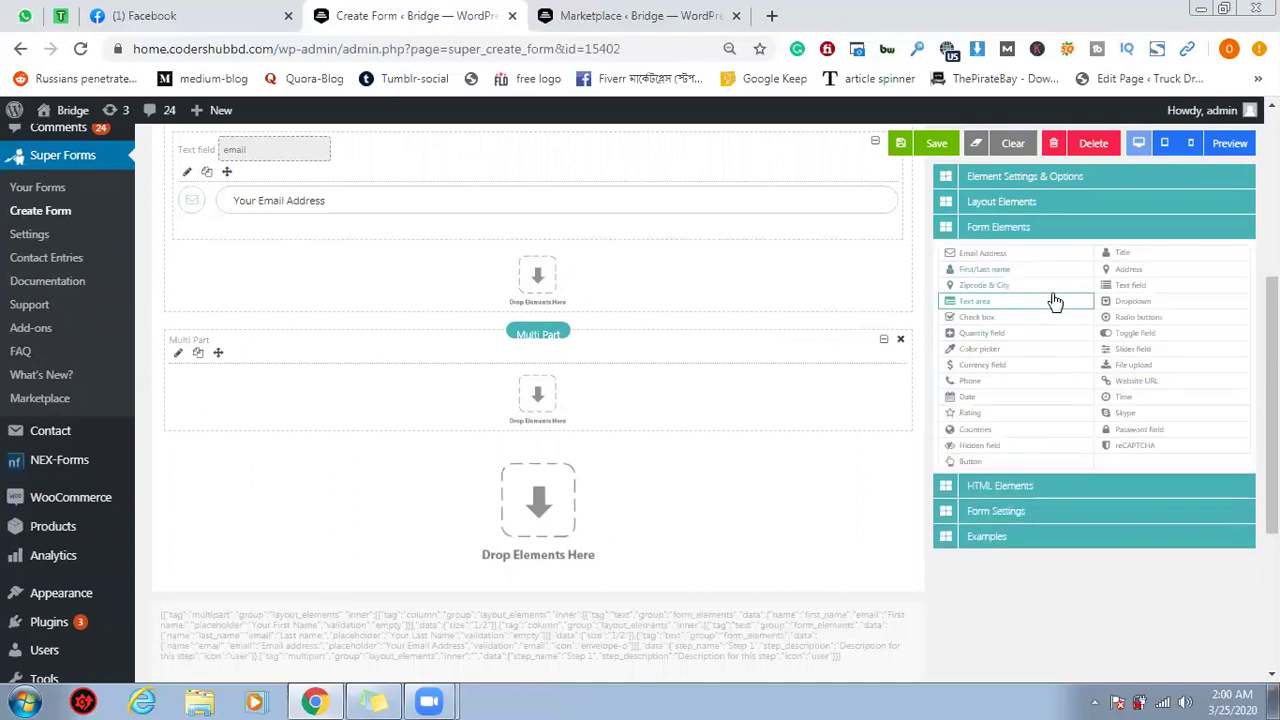
left_click(1025, 227)
left_click(1025, 227)
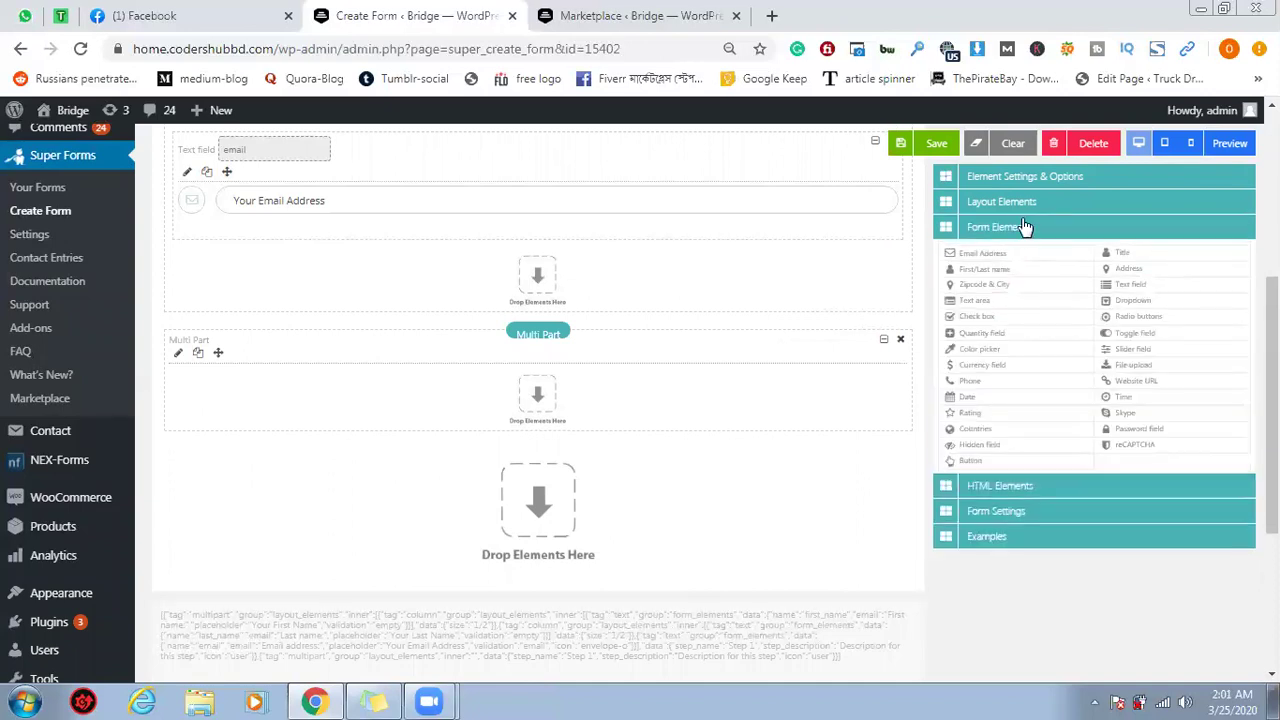
left_click(1030, 210)
left_click_drag(1057, 285, 558, 408)
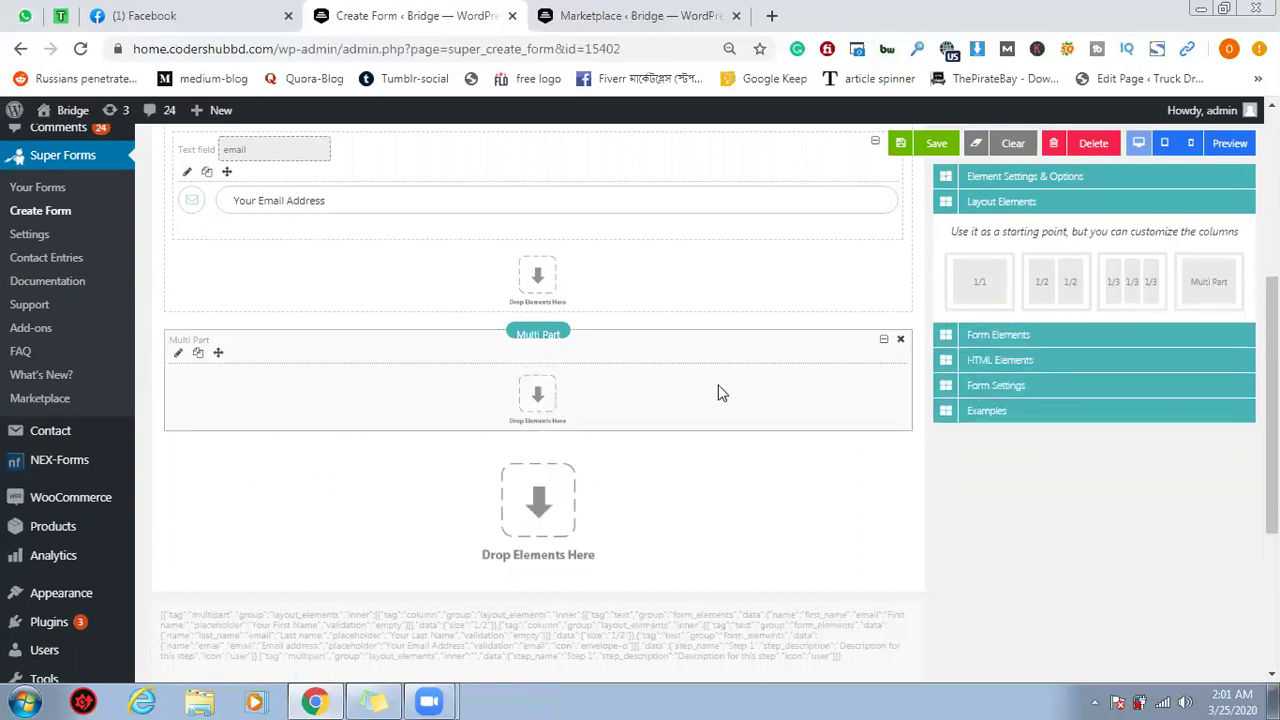
Add a Phone field to the second Multi Part's first column and a Countries field to its second column
left_click(1040, 336)
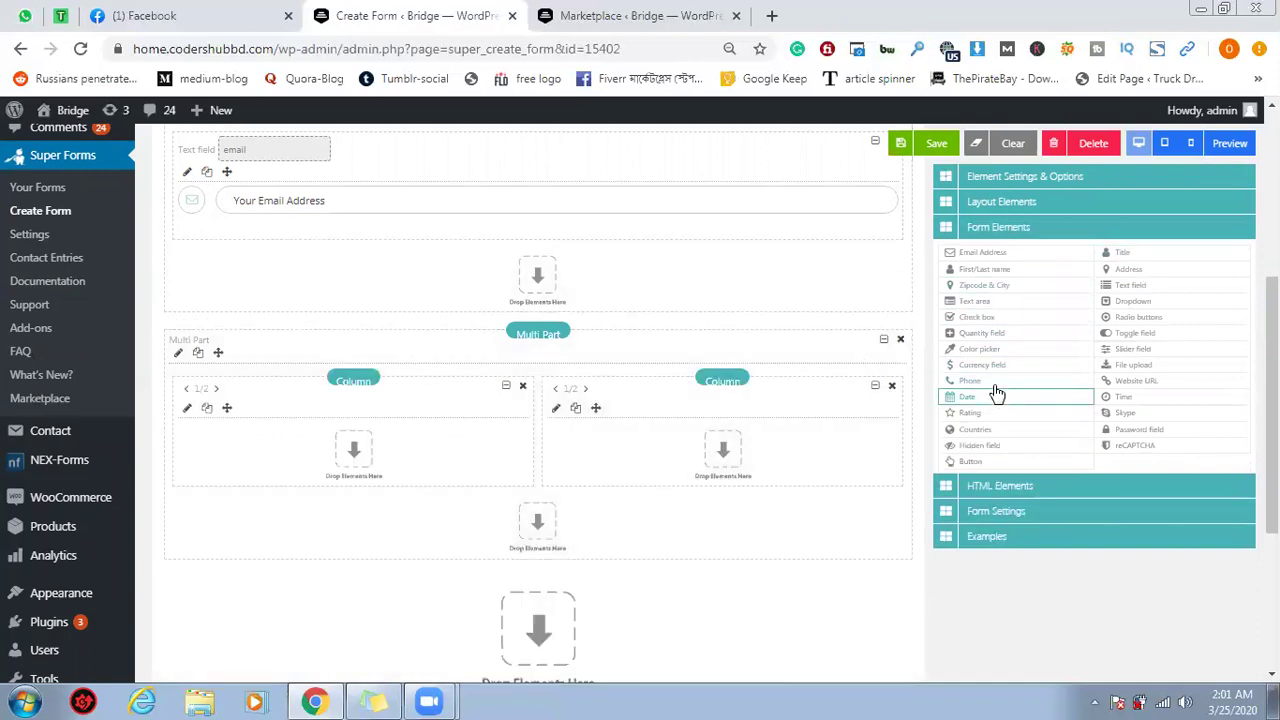
left_click_drag(997, 380, 322, 462)
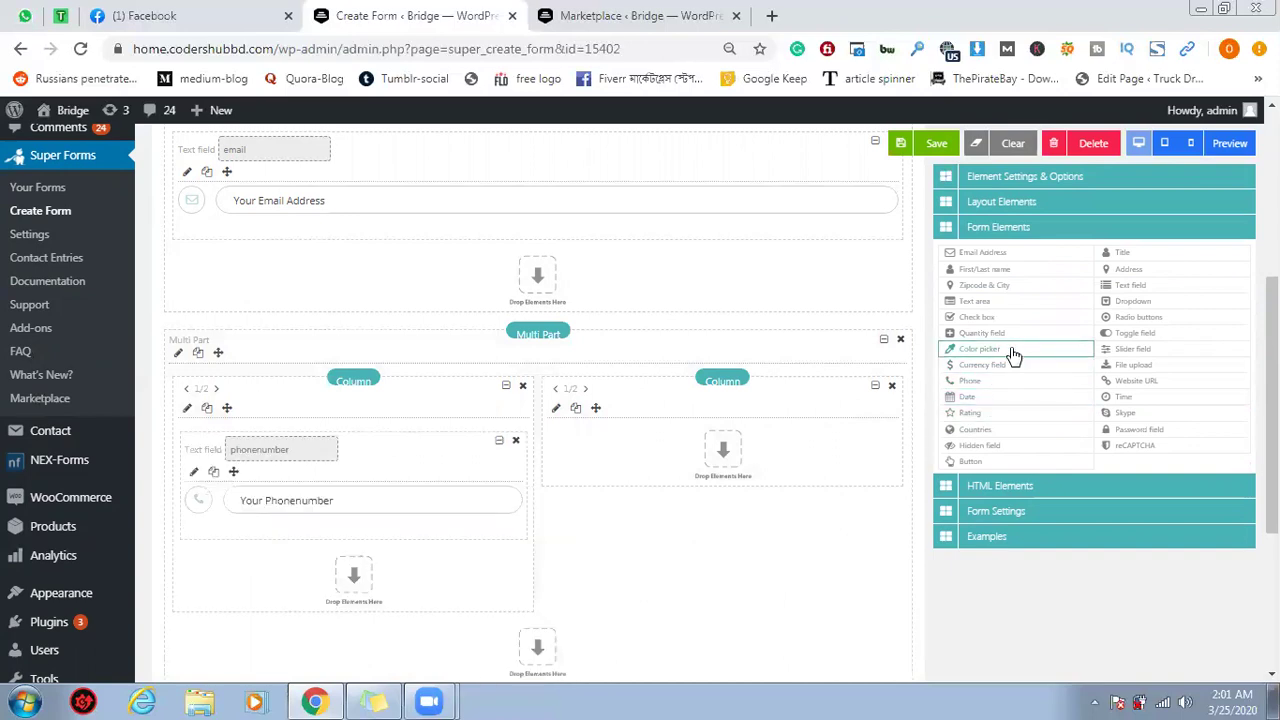
left_click_drag(1000, 432, 763, 460)
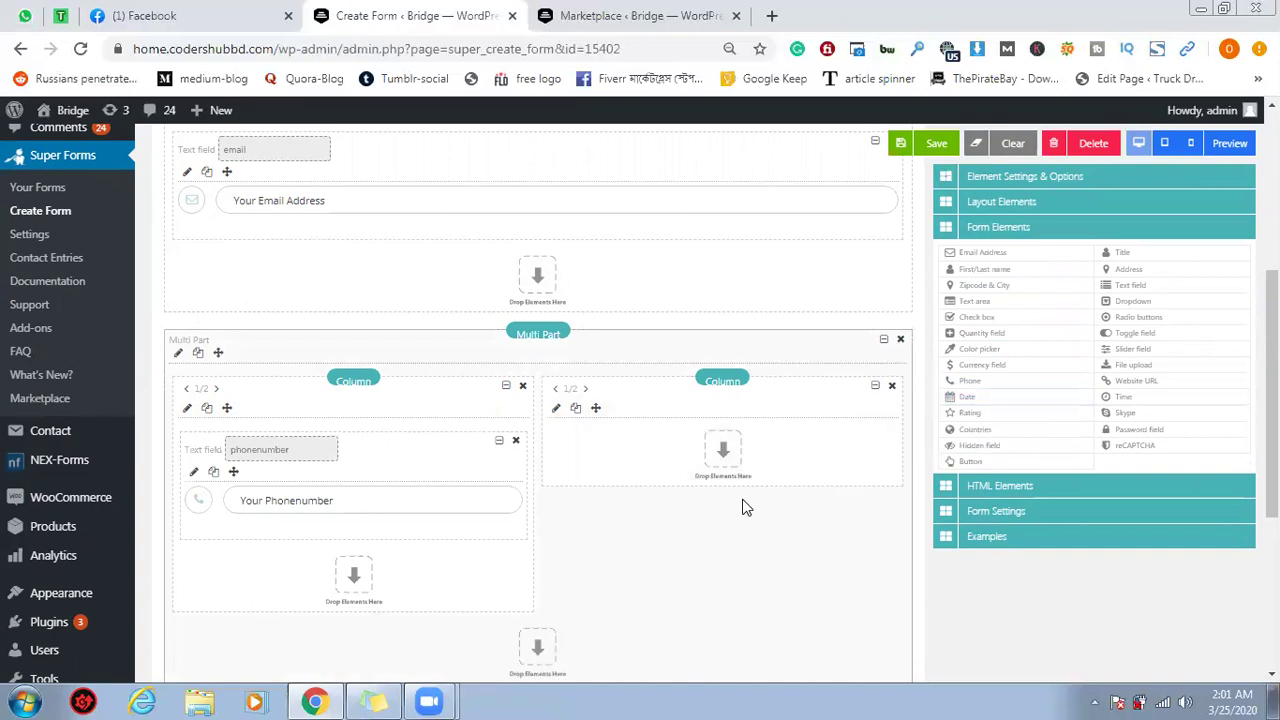
Add a third Multi Part below the second and place a 1/3 + 1/3 + 1/3 column layout inside it
scroll(745, 507, "down", 1)
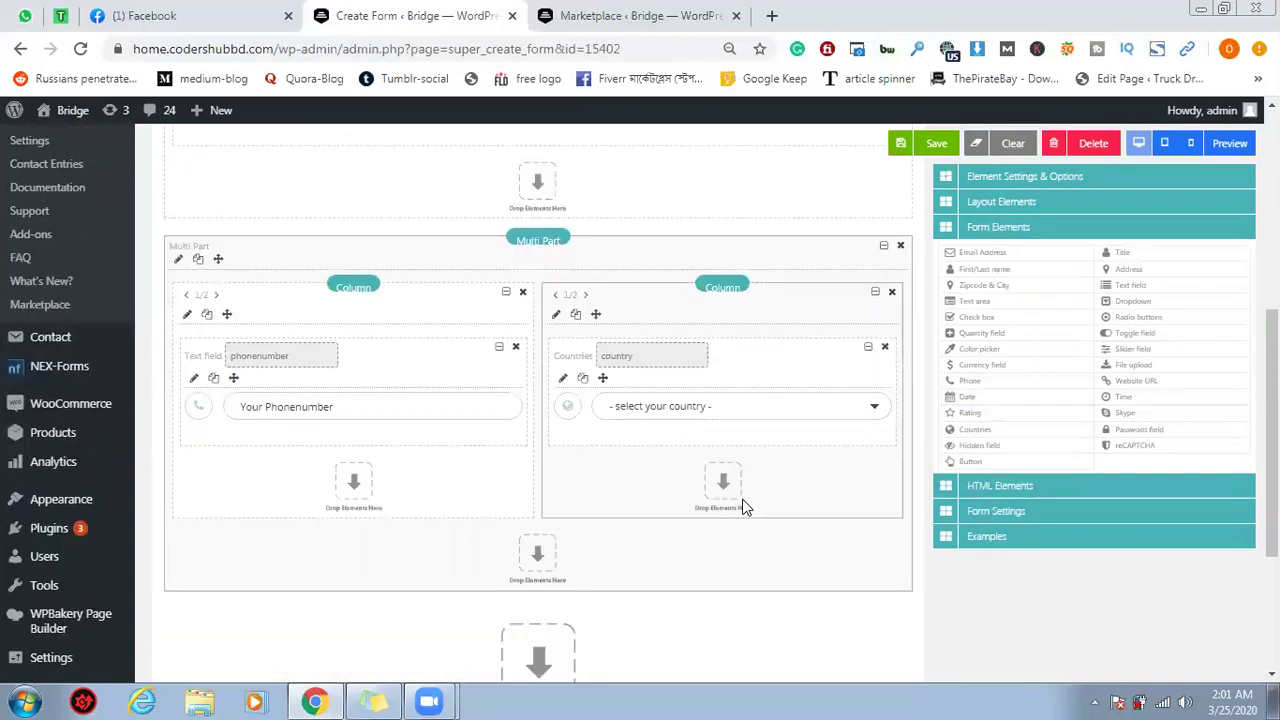
scroll(740, 505, "down", 3)
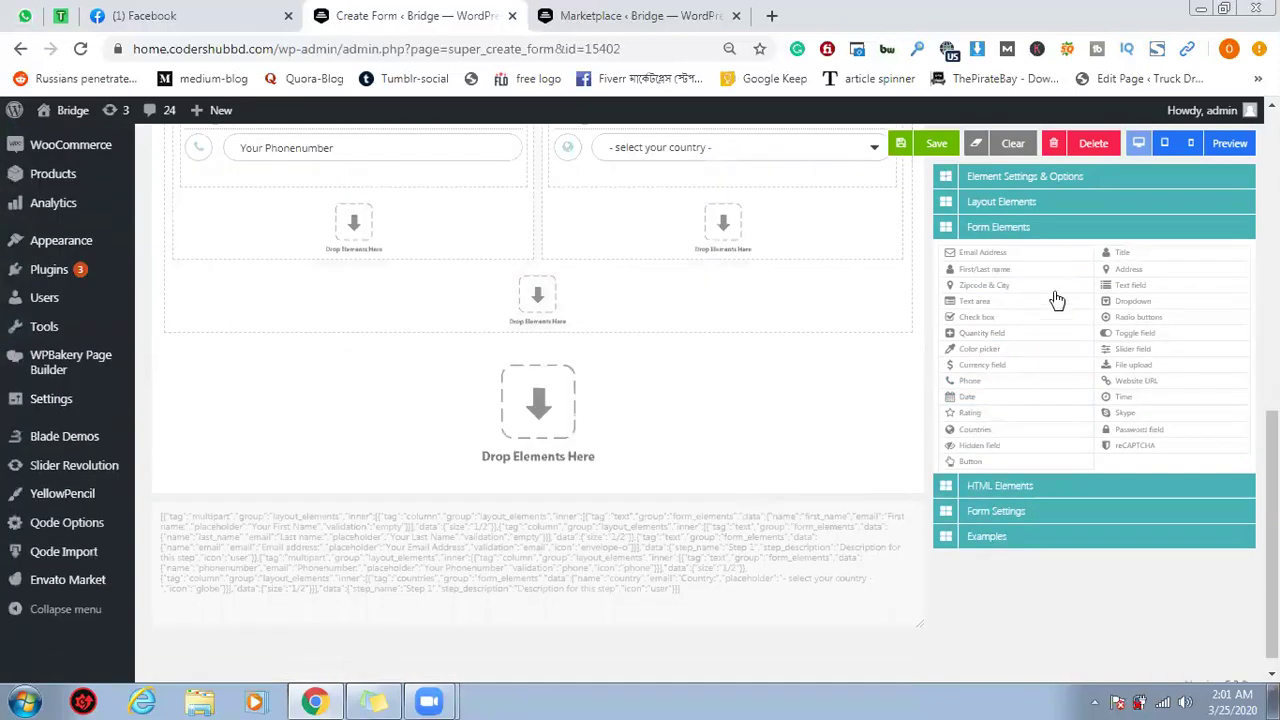
left_click(1088, 240)
left_click(1087, 226)
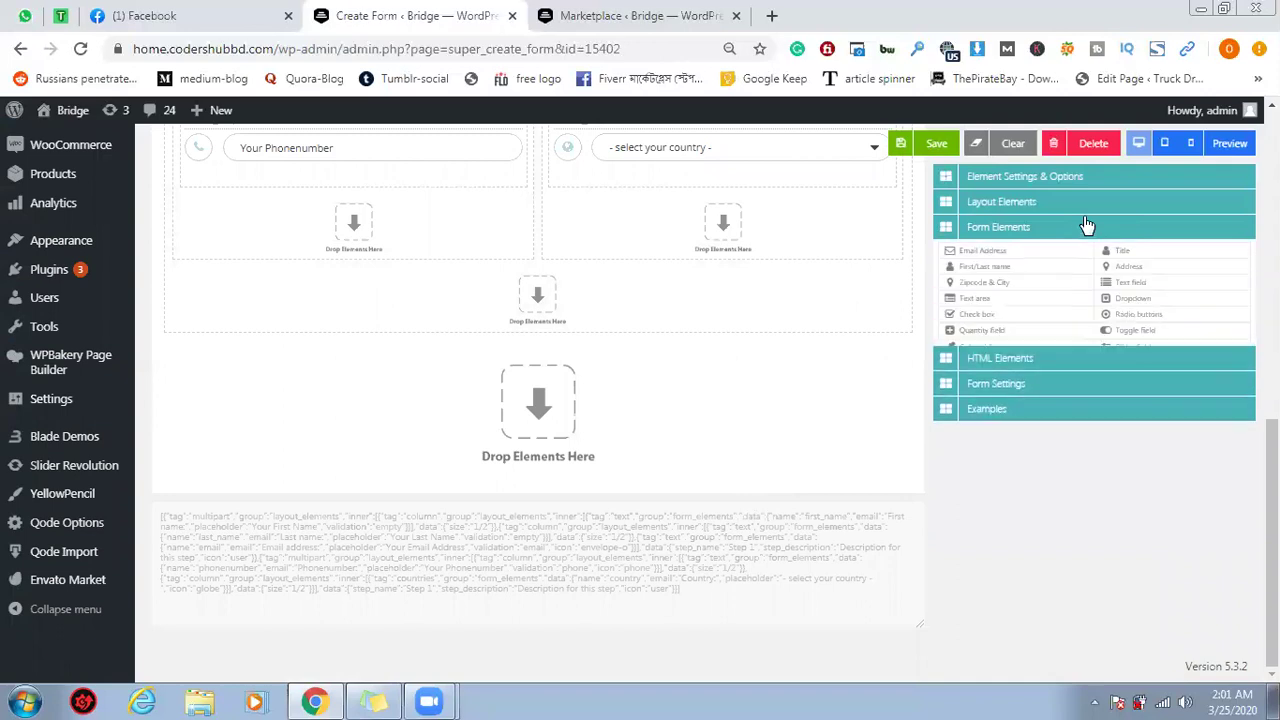
left_click(1120, 210)
left_click_drag(1205, 282, 538, 420)
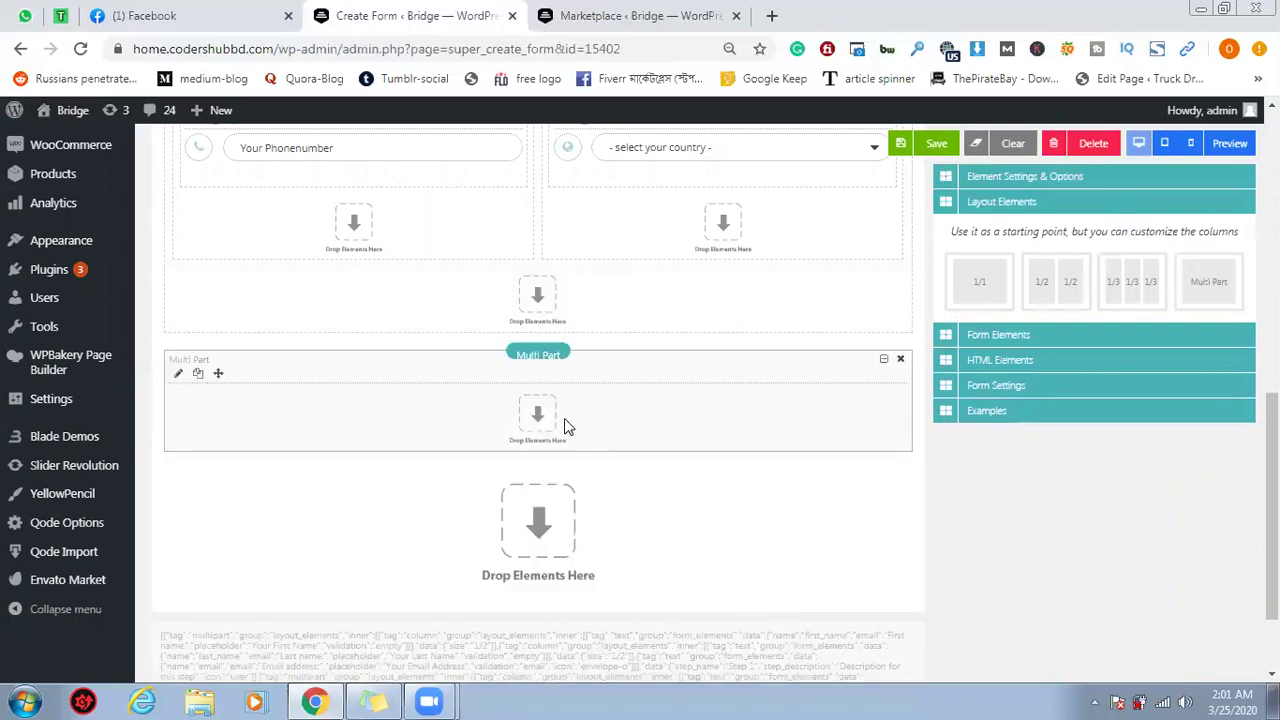
scroll(569, 423, "up", 2)
scroll(793, 481, "down", 1)
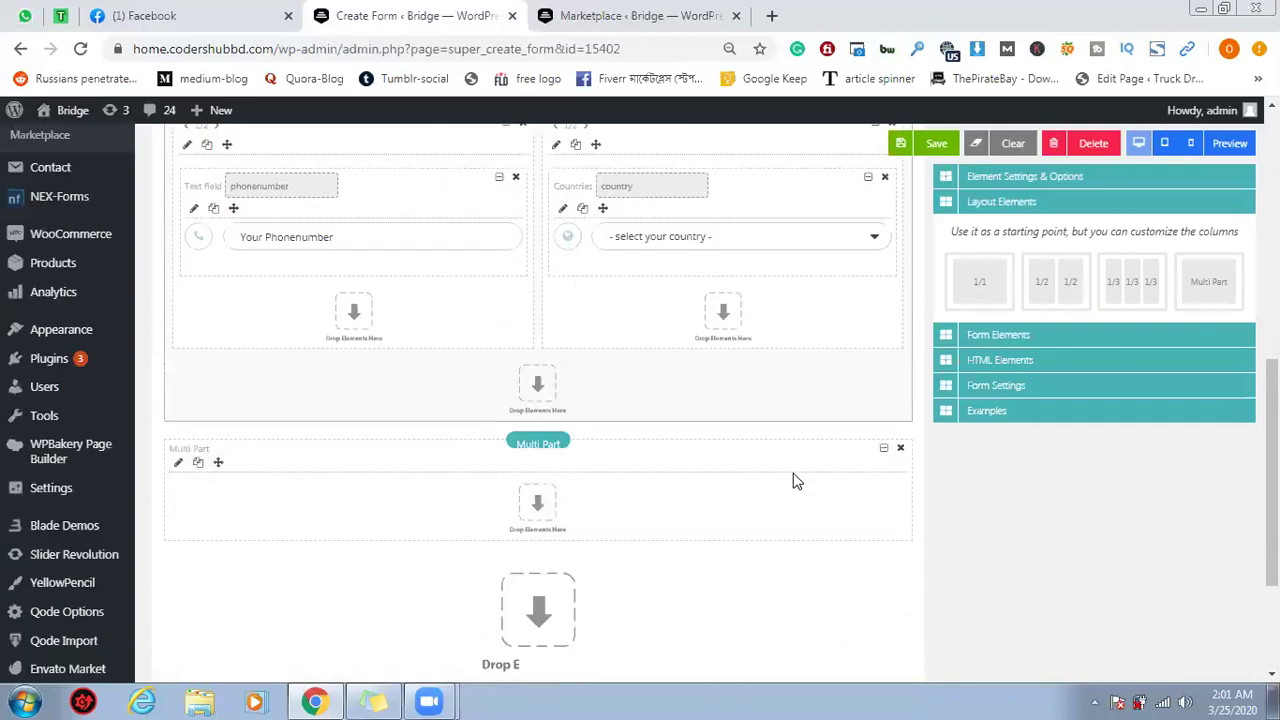
scroll(793, 481, "down", 1)
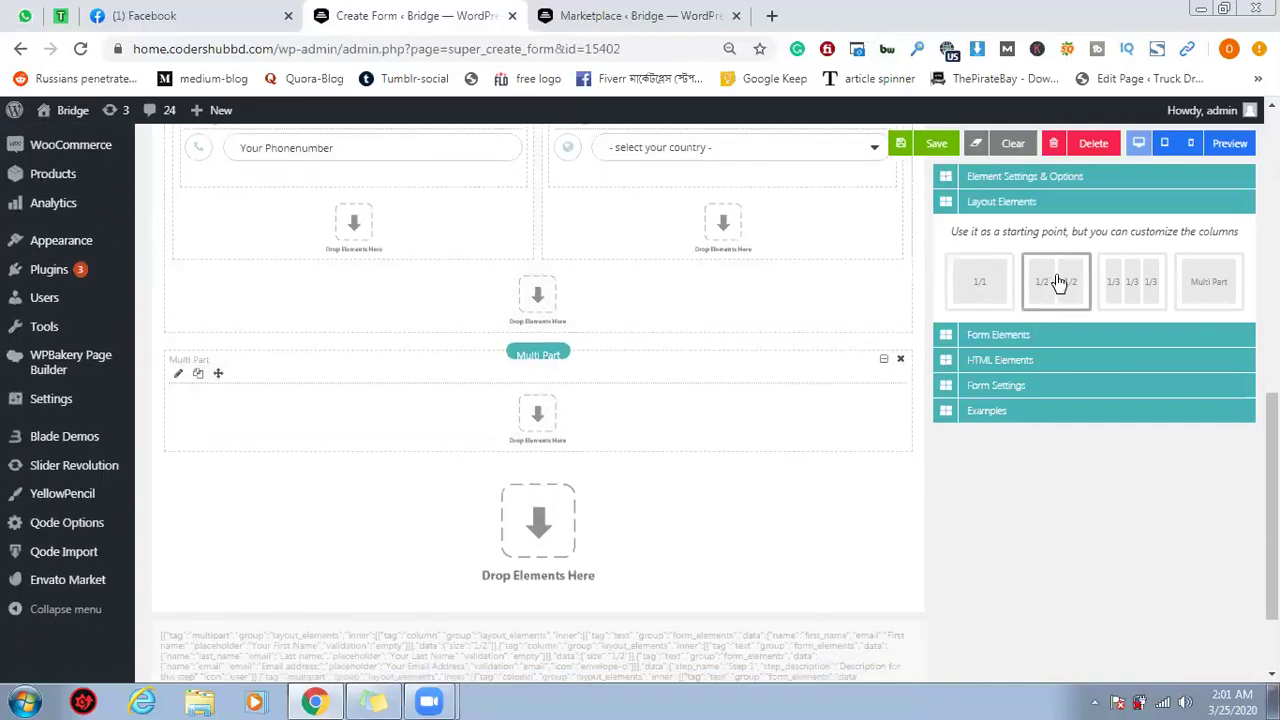
left_click_drag(1114, 283, 505, 423)
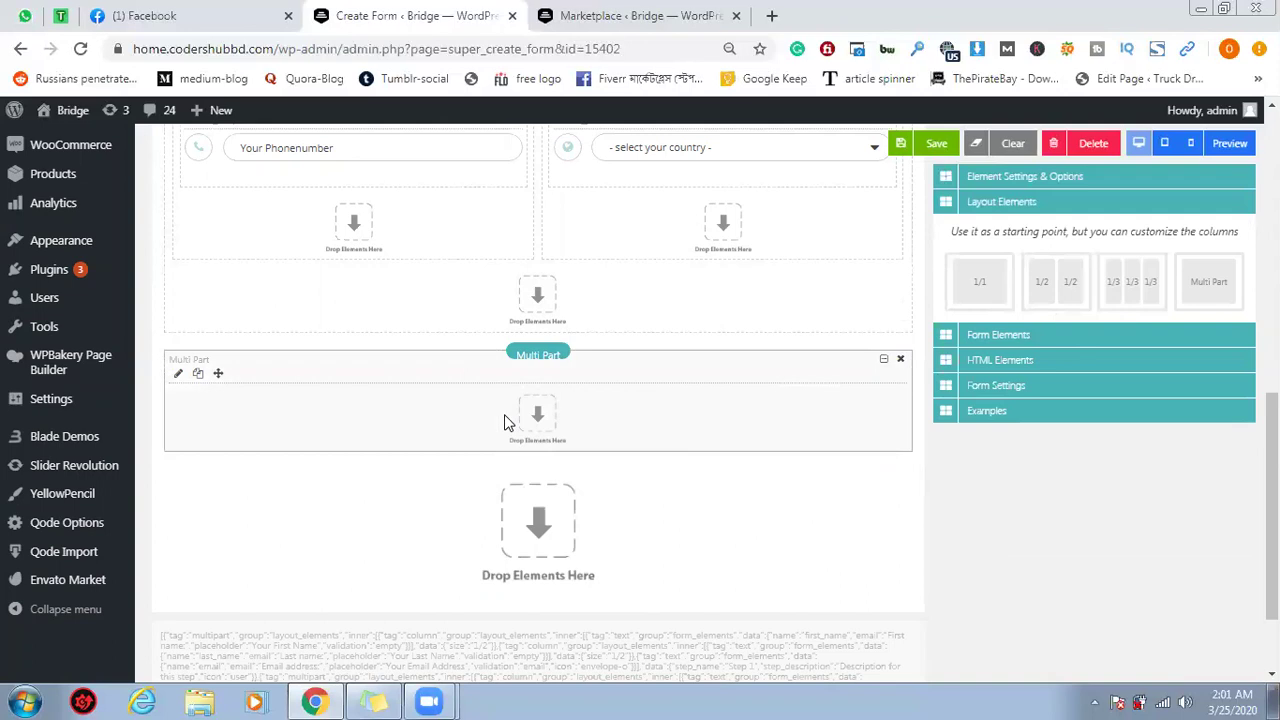
Fill the third Multi Part's columns with a Date field, a File upload and Radio buttons, in that order
left_click(1008, 336)
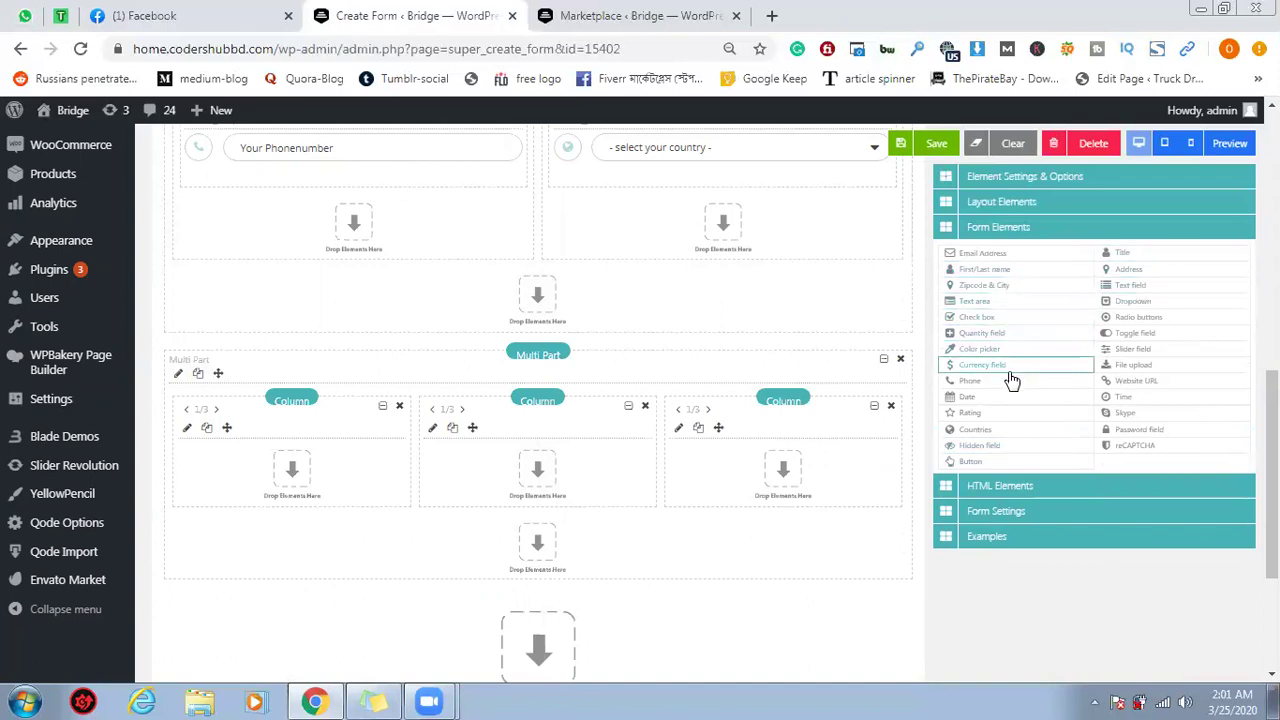
left_click_drag(1016, 404, 297, 486)
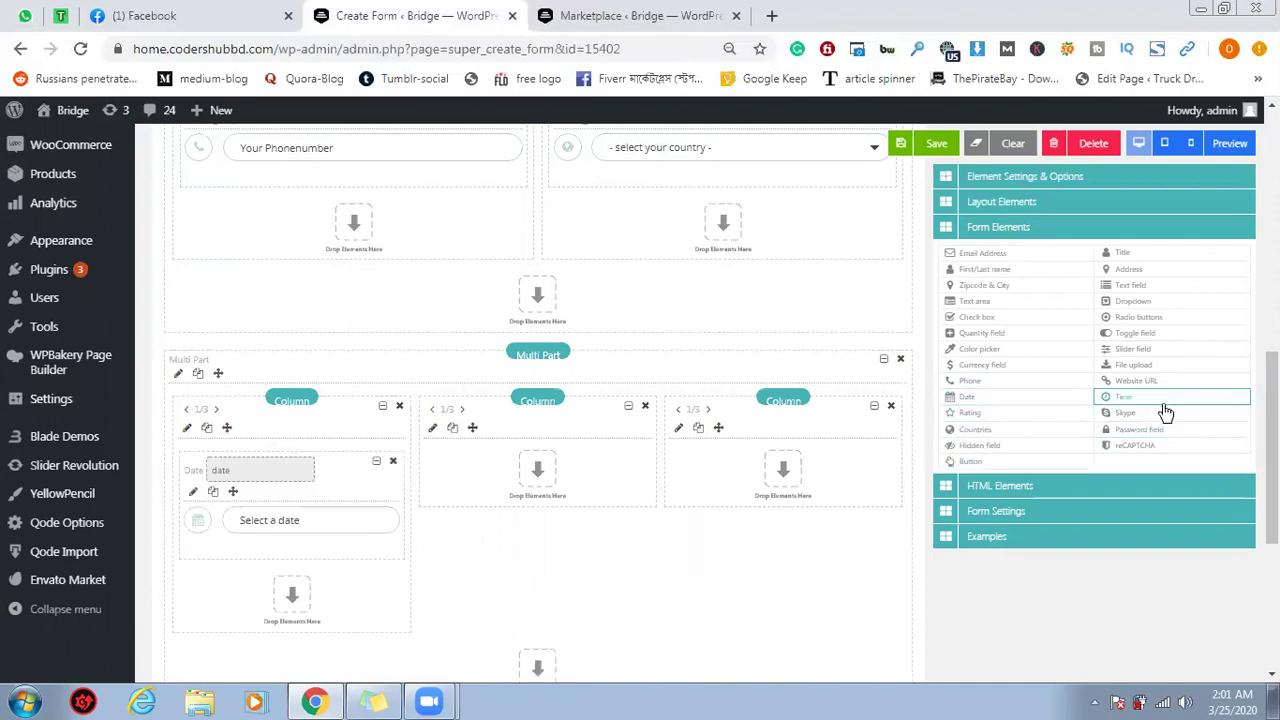
left_click_drag(1157, 367, 570, 497)
left_click_drag(1165, 328, 804, 448)
Add an Address field below the three columns of the third Multi Part and a Button beneath it
scroll(804, 448, "down", 2)
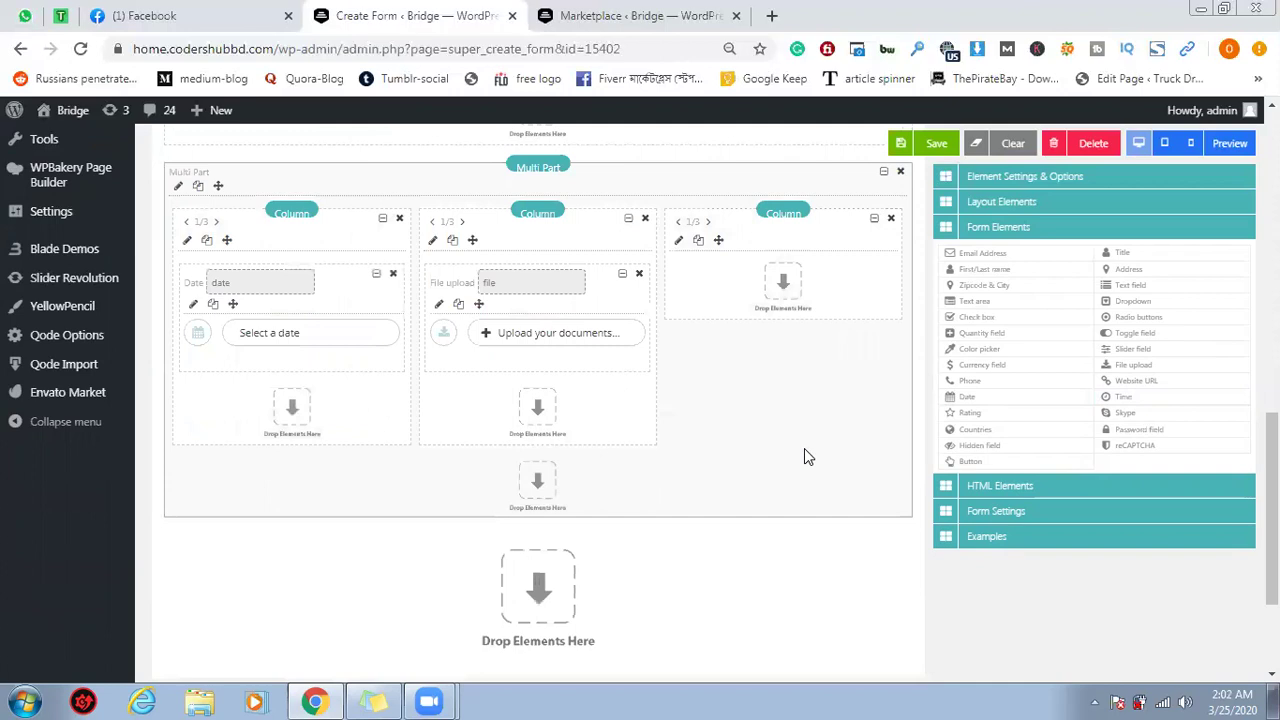
left_click_drag(1135, 270, 585, 531)
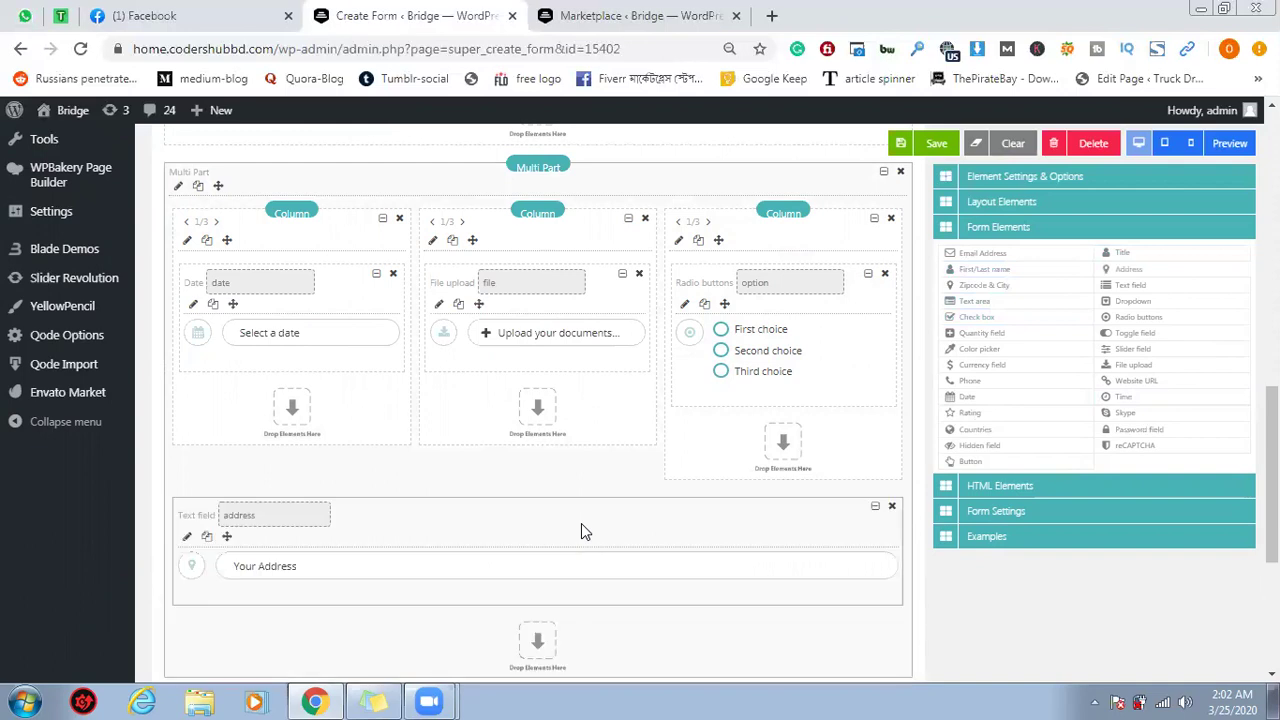
scroll(575, 557, "down", 1)
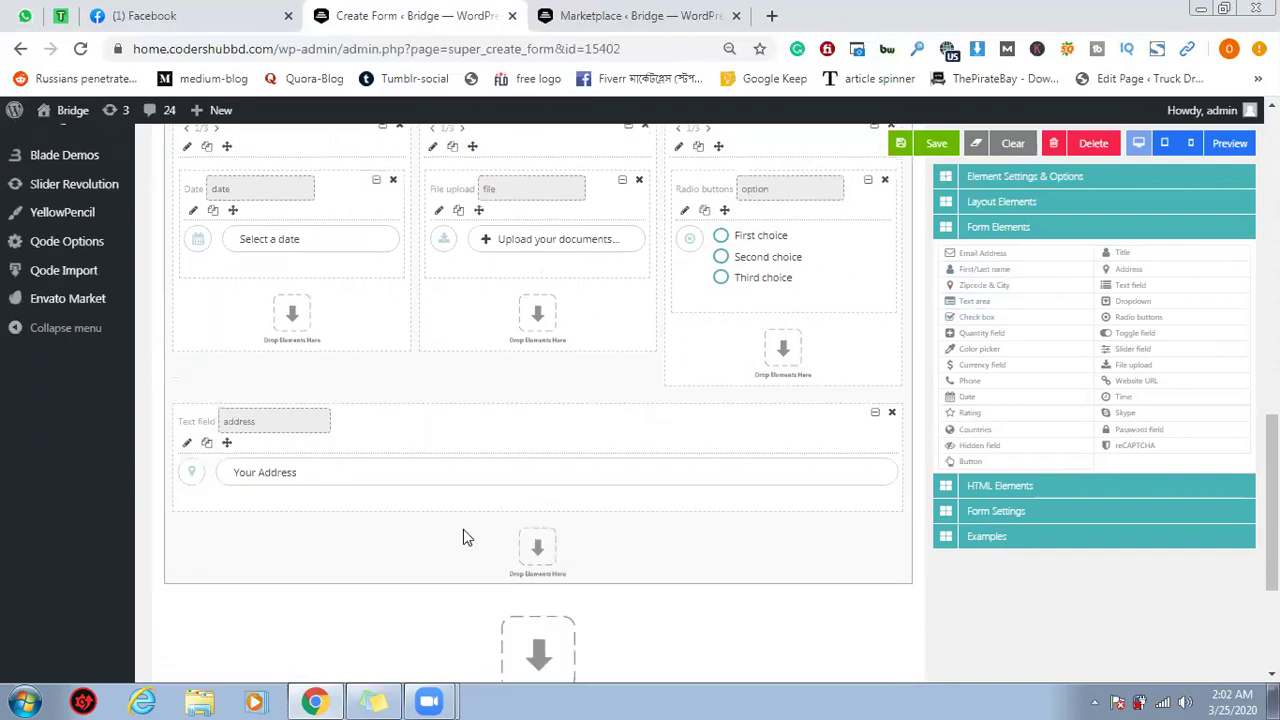
scroll(575, 525, "down", 1)
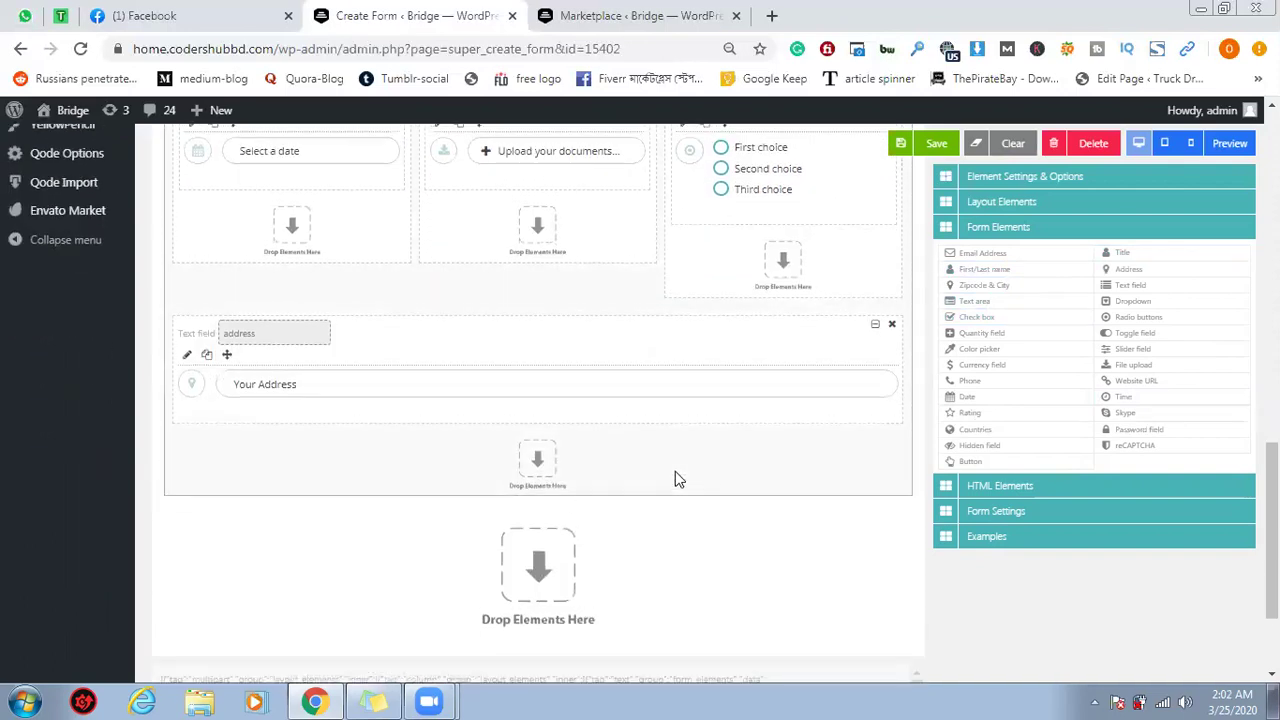
scroll(672, 465, "up", 4)
scroll(667, 448, "down", 7)
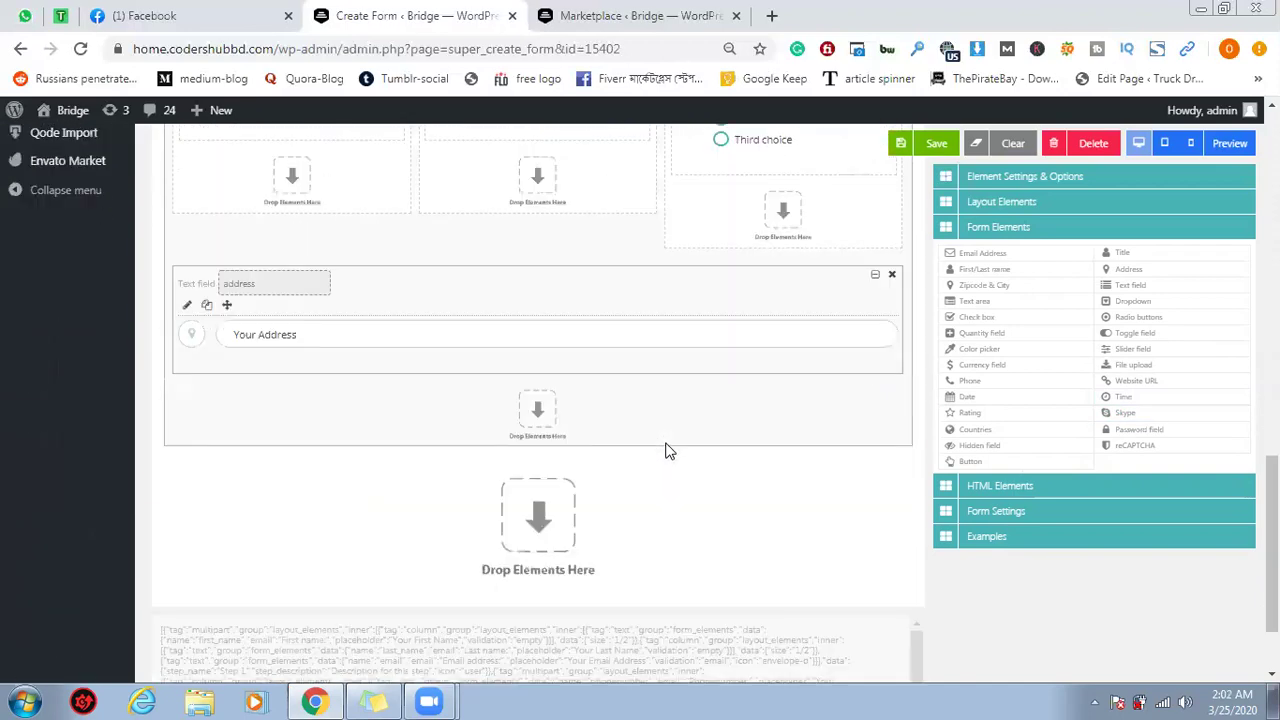
left_click_drag(1068, 470, 603, 372)
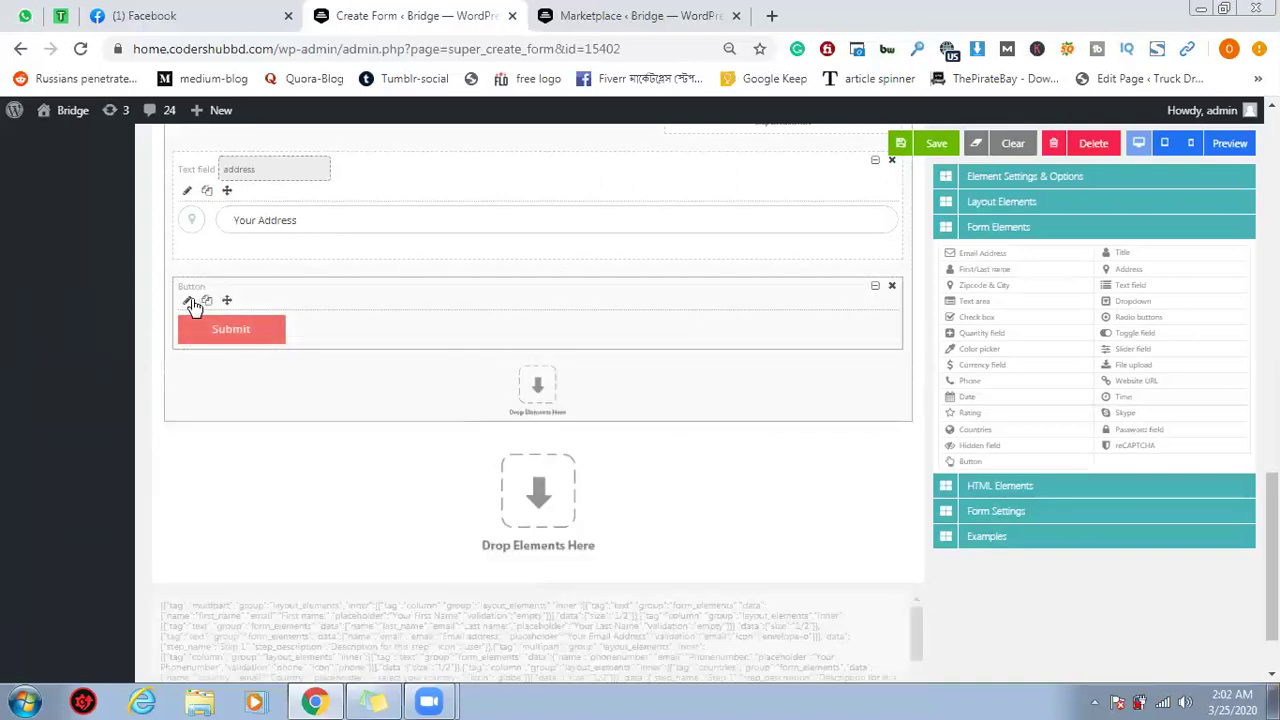
Edit the Button element in the third Multi Part and set its button name to "Reigster Now"
left_click(189, 300)
scroll(628, 306, "up", 5)
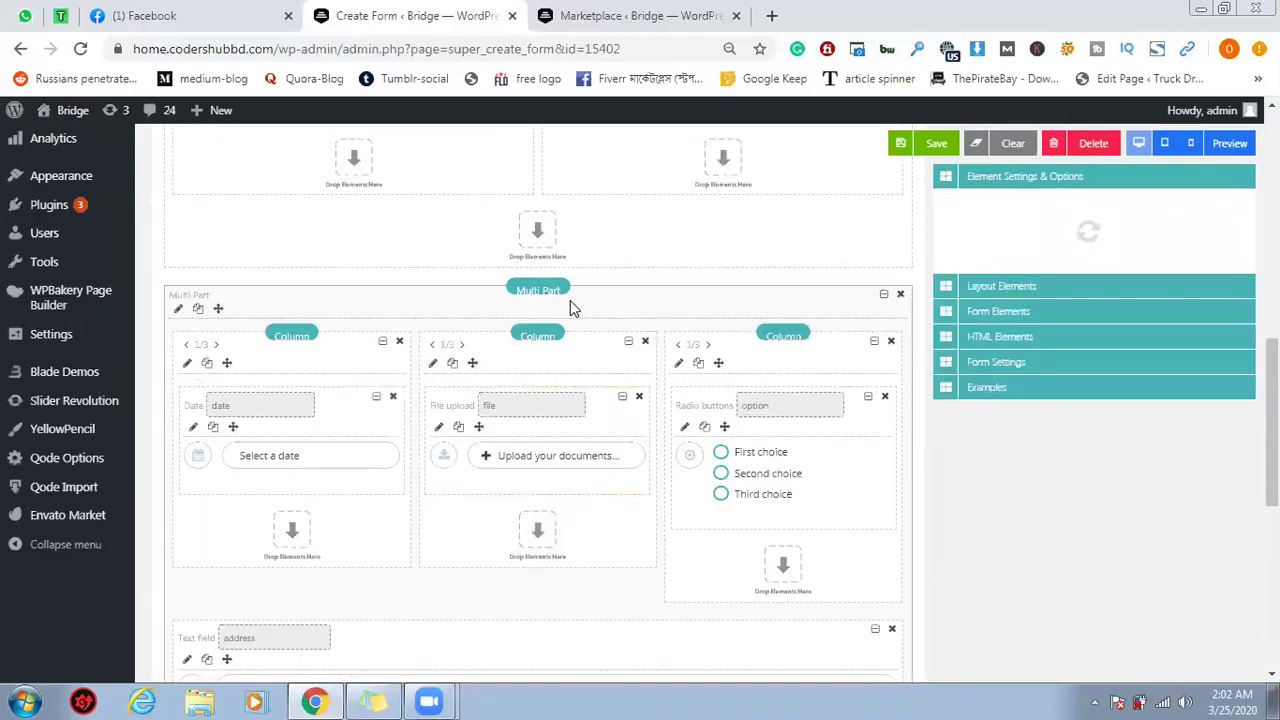
scroll(570, 305, "up", 10)
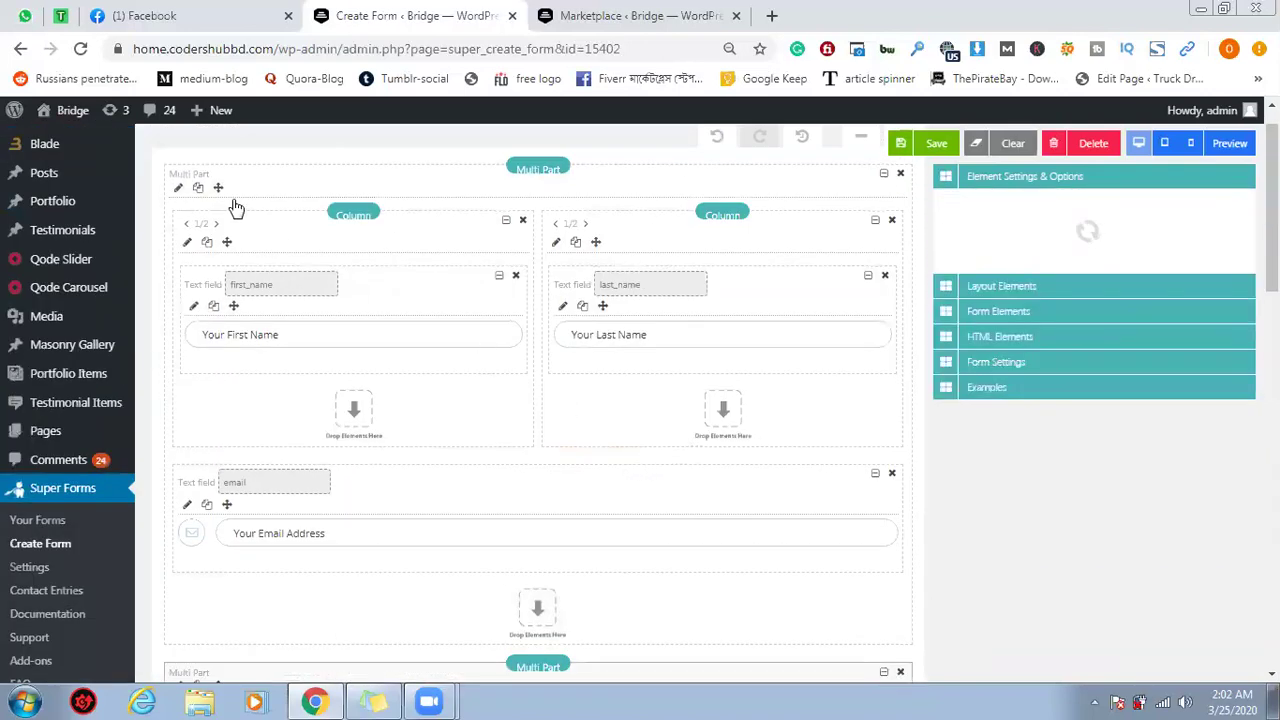
scroll(652, 509, "down", 5)
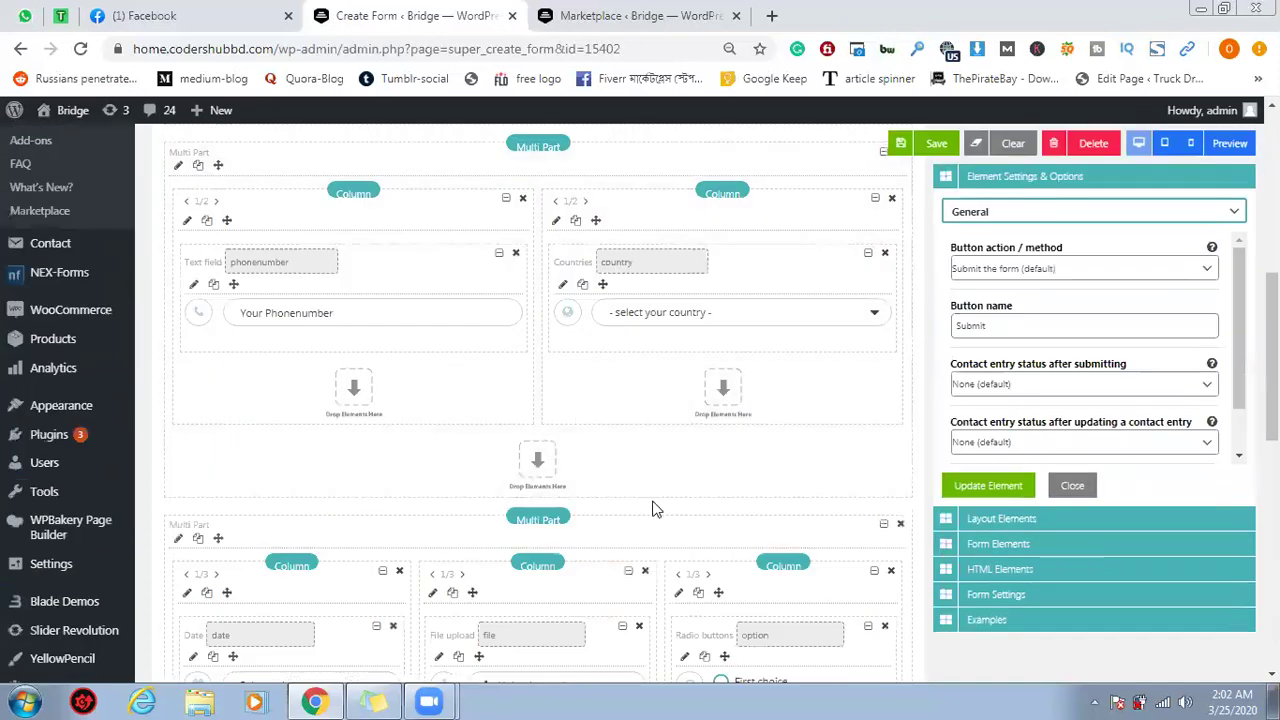
scroll(652, 509, "down", 5)
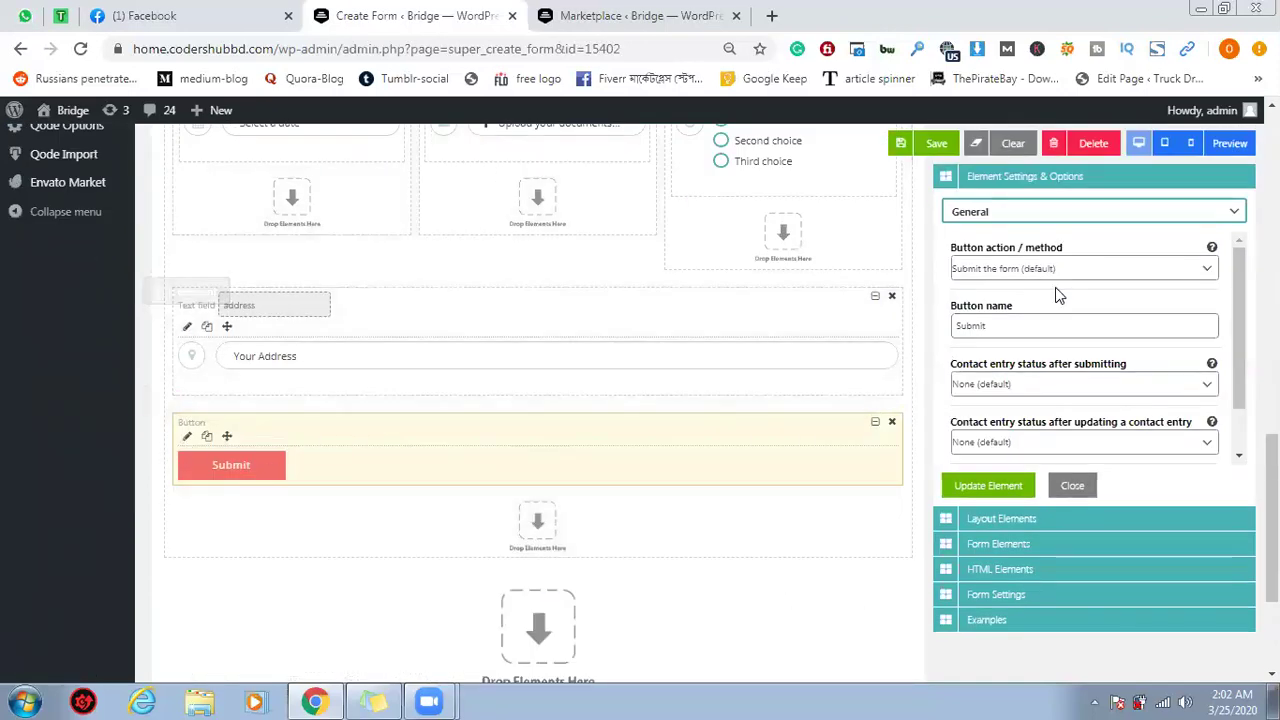
left_click_drag(1030, 329, 962, 330)
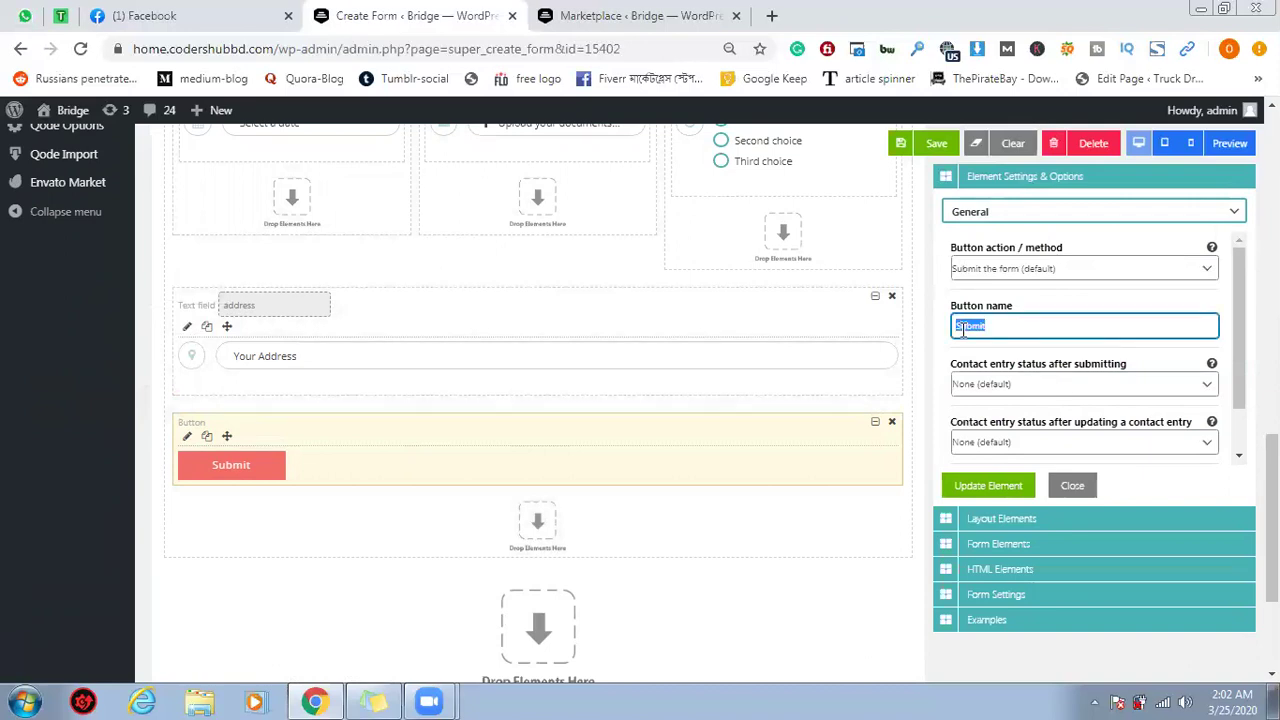
type("R")
type("egist")
scroll(1044, 402, "down", 1)
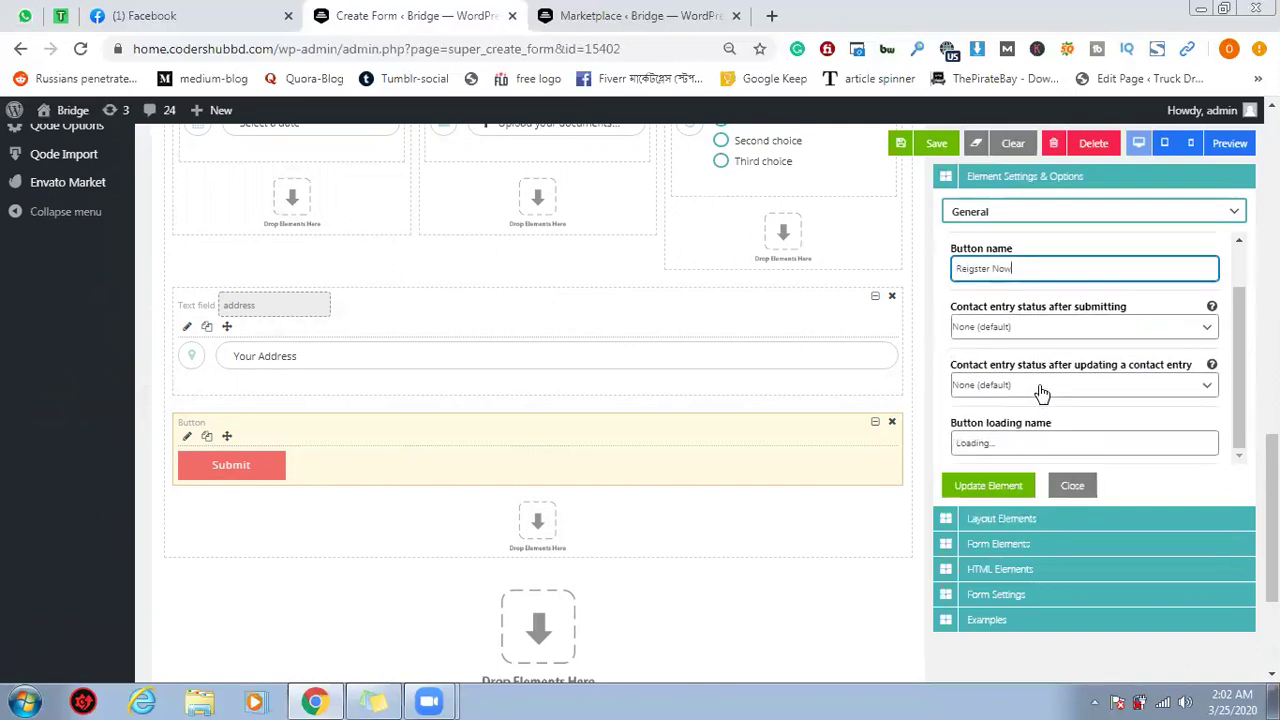
Enable custom color settings for the third Multi Part's Button, set its background color to black (#000000) and update the element
scroll(1042, 392, "down", 2)
scroll(802, 343, "up", 2)
left_click(1078, 211)
left_click(1068, 246)
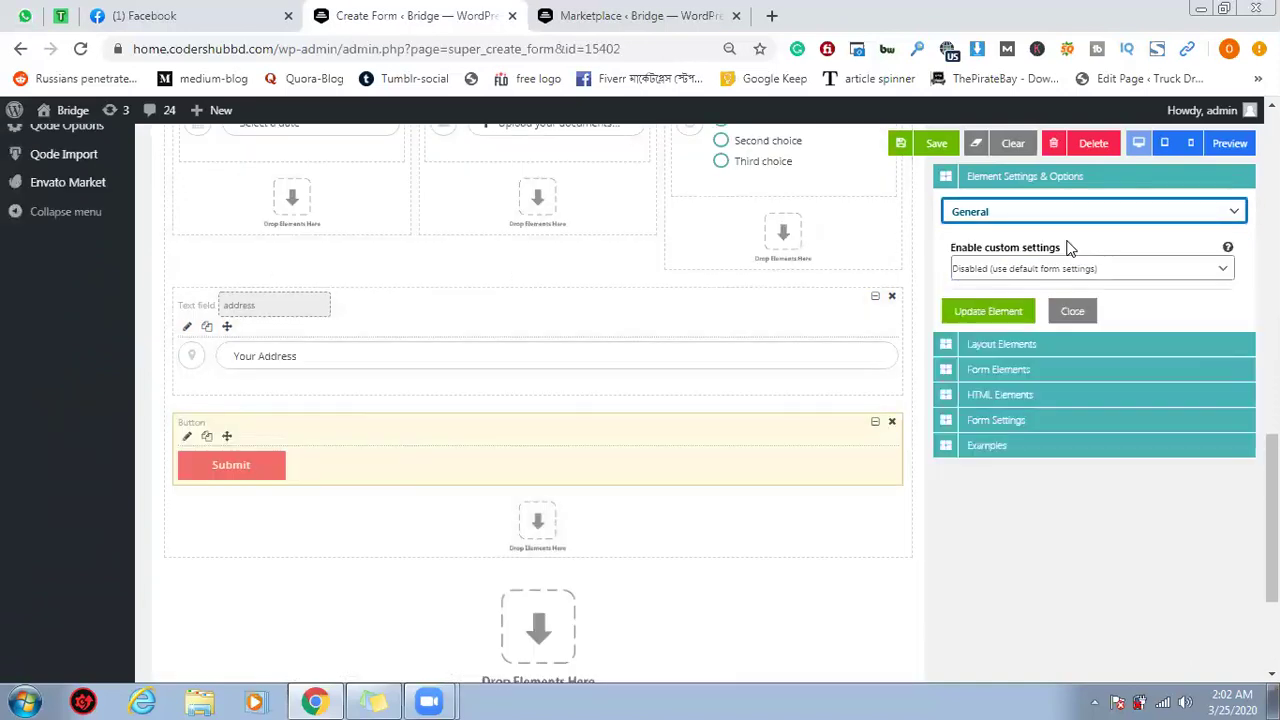
left_click(1052, 269)
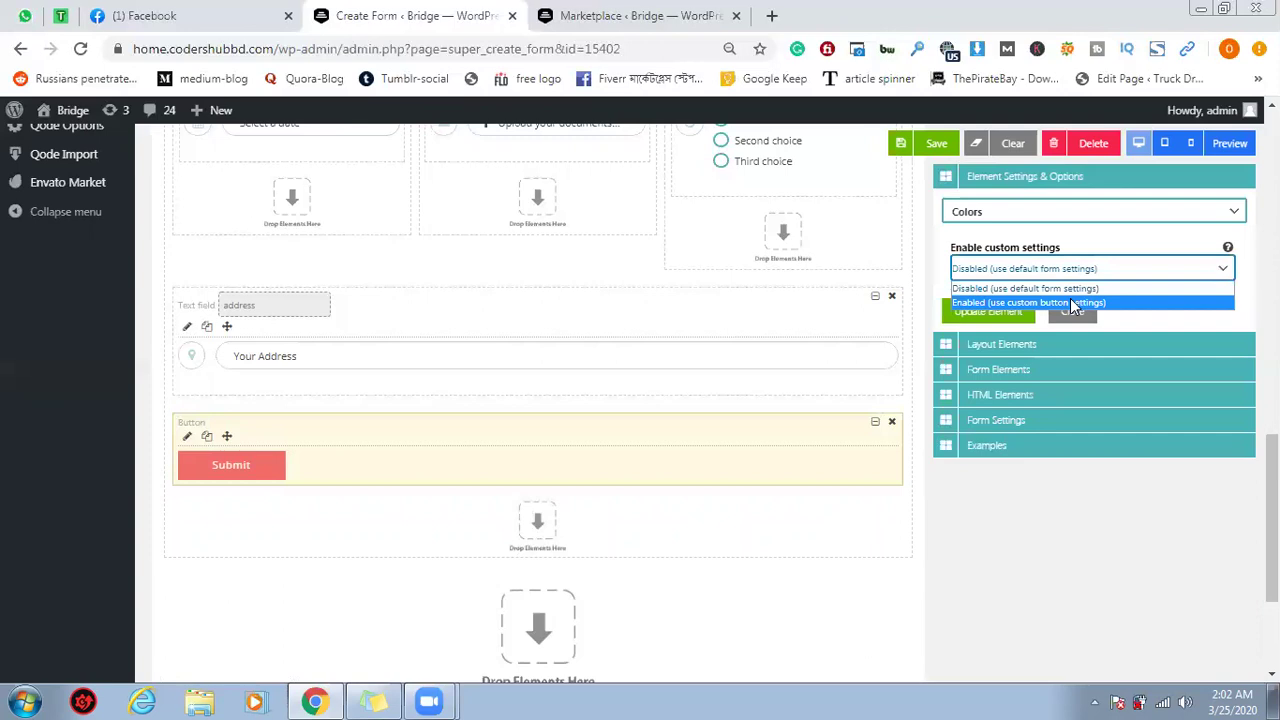
left_click(1068, 302)
left_click(995, 341)
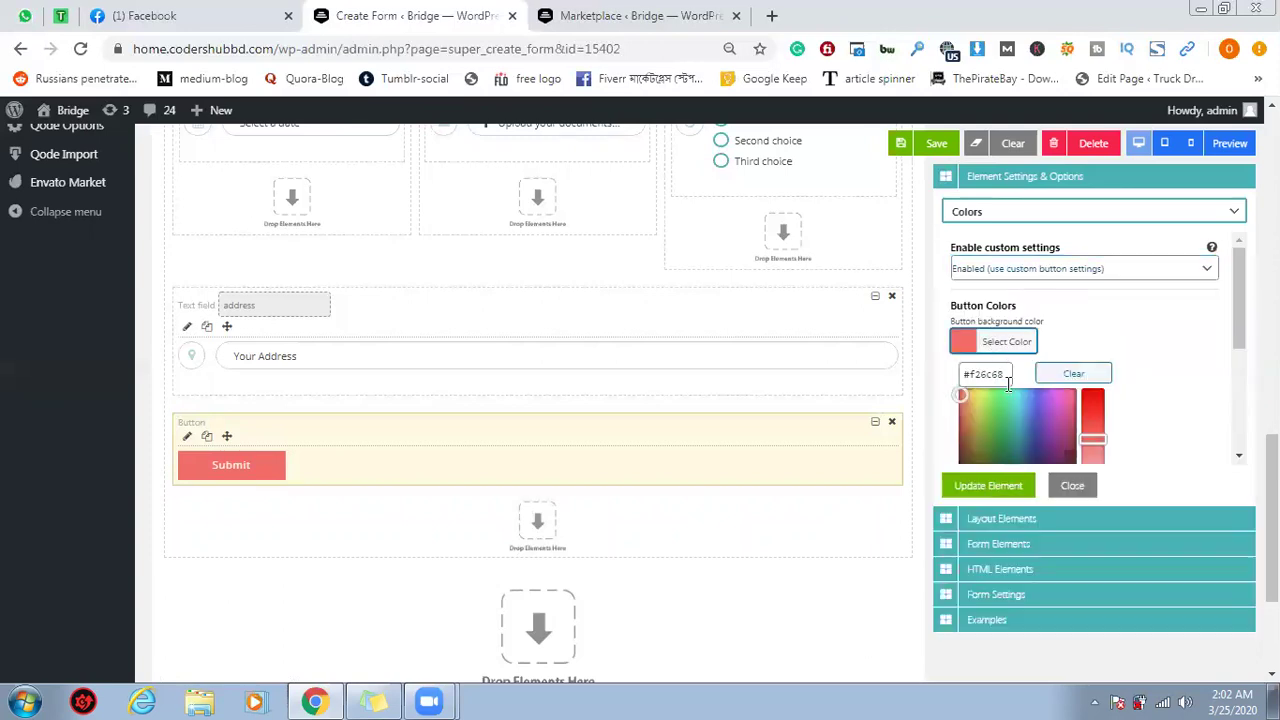
scroll(1033, 410, "down", 1)
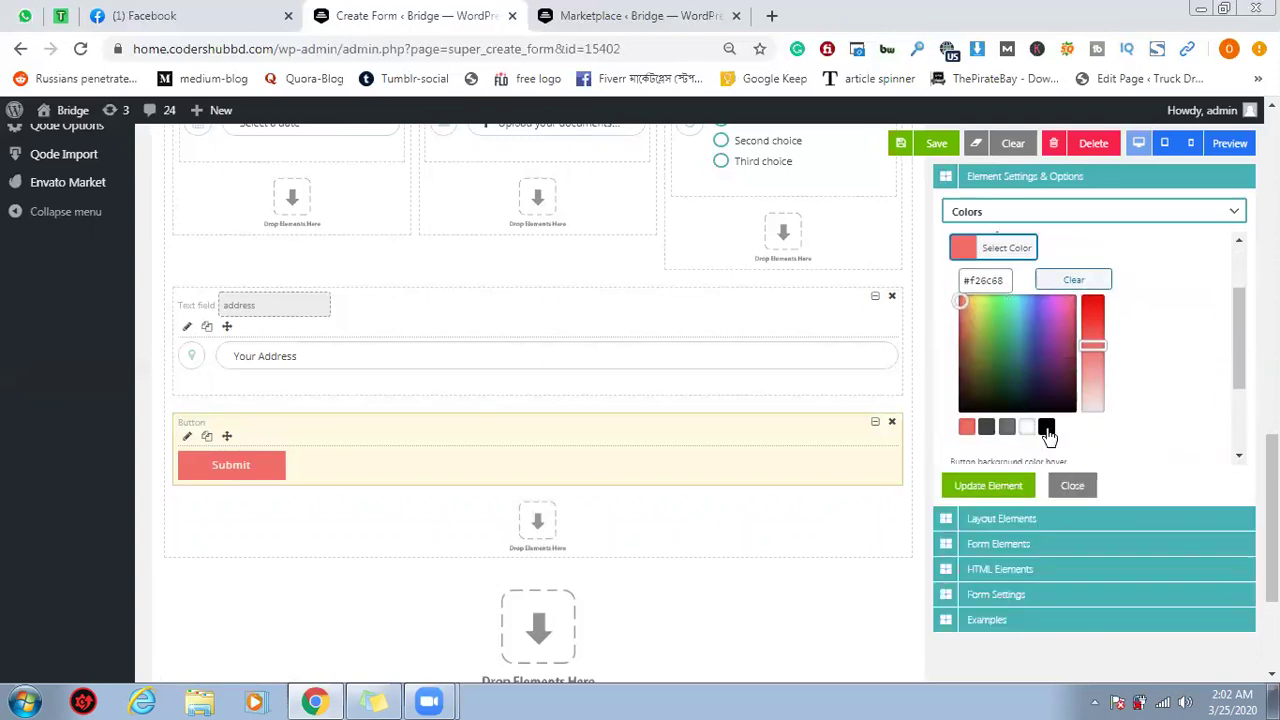
left_click(1046, 426)
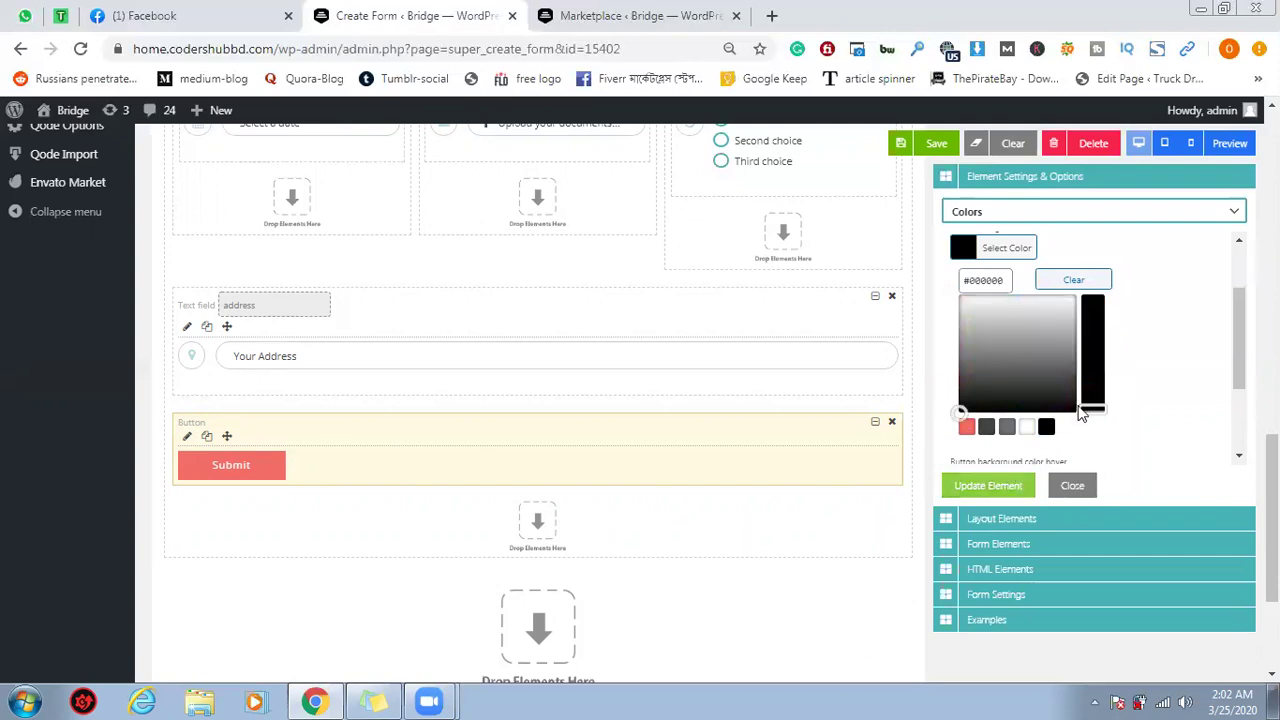
left_click(1100, 382)
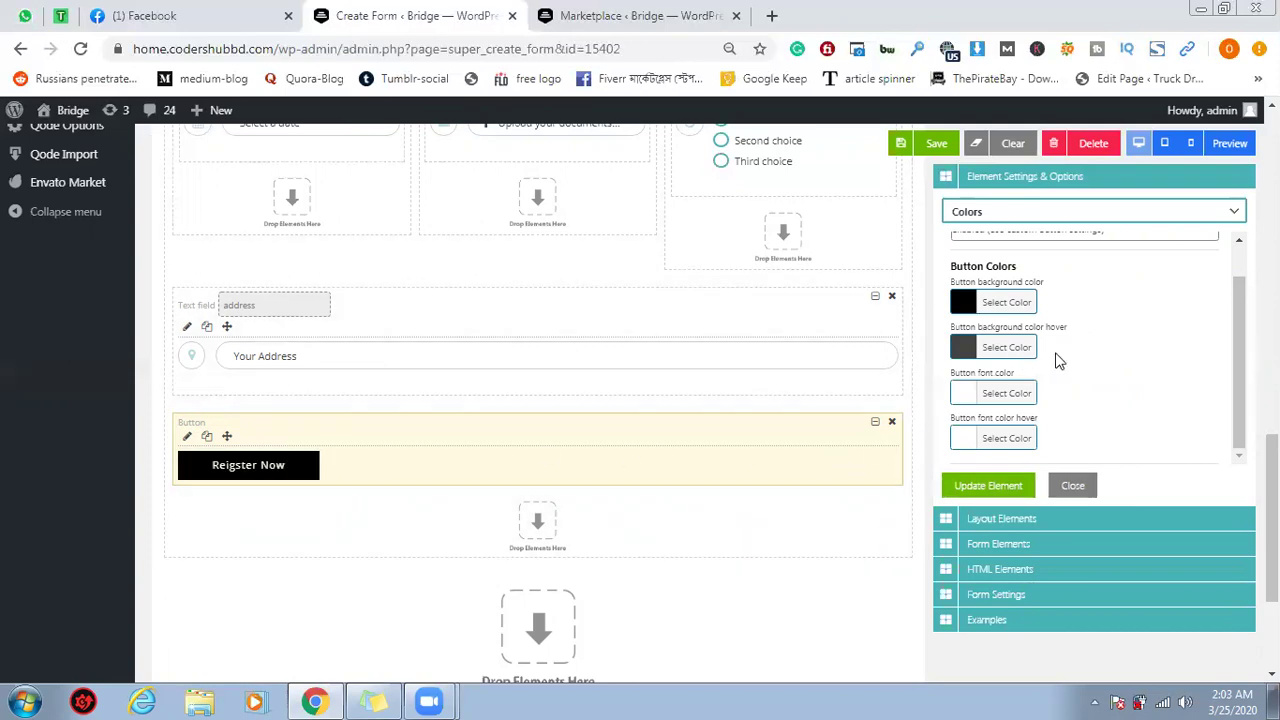
Enable the Button's advanced custom settings and set its button radius to Full Rounded
scroll(1100, 300, "down", 2)
scroll(1114, 391, "up", 1)
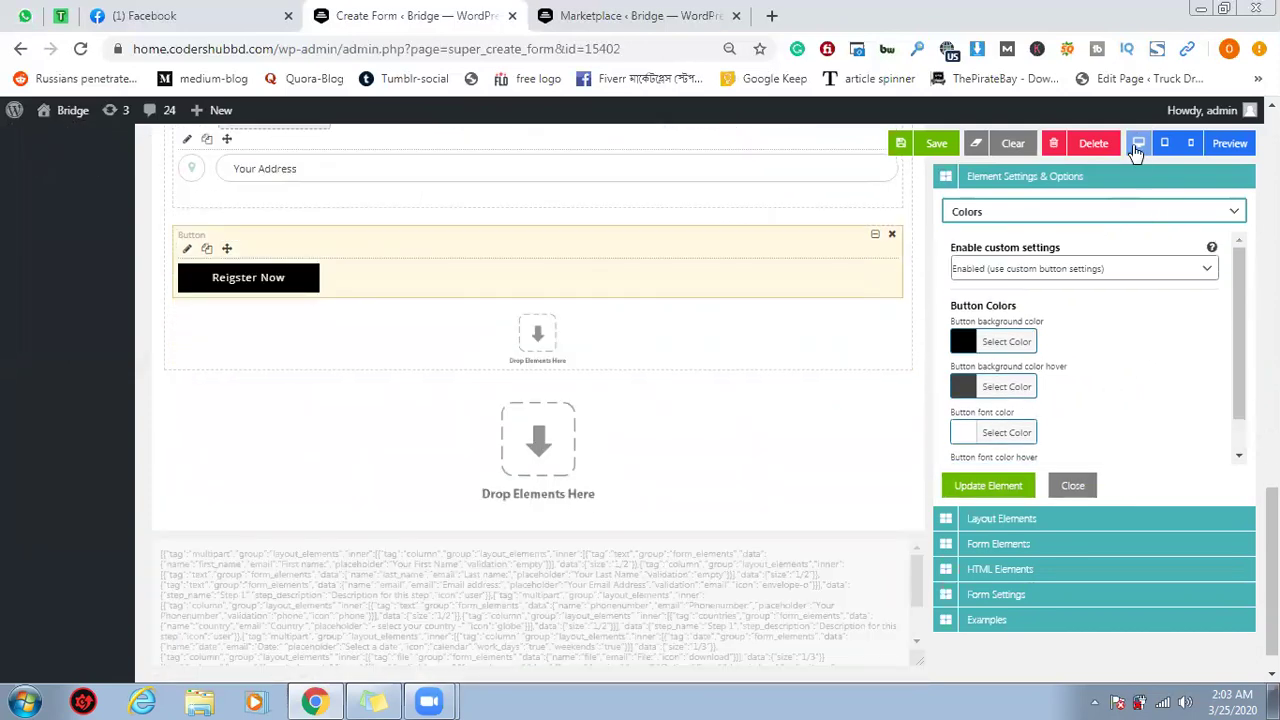
left_click(1140, 213)
left_click(1126, 261)
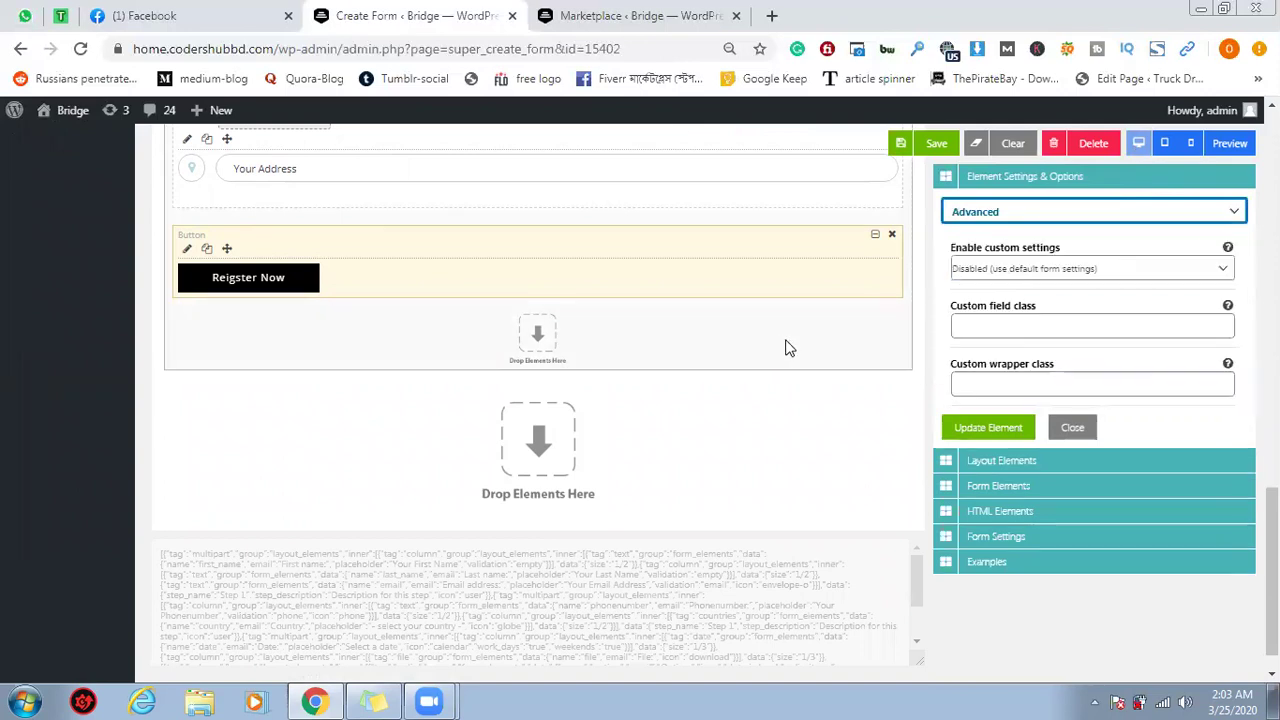
left_click(1043, 269)
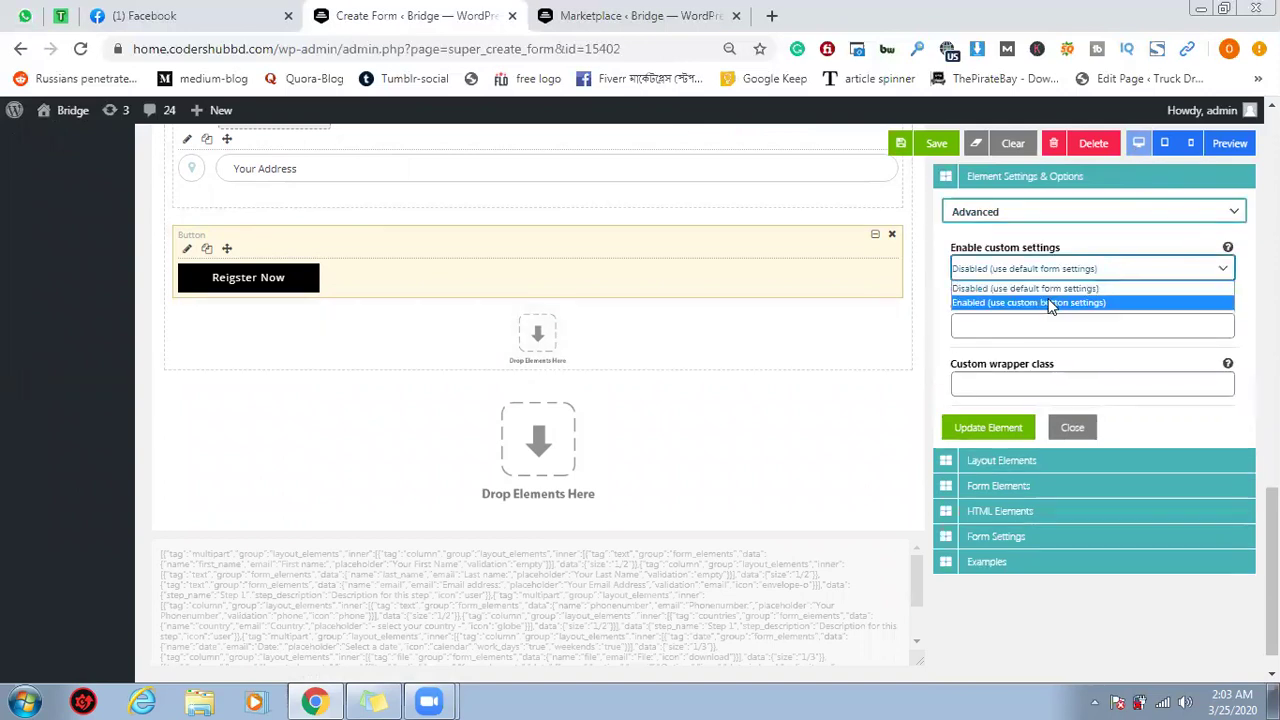
left_click(1050, 304)
scroll(855, 313, "up", 1)
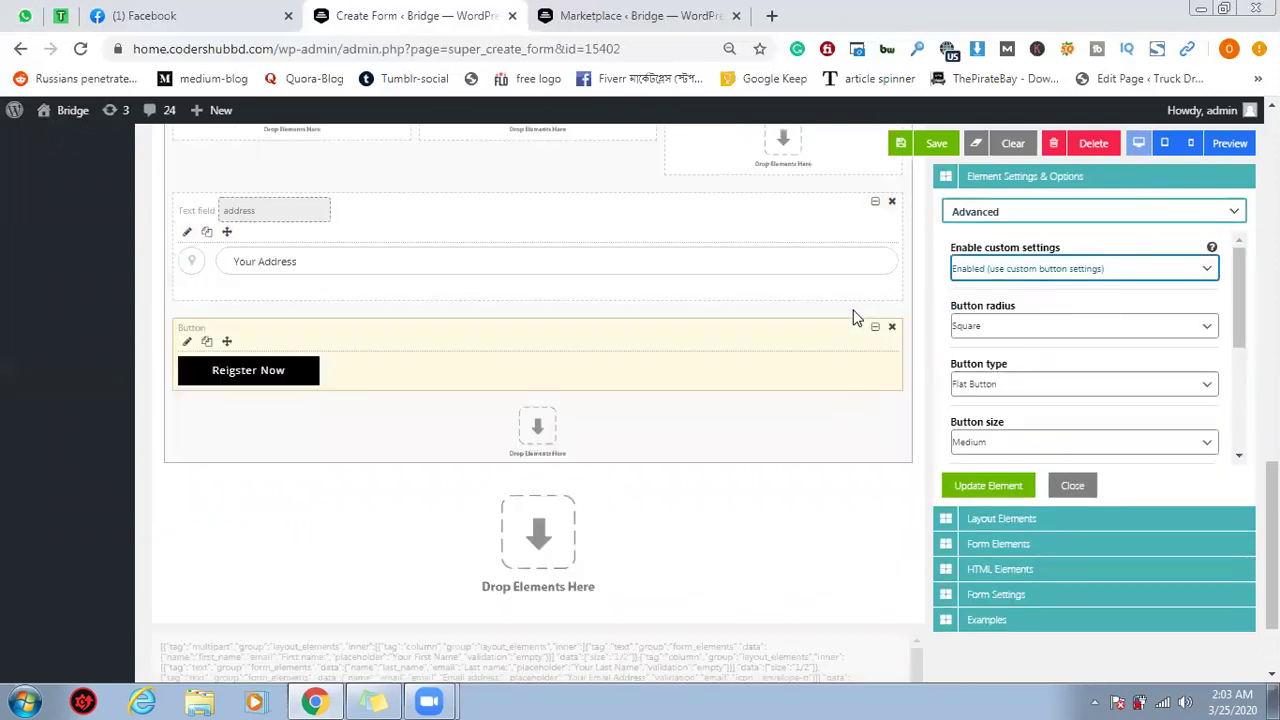
left_click(1043, 330)
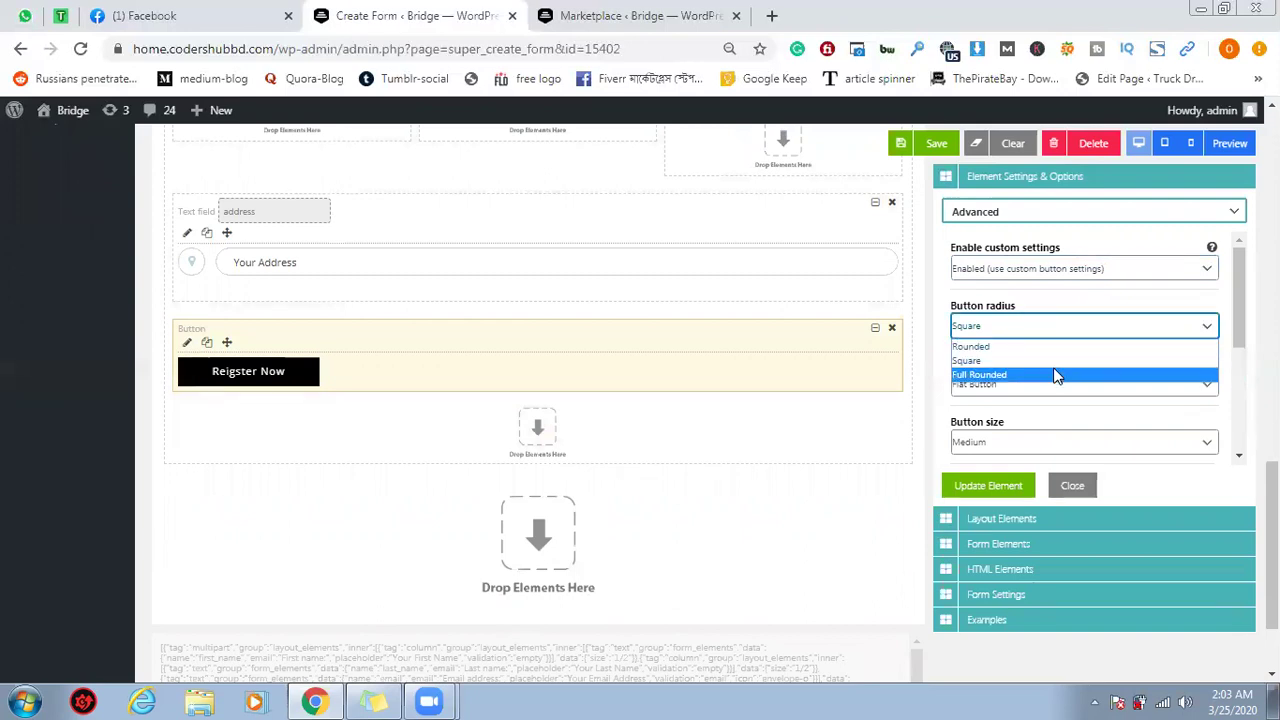
left_click(1055, 375)
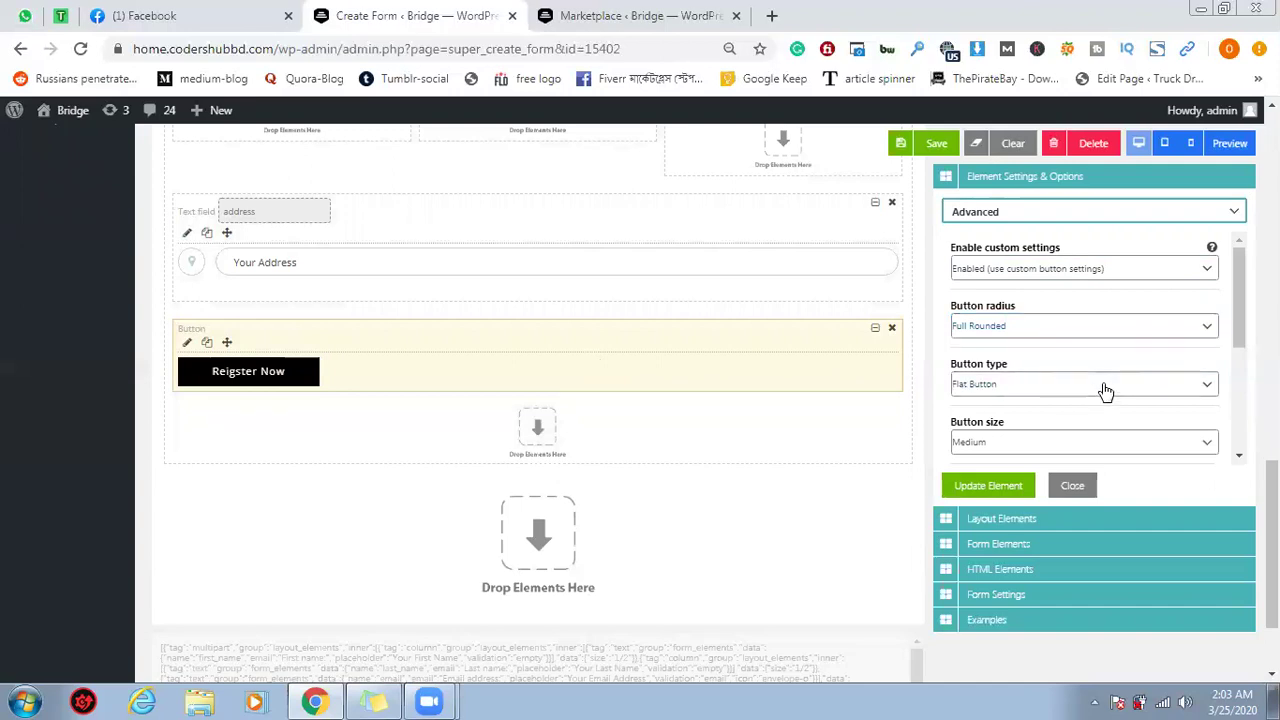
Set the Button's size to Medium, position to Align Center and width to Fullwidth, and update the element
scroll(1104, 400, "down", 1)
left_click(1057, 349)
left_click(1063, 404)
scroll(1061, 380, "down", 1)
left_click(1062, 316)
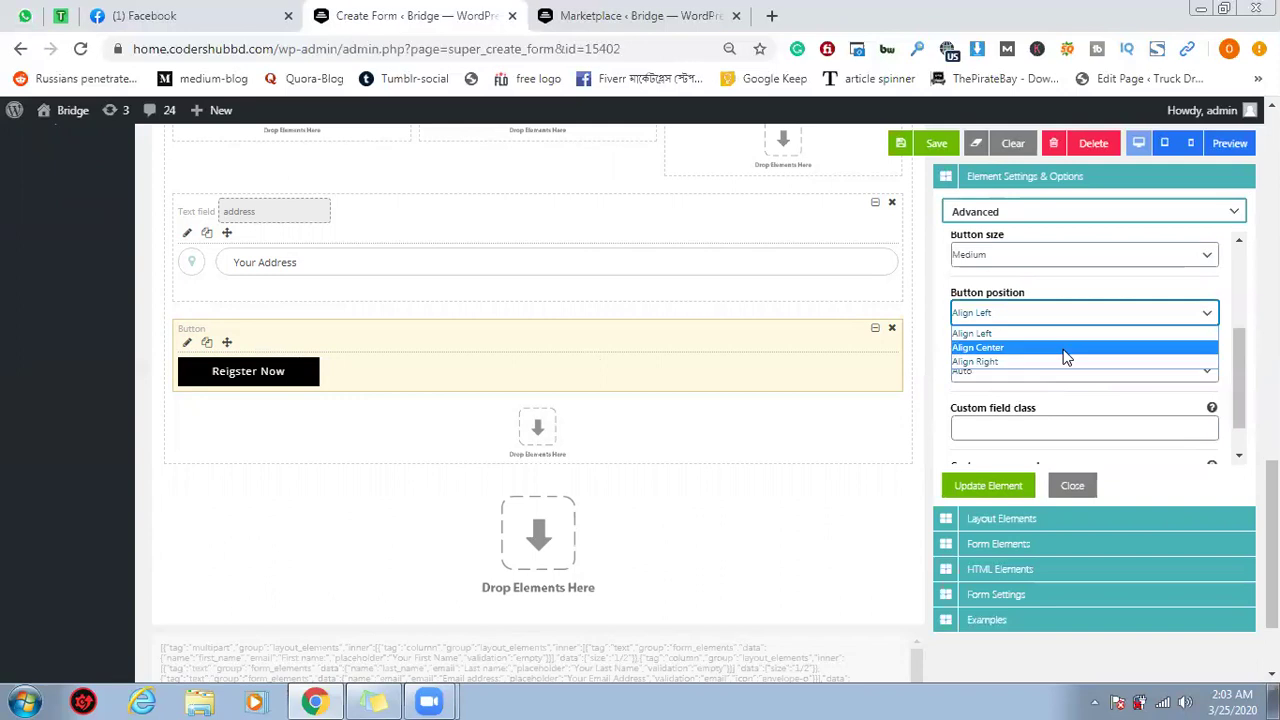
scroll(1074, 388, "down", 1)
left_click(1066, 332)
left_click(1055, 358)
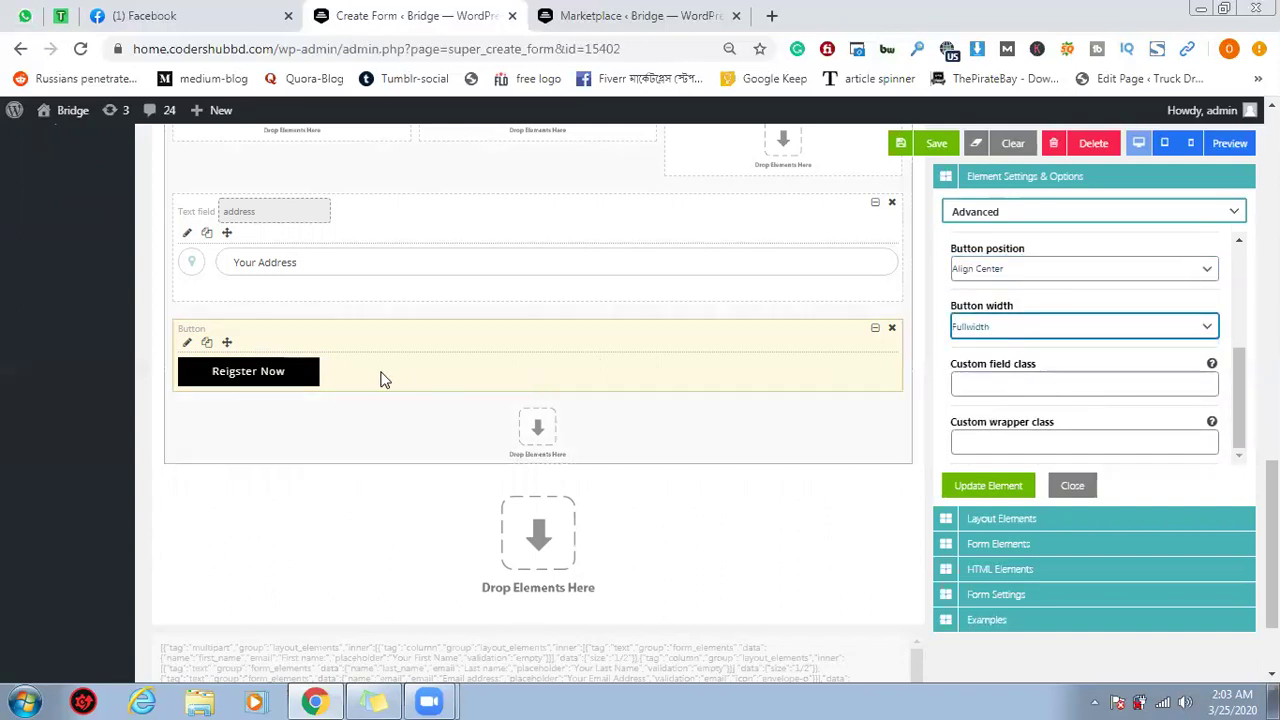
left_click(1002, 485)
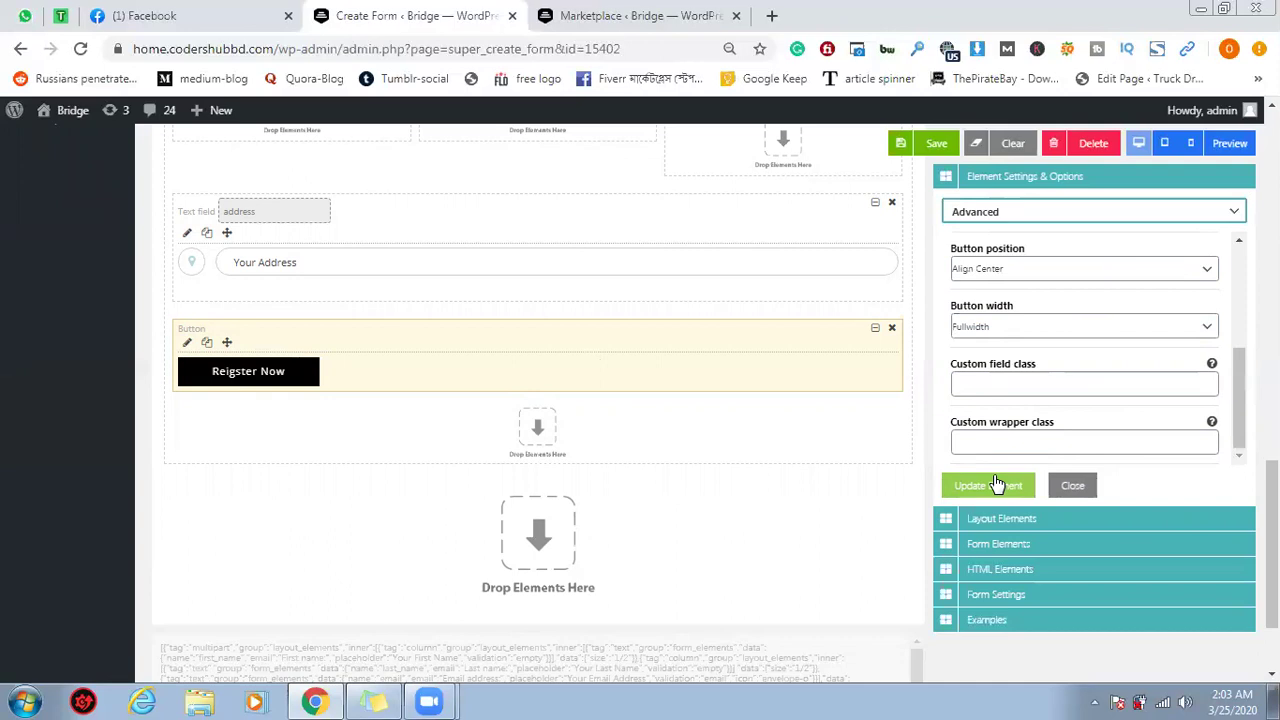
Open the live preview of the multi-step form and show its first step
scroll(800, 350, "up", 3)
scroll(789, 332, "up", 4)
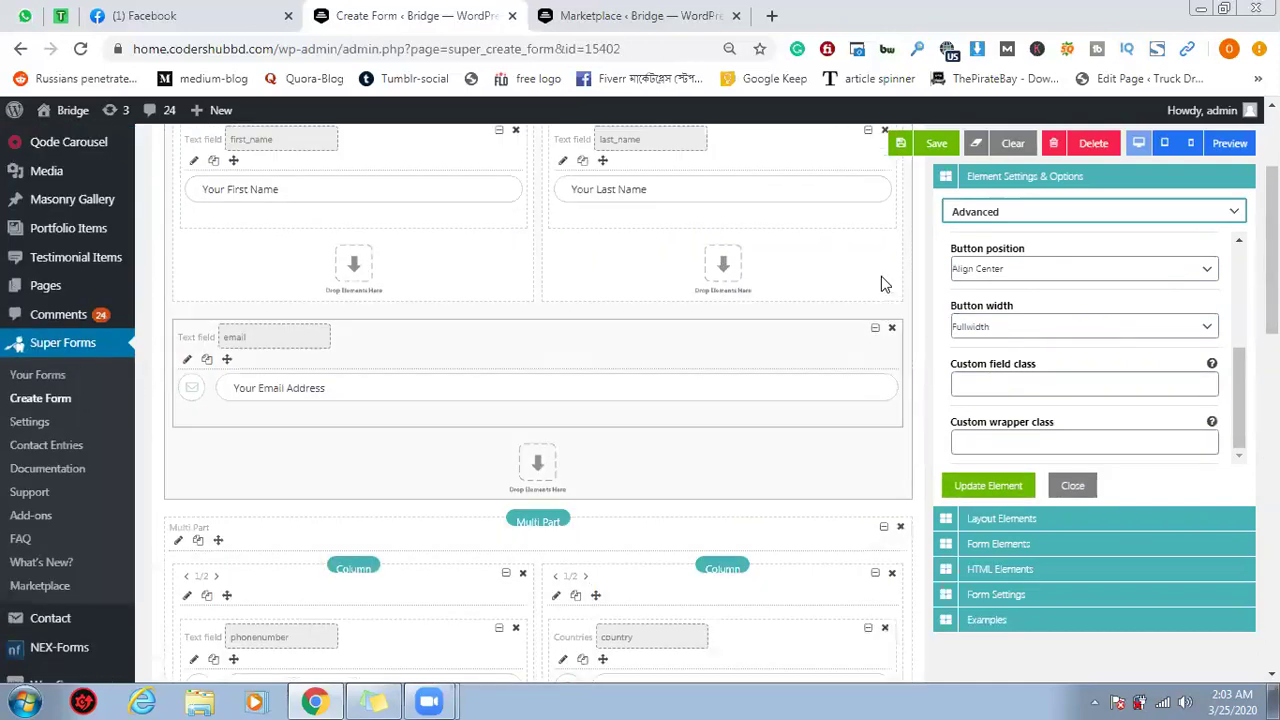
left_click(1236, 145)
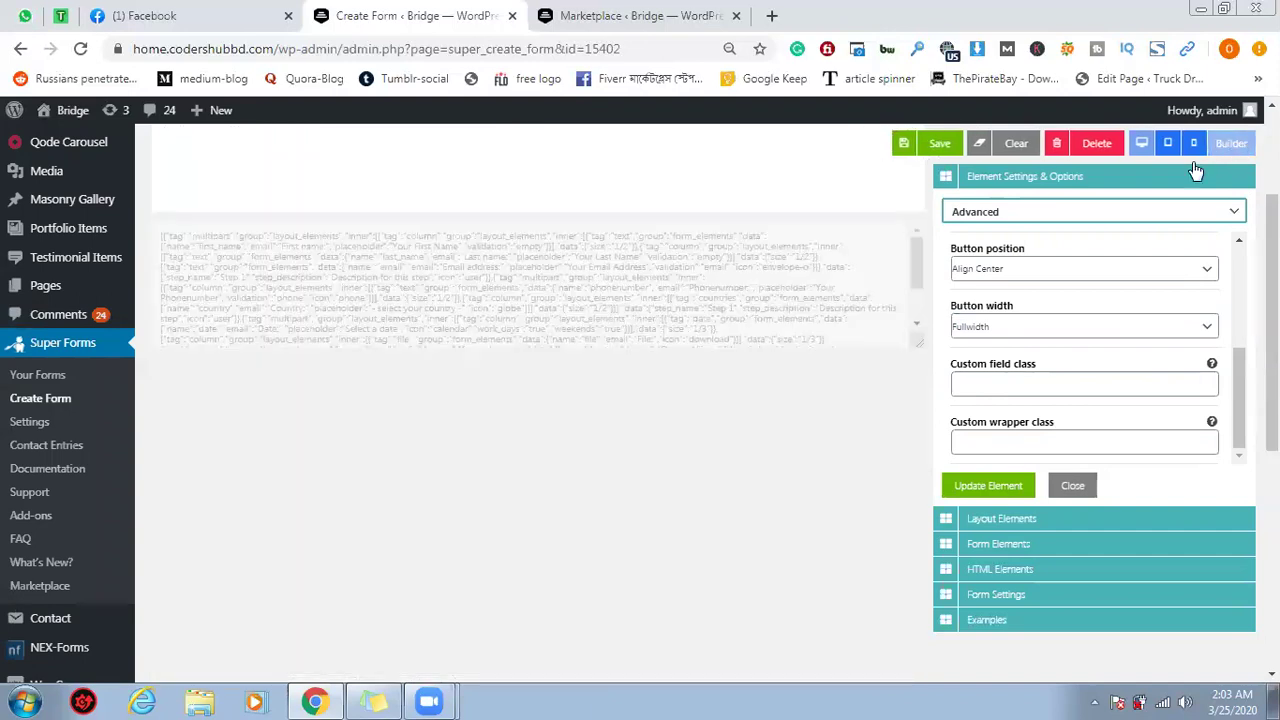
scroll(760, 330, "up", 3)
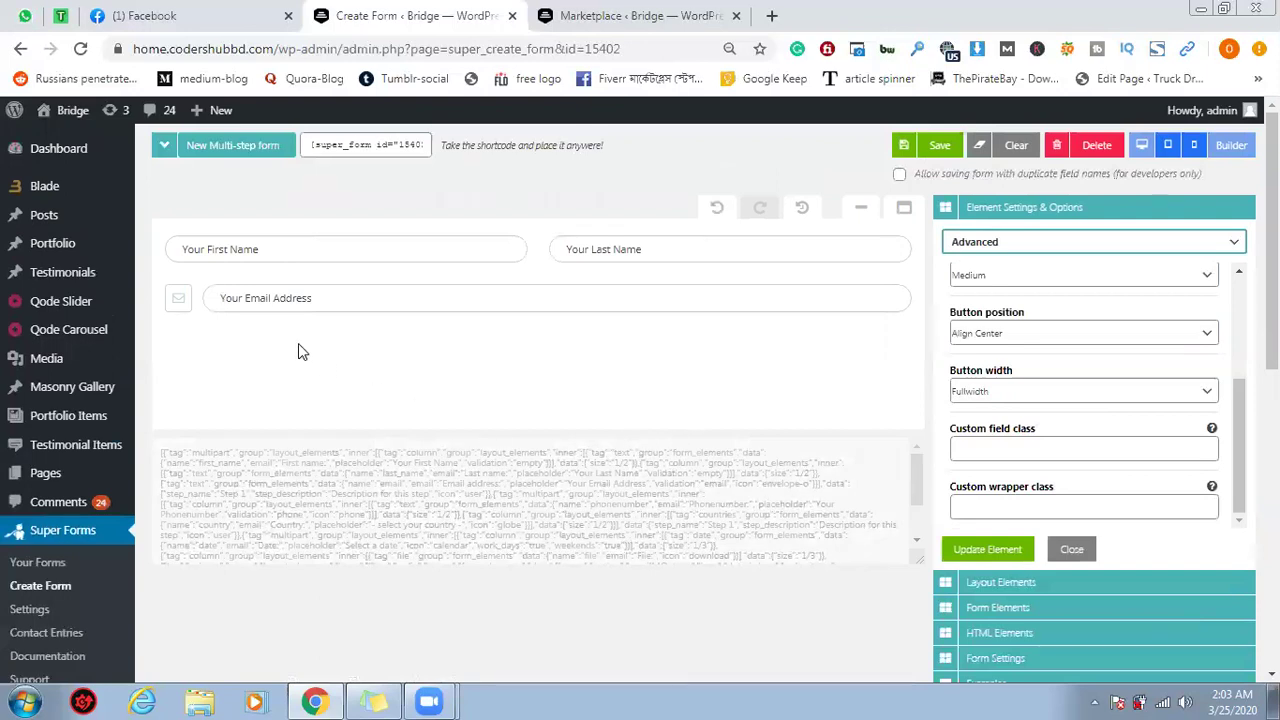
Fill in the first name, last name and email address in the previewed first step
left_click(555, 297)
left_click(384, 249)
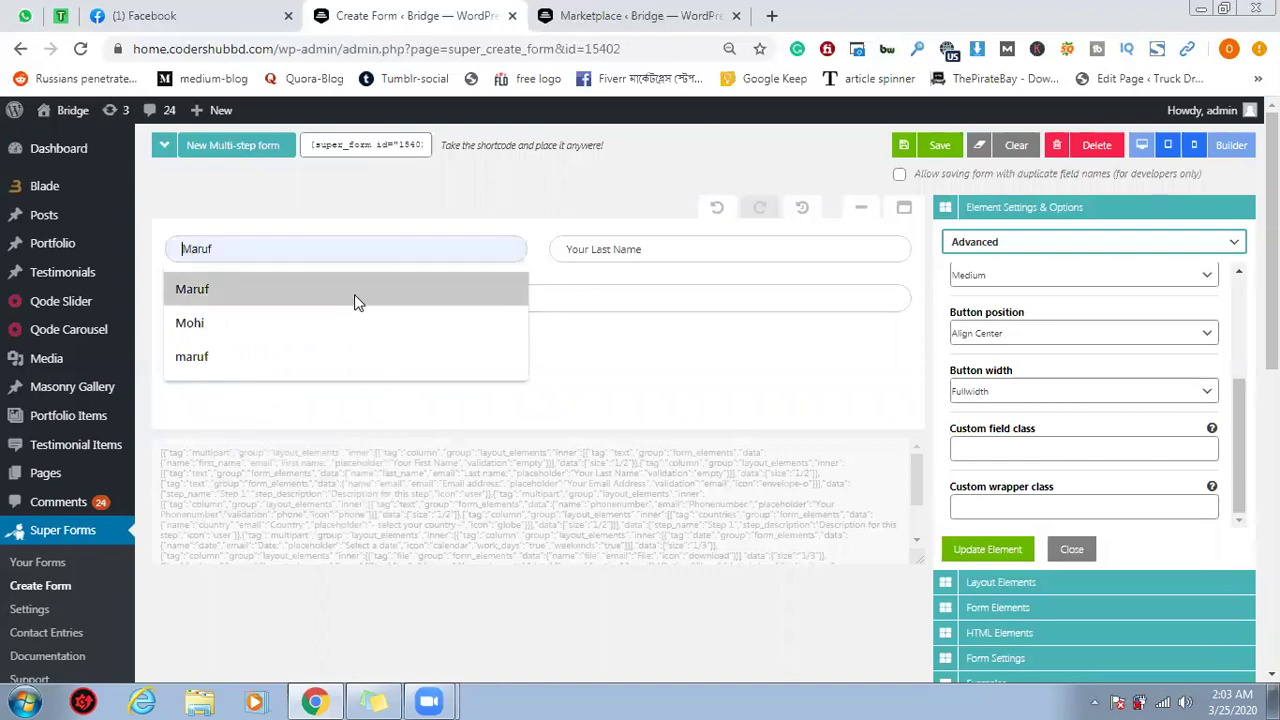
left_click(354, 294)
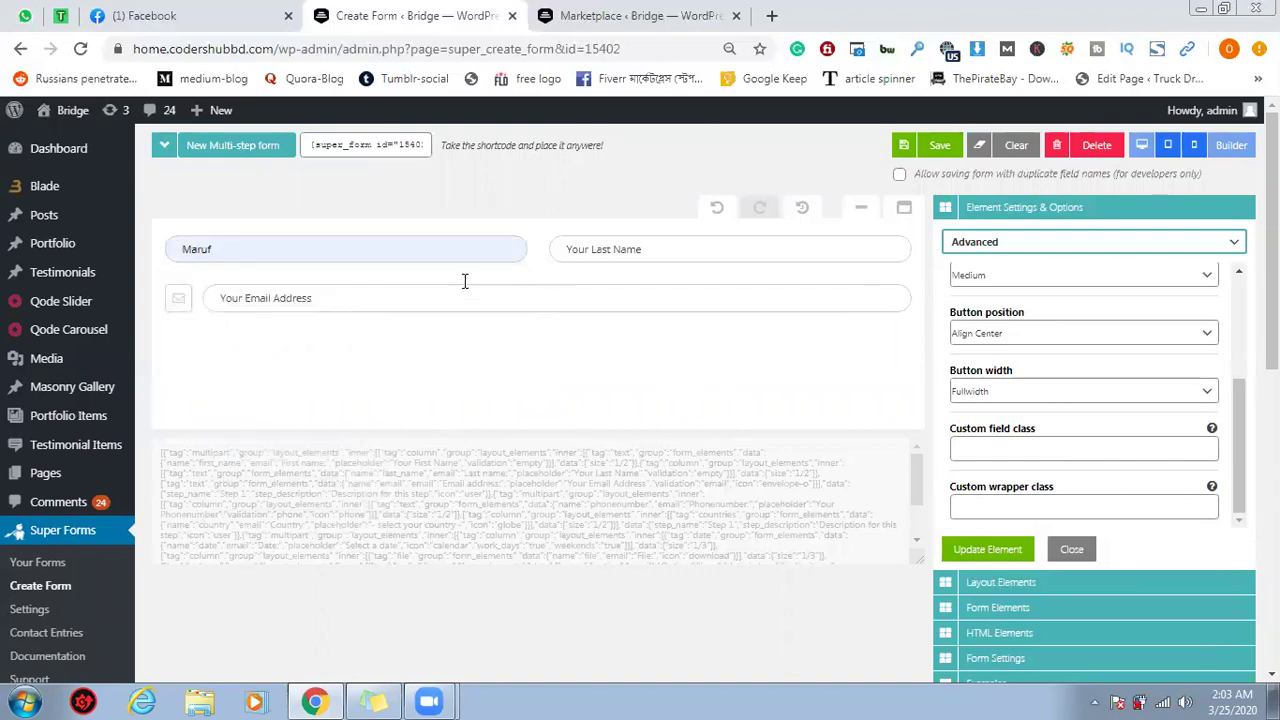
left_click(661, 257)
left_click(623, 293)
left_click(514, 297)
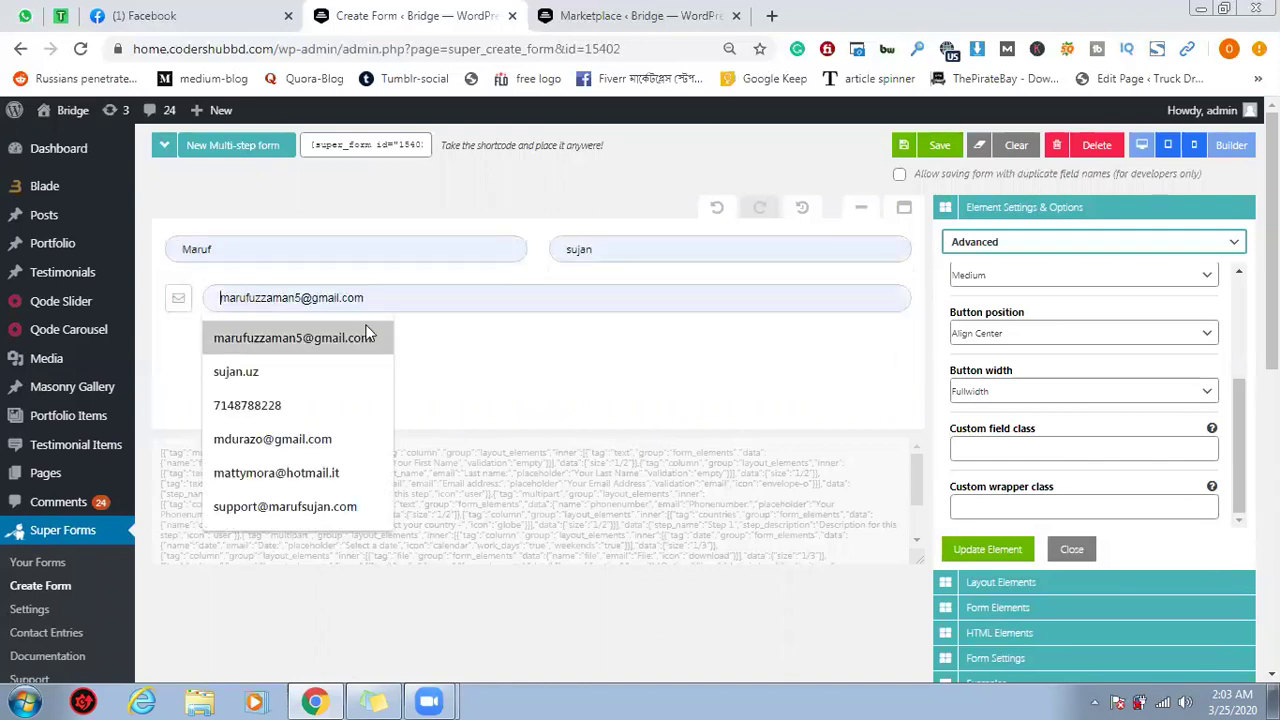
left_click(465, 336)
Update the Button element and close its settings
scroll(630, 334, "down", 2)
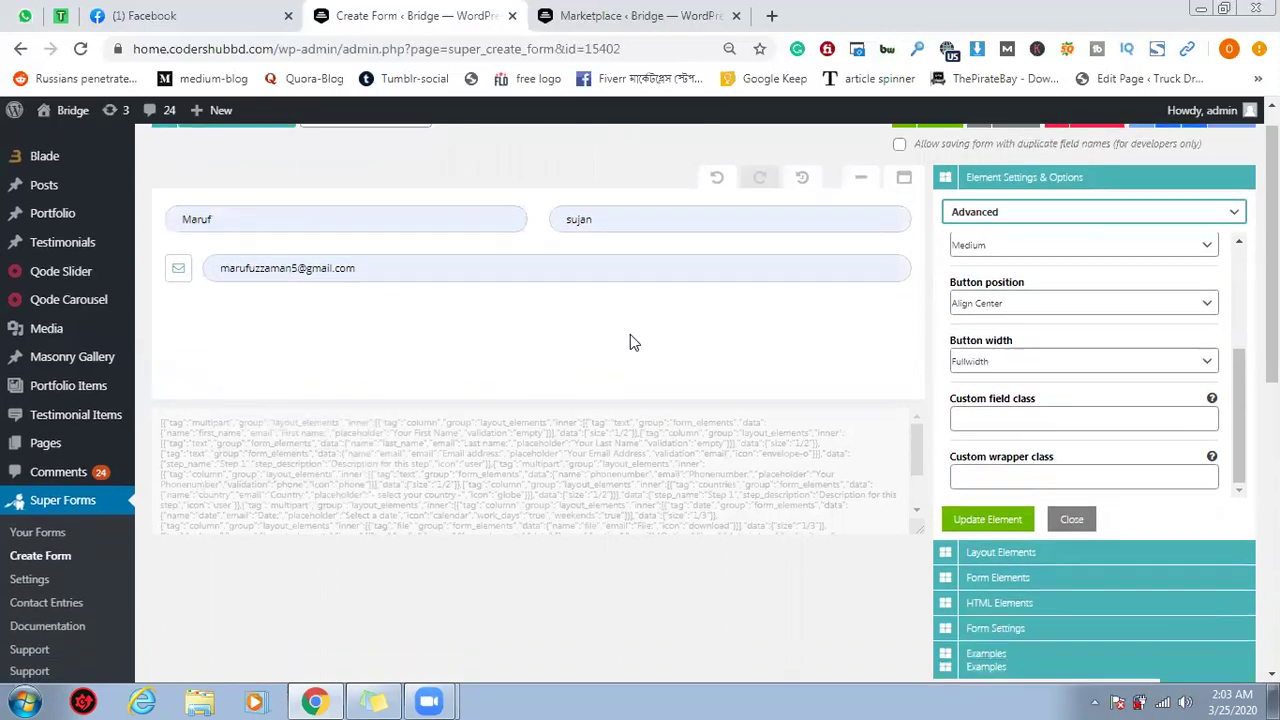
scroll(625, 310, "up", 2)
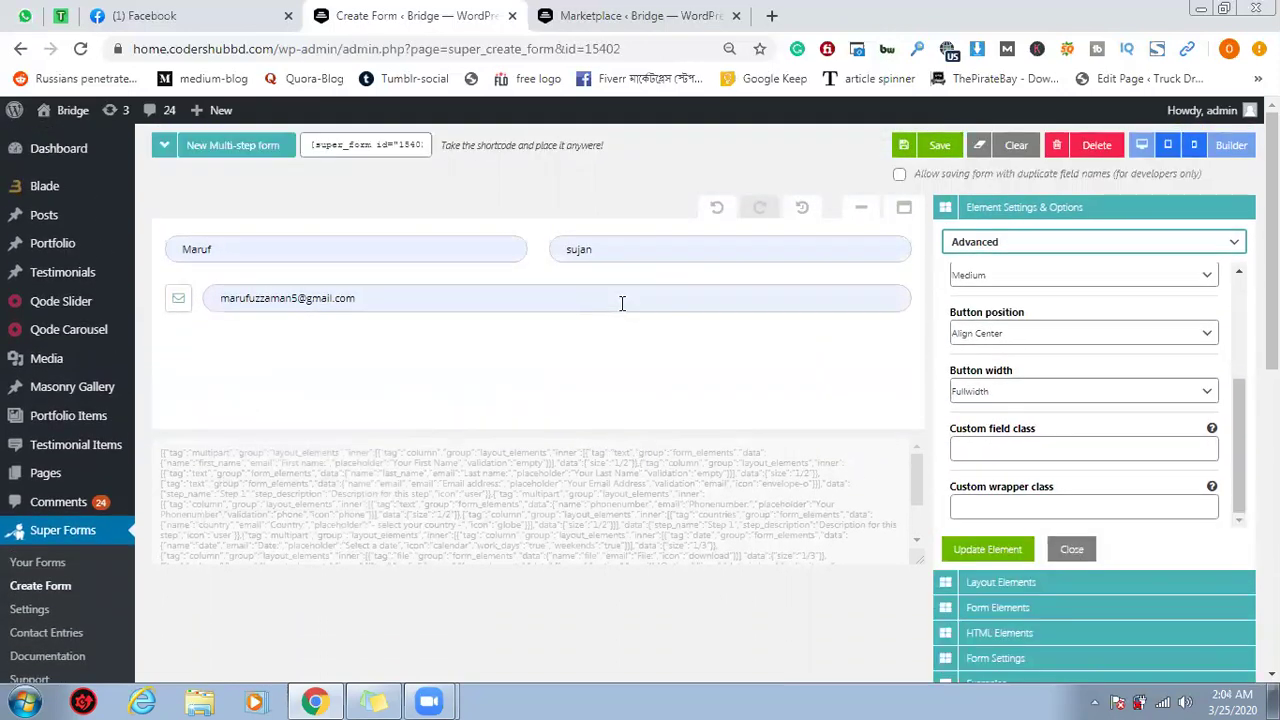
left_click(988, 549)
left_click(1073, 550)
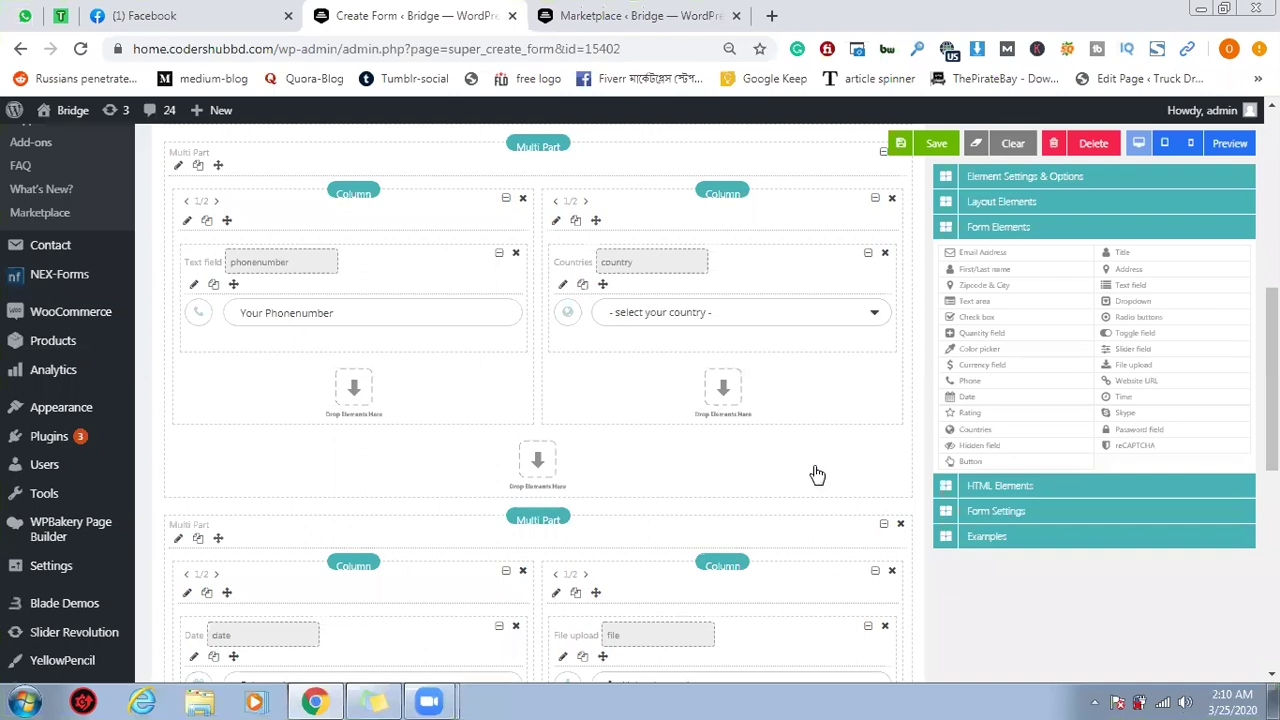
Examine the three Multi Part steps, their columns and fields, and the submit button in the form builder
scroll(615, 415, "down", 8)
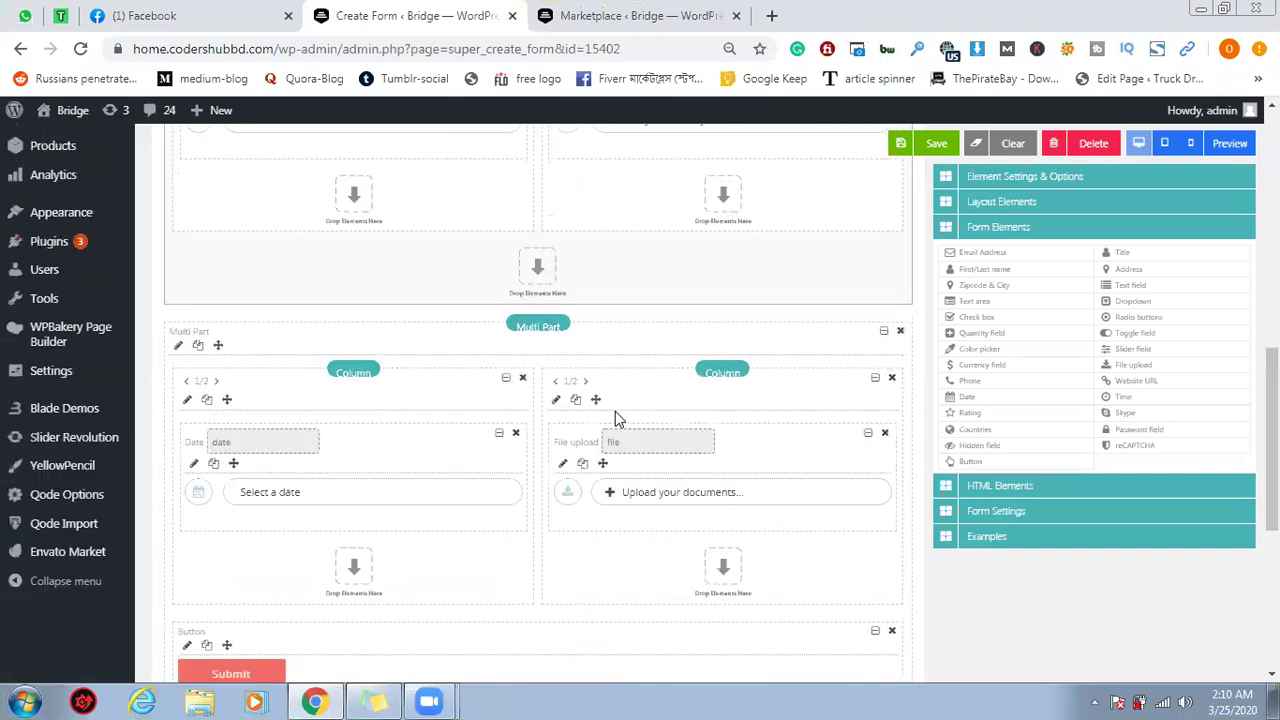
scroll(446, 400, "up", 4)
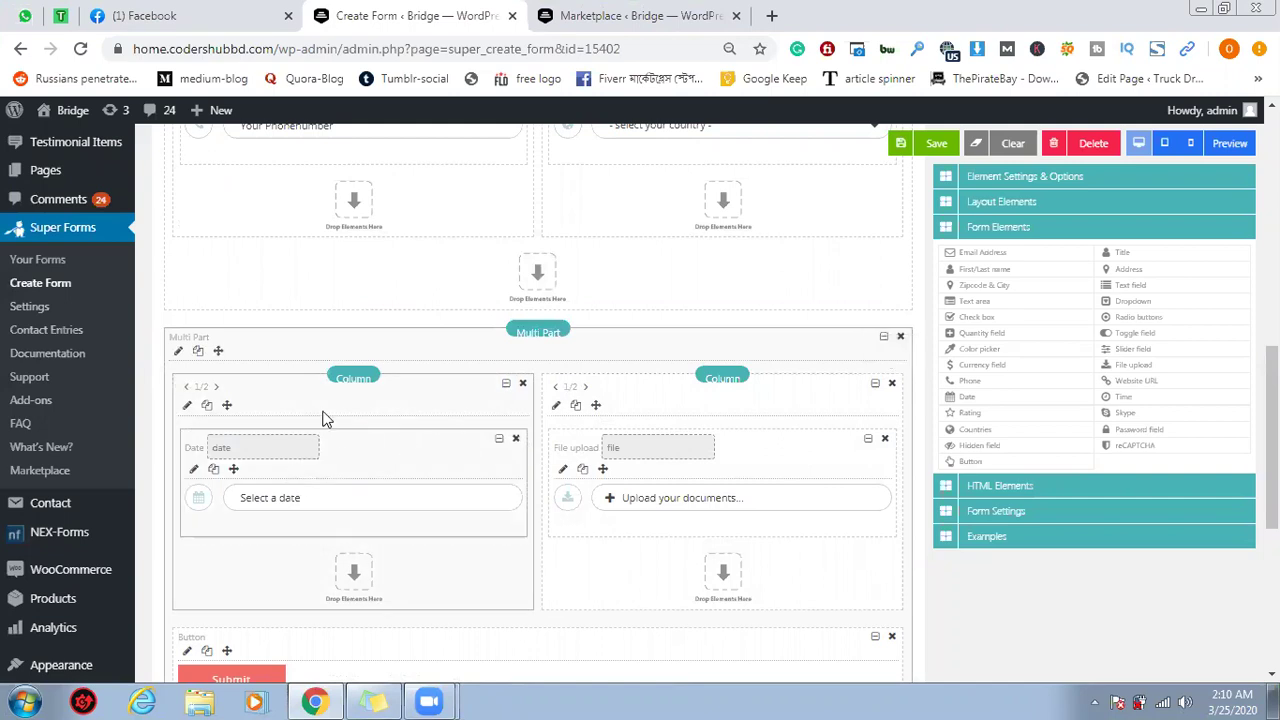
scroll(669, 434, "up", 5)
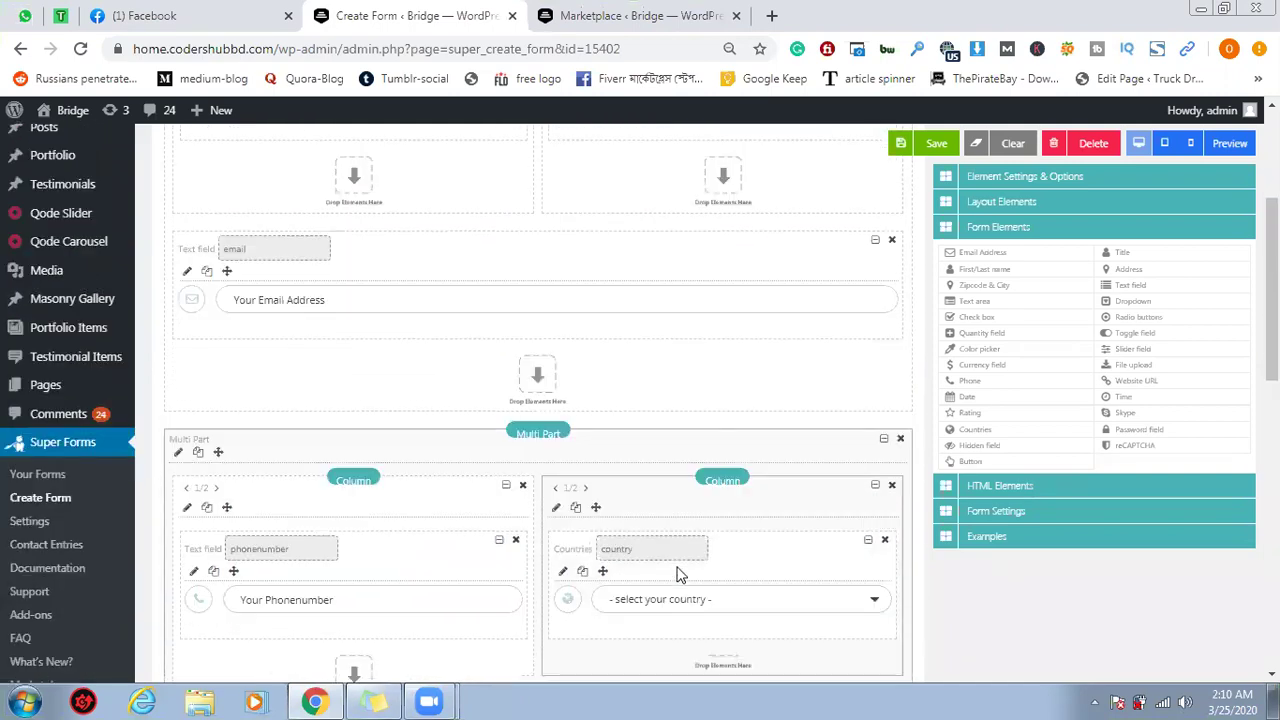
scroll(677, 573, "down", 2)
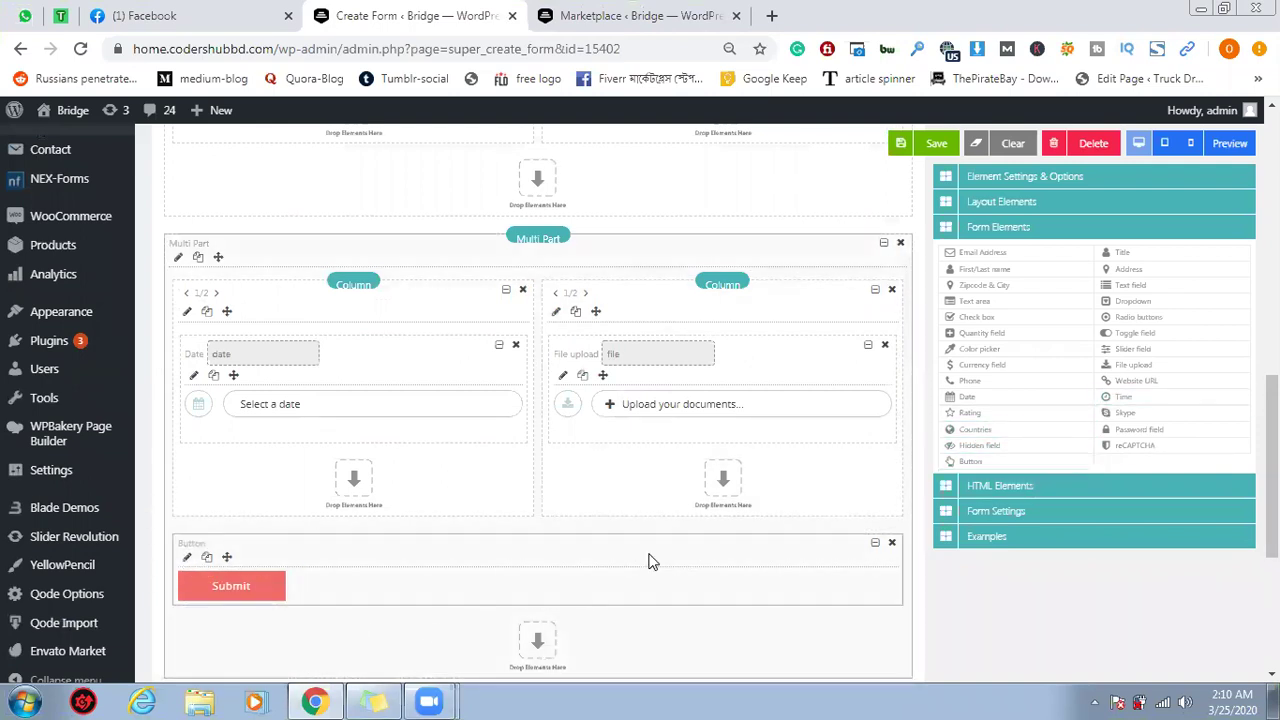
scroll(688, 553, "up", 10)
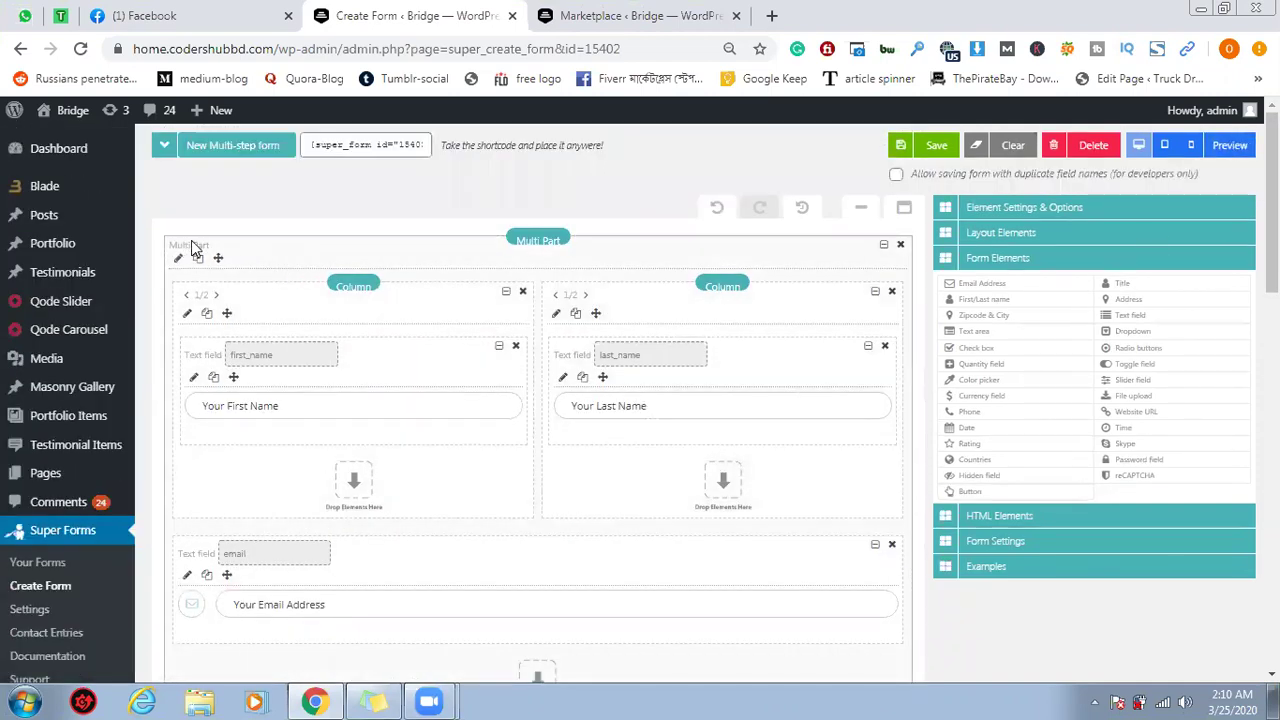
scroll(228, 445, "down", 1)
scroll(240, 470, "down", 2)
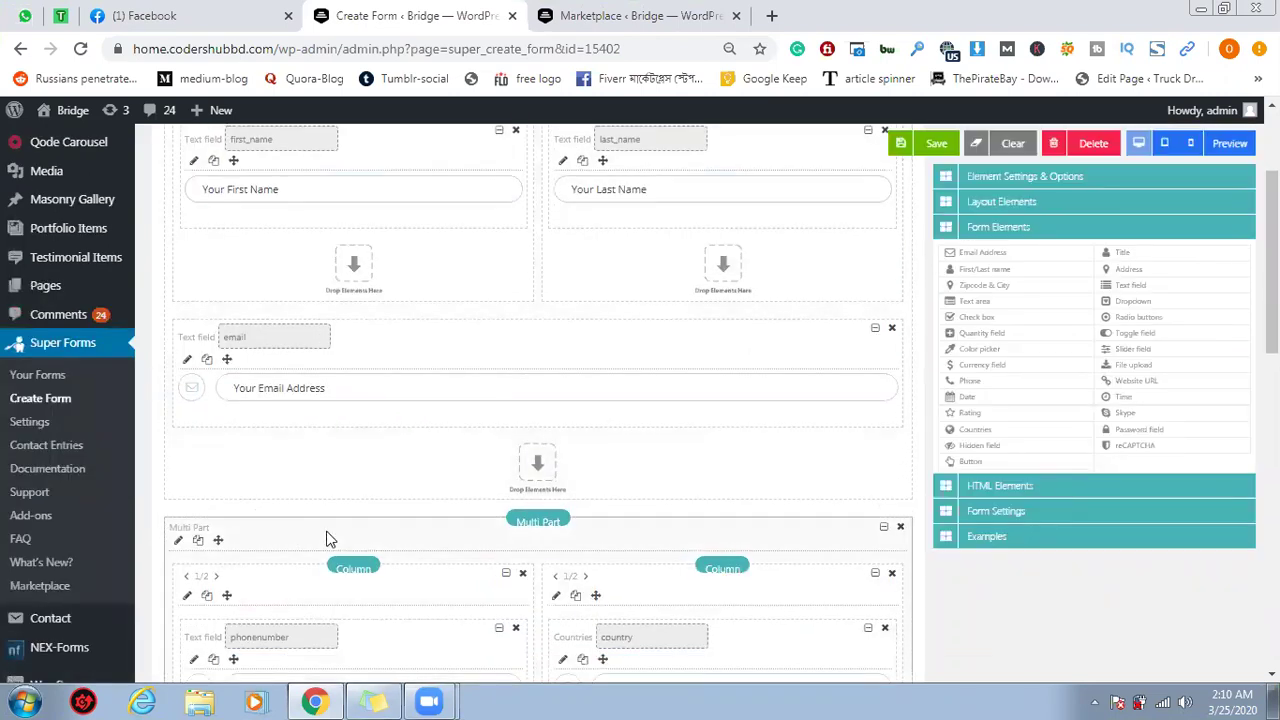
scroll(300, 500, "down", 2)
scroll(980, 409, "down", 4)
scroll(1000, 350, "up", 3)
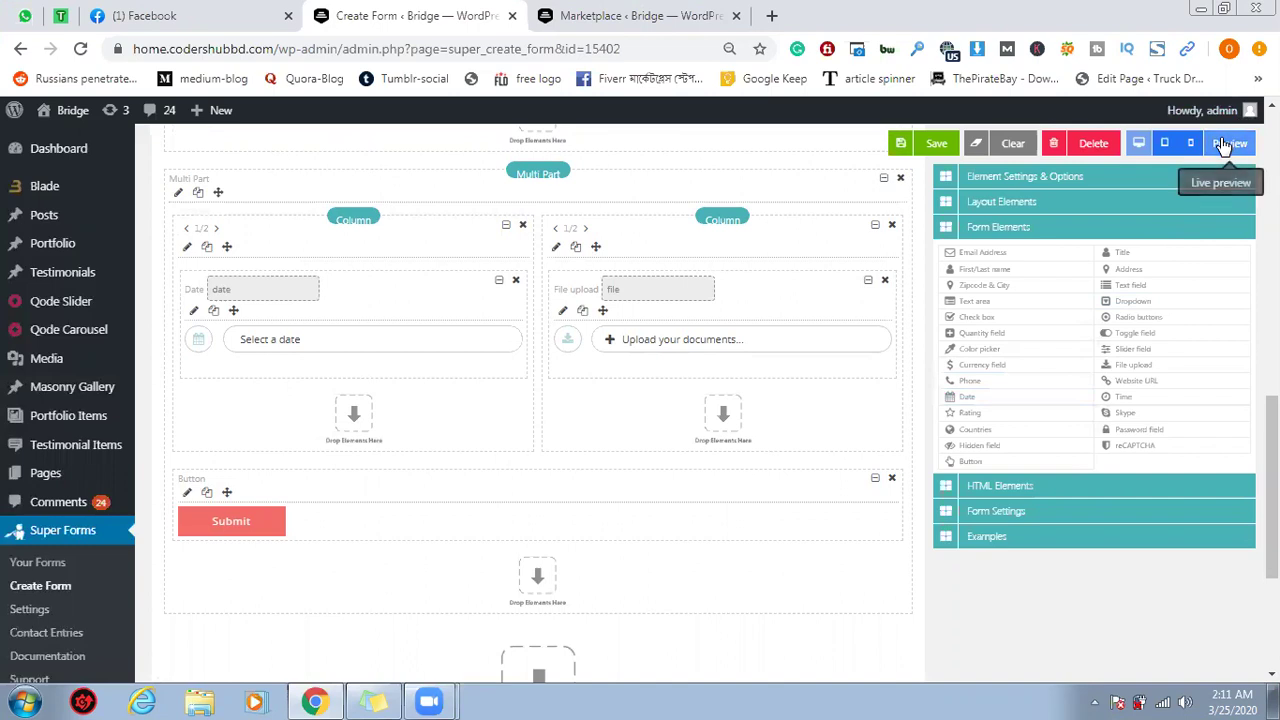
Preview the saved form and advance through its steps to the third one
left_click(1223, 145)
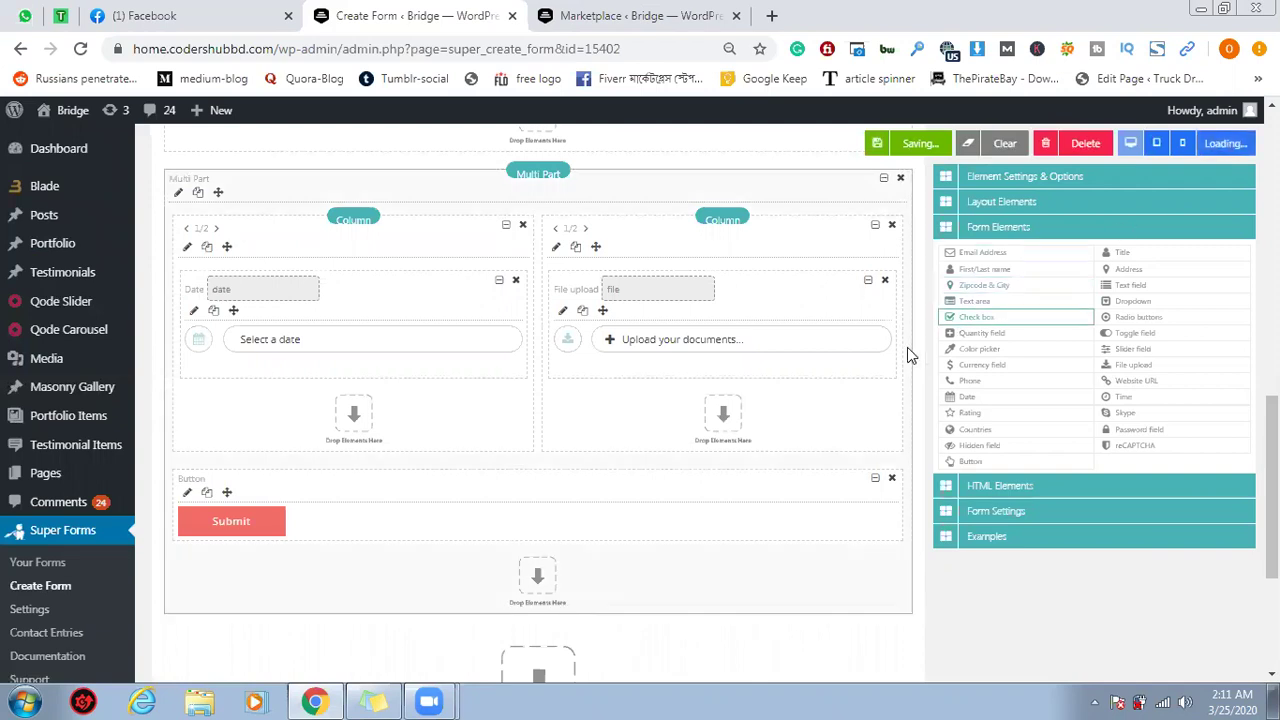
scroll(907, 347, "up", 5)
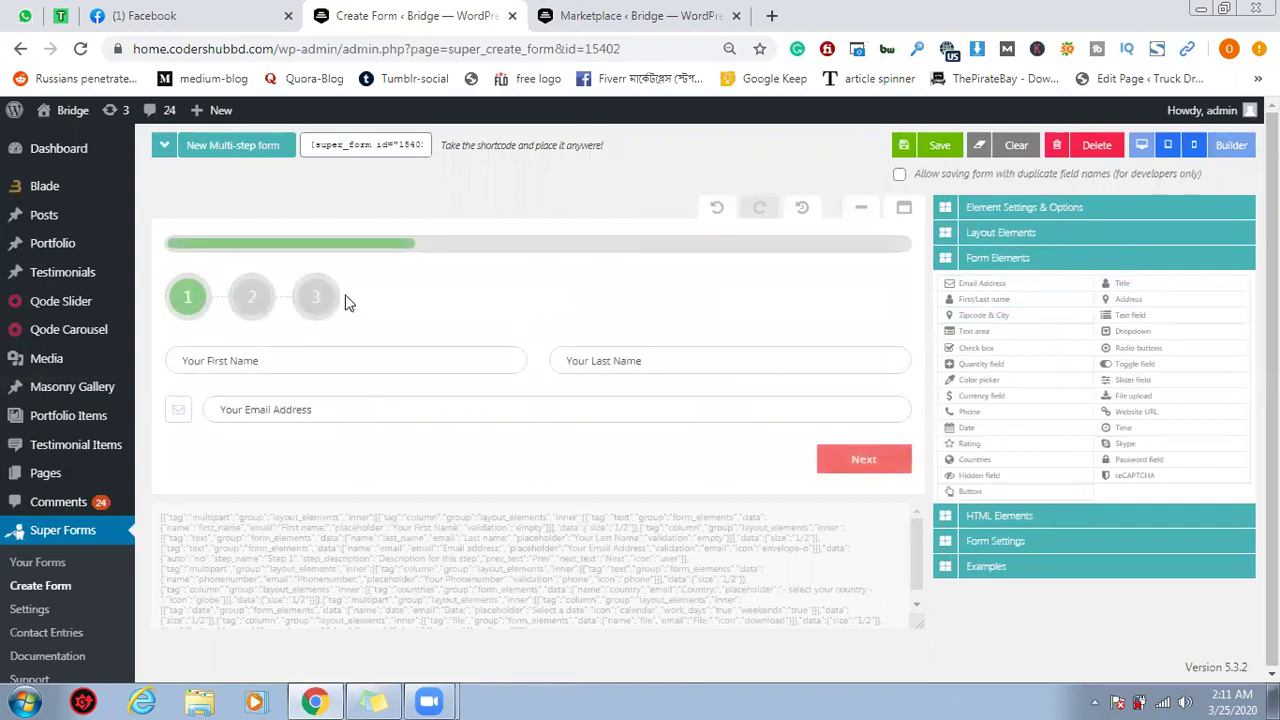
left_click(848, 458)
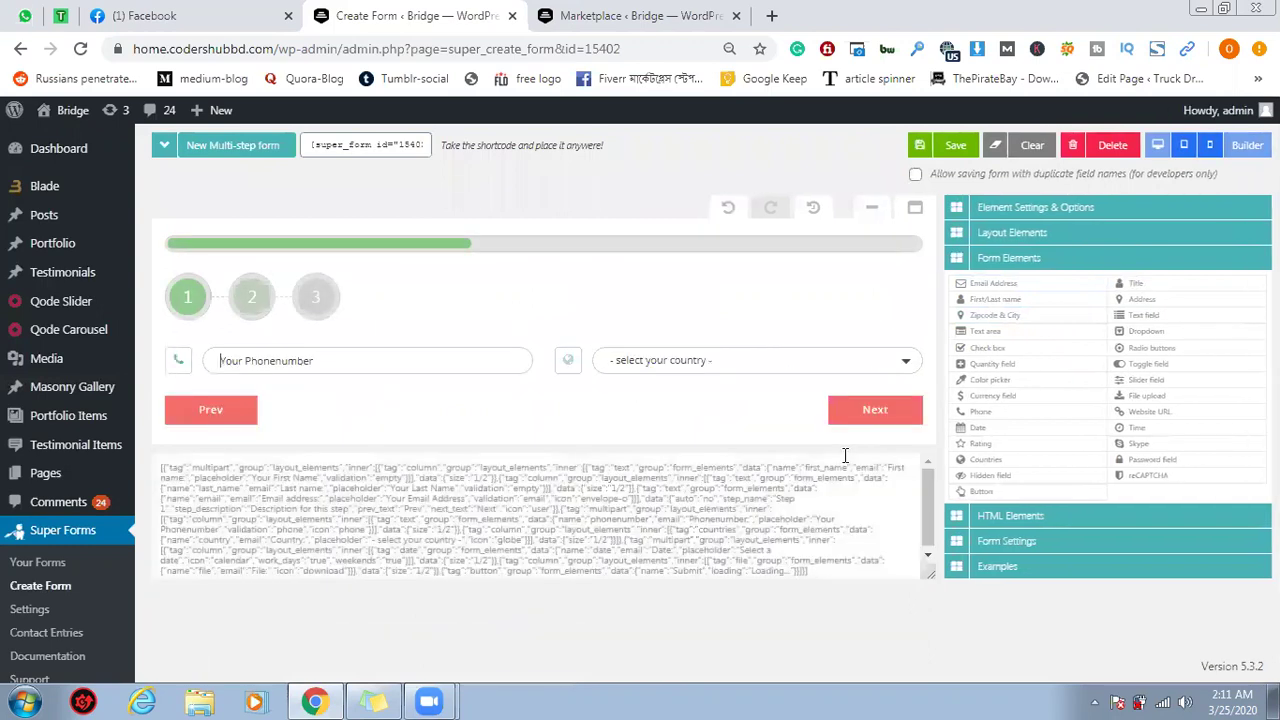
left_click(851, 413)
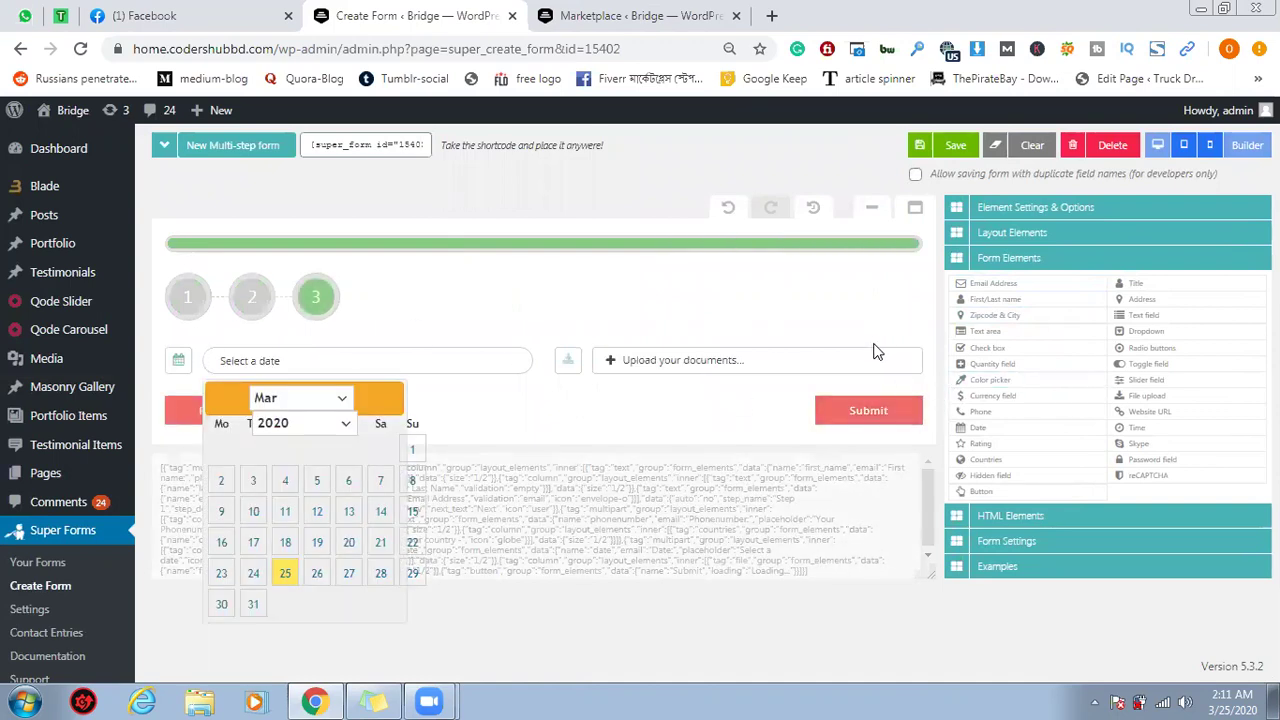
Save the multi-step form and copy its shortcode
left_click(950, 145)
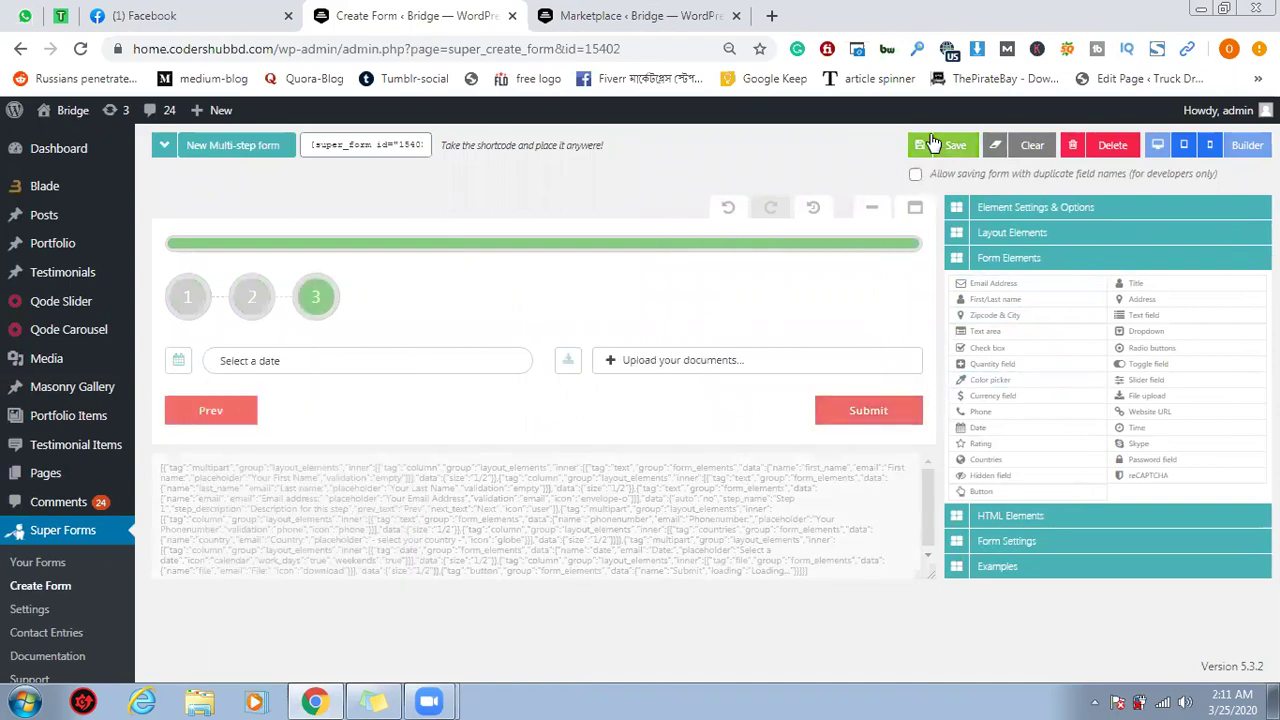
left_click(363, 146)
right_click(363, 146)
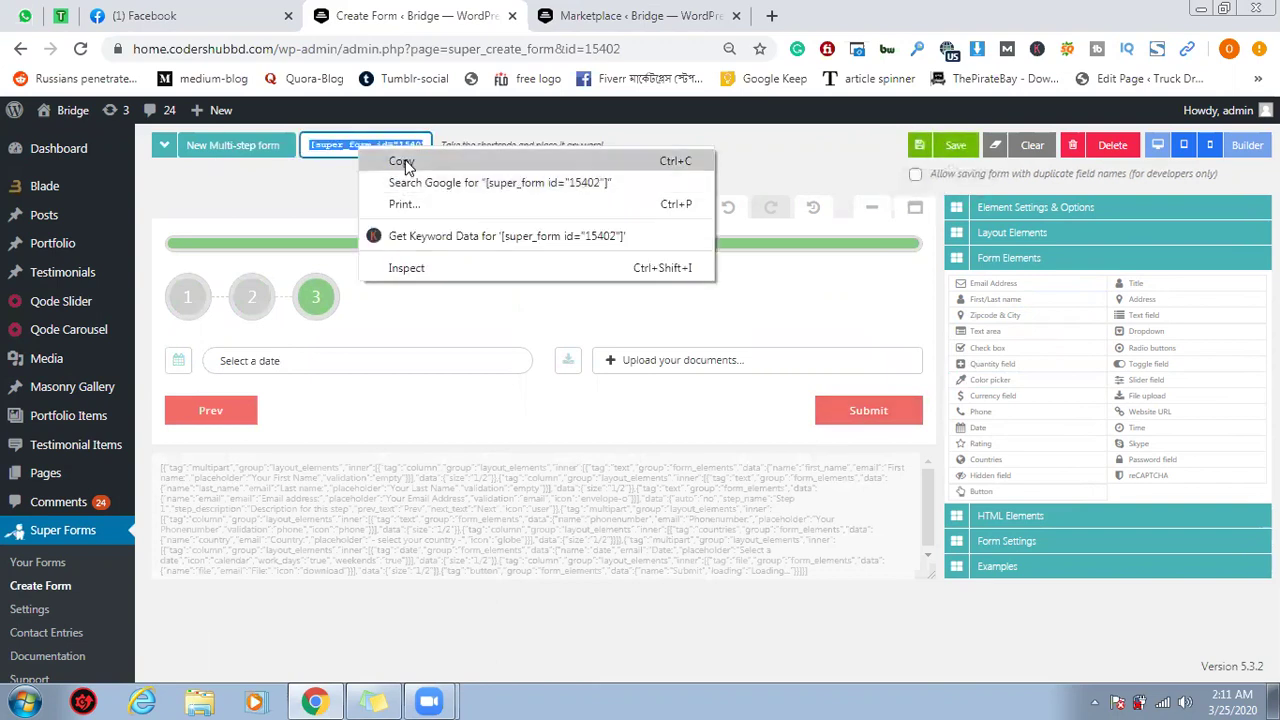
left_click(400, 162)
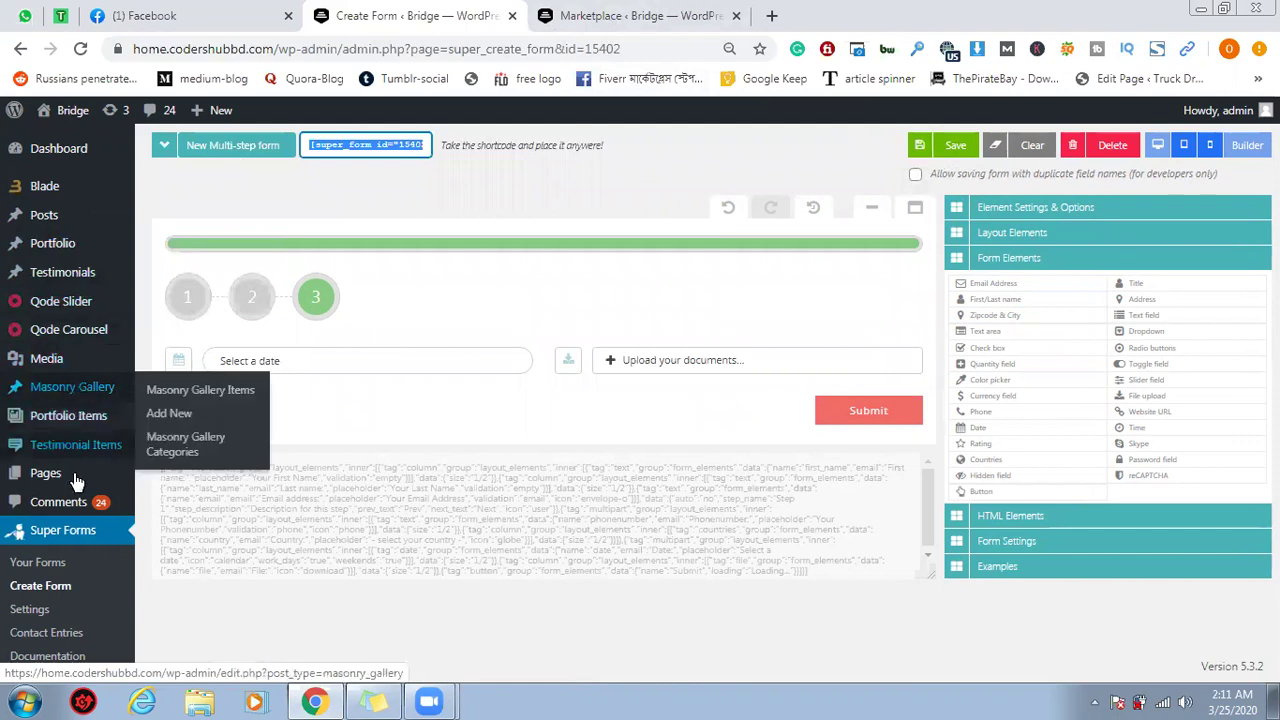
Find the "About me" page in the site's page list and open it for editing
left_click(169, 476)
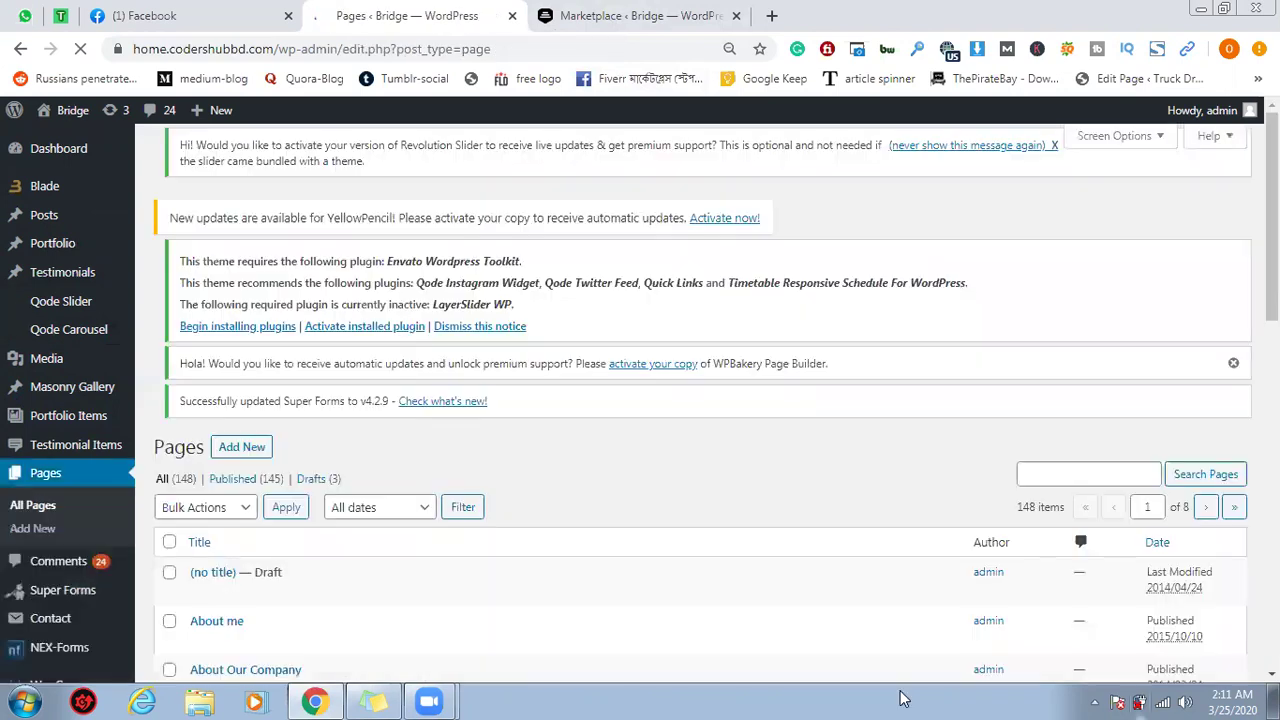
scroll(281, 420, "down", 5)
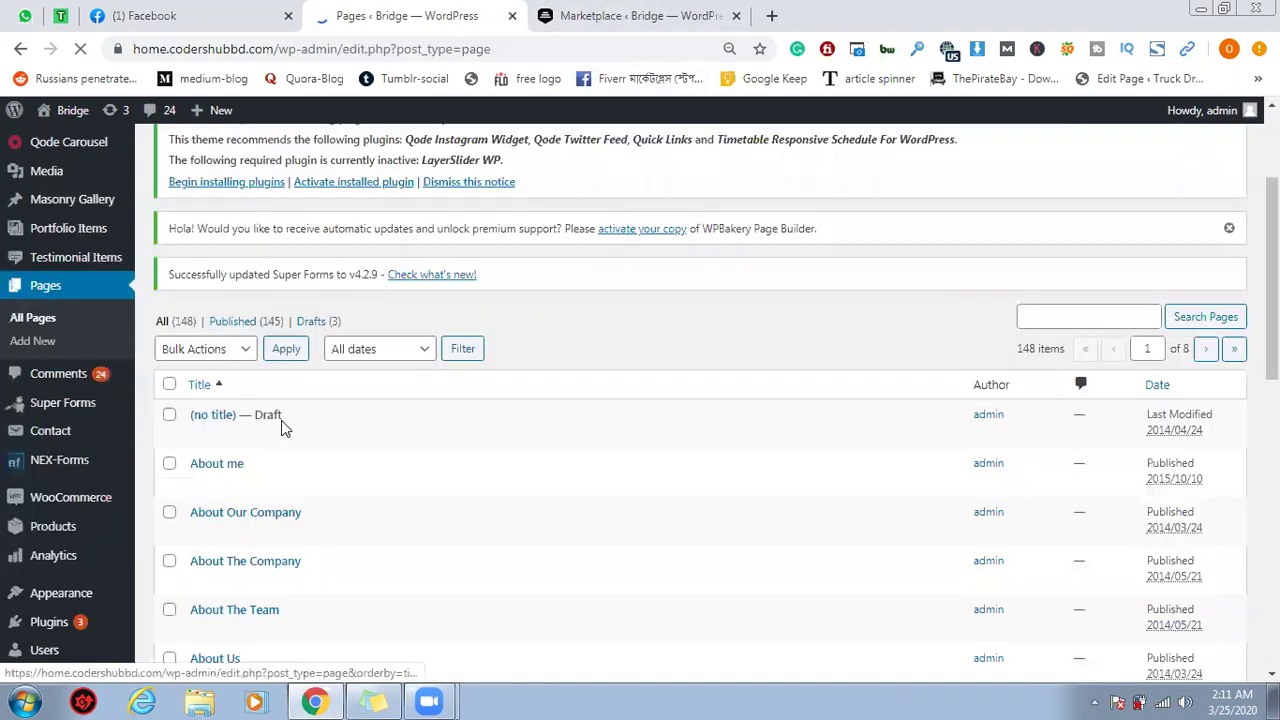
scroll(281, 405, "down", 5)
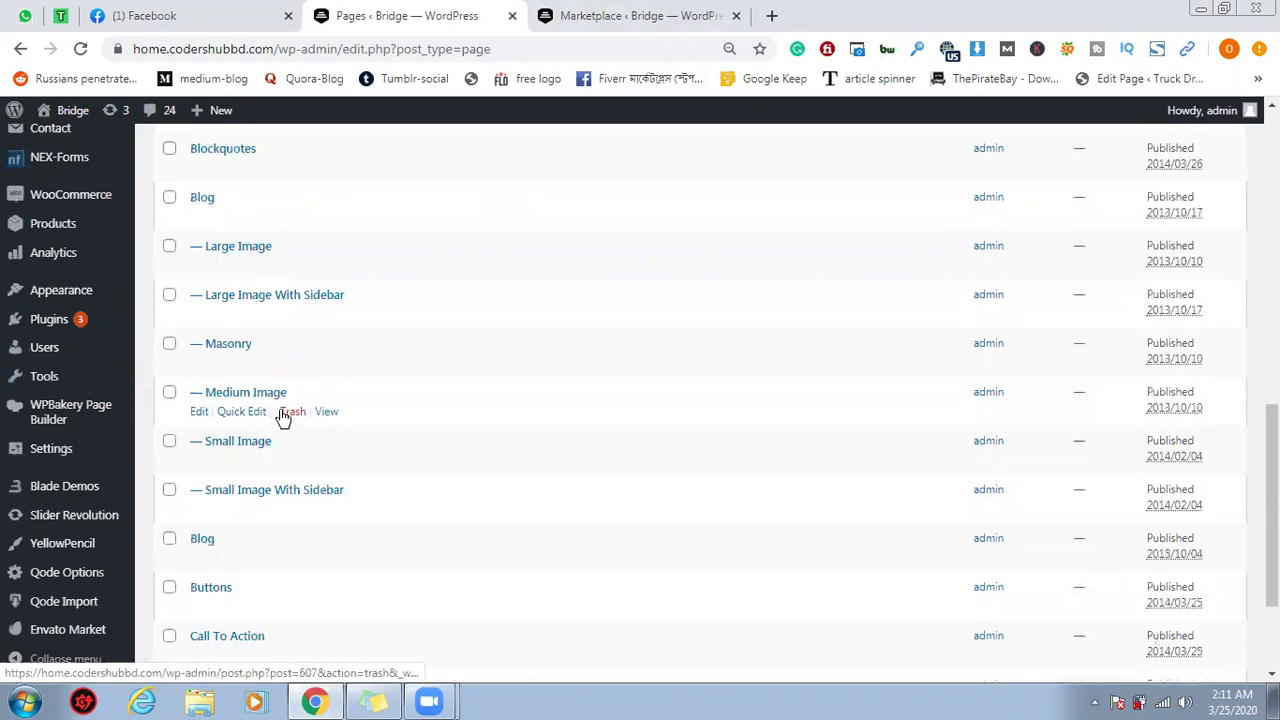
scroll(281, 410, "up", 10)
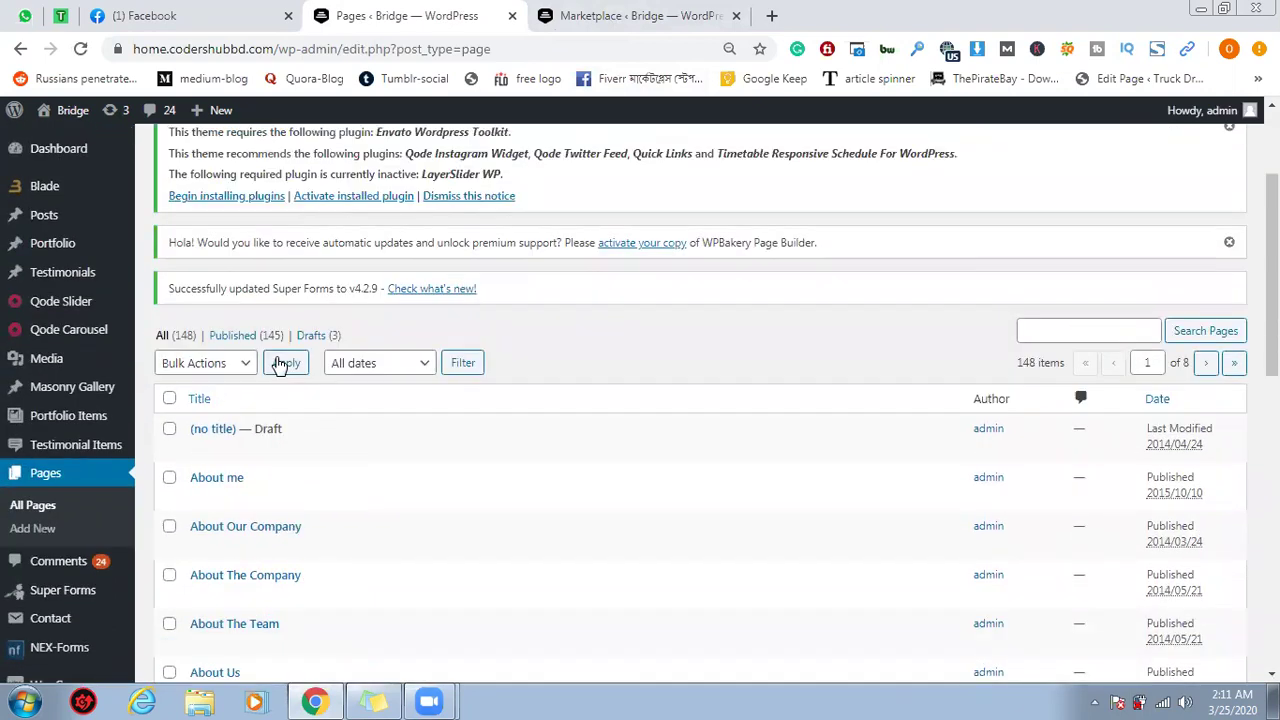
scroll(225, 470, "down", 1)
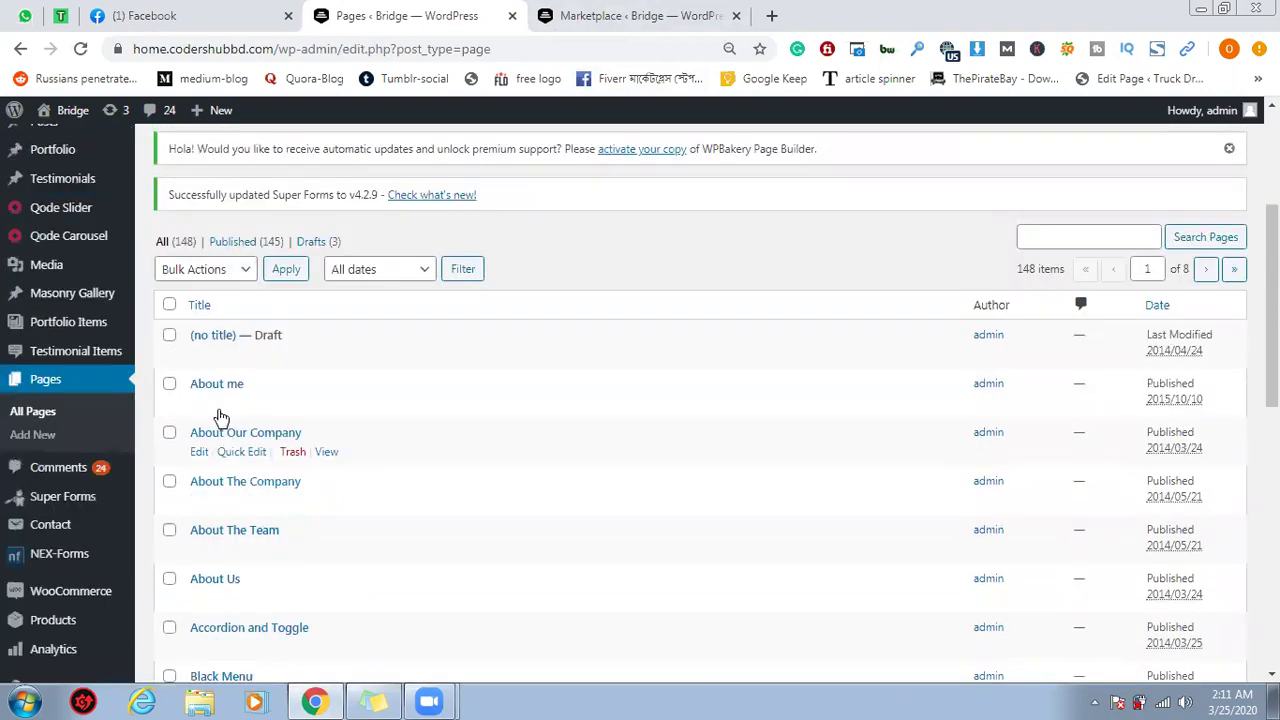
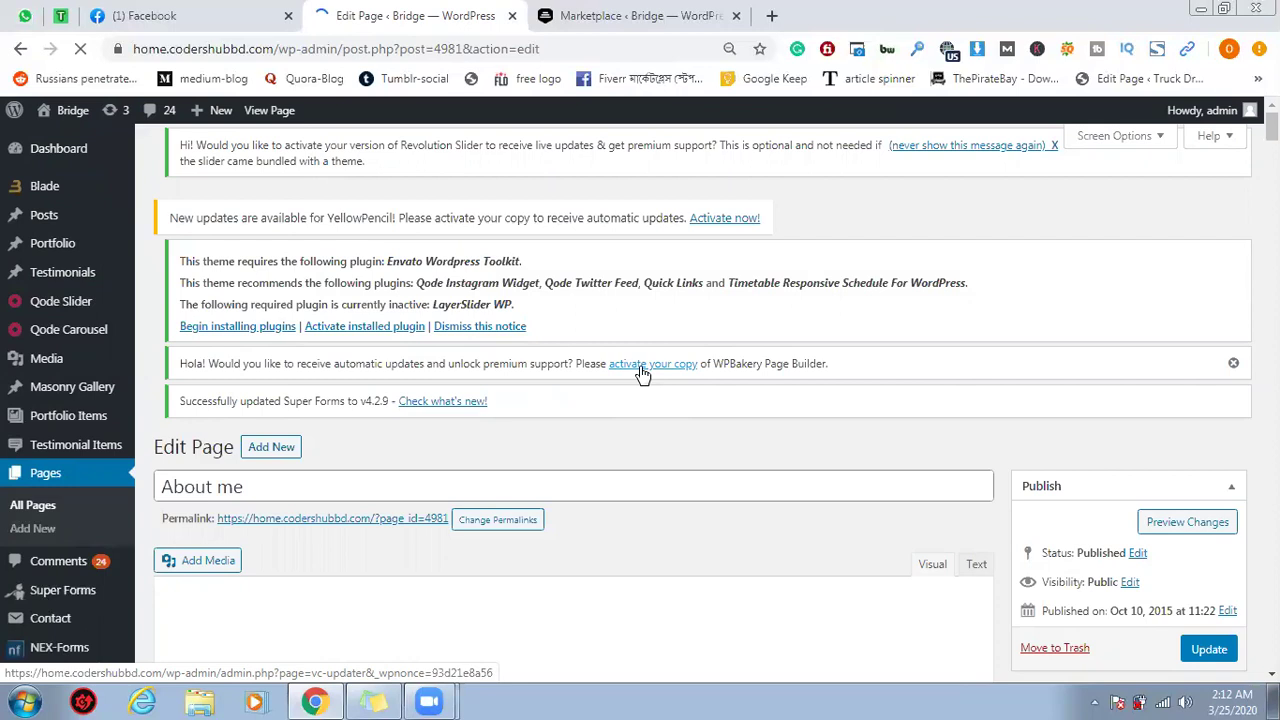
Add an inner row below the "Check out my latest project" Button element and split it into three equal columns
scroll(560, 389, "down", 3)
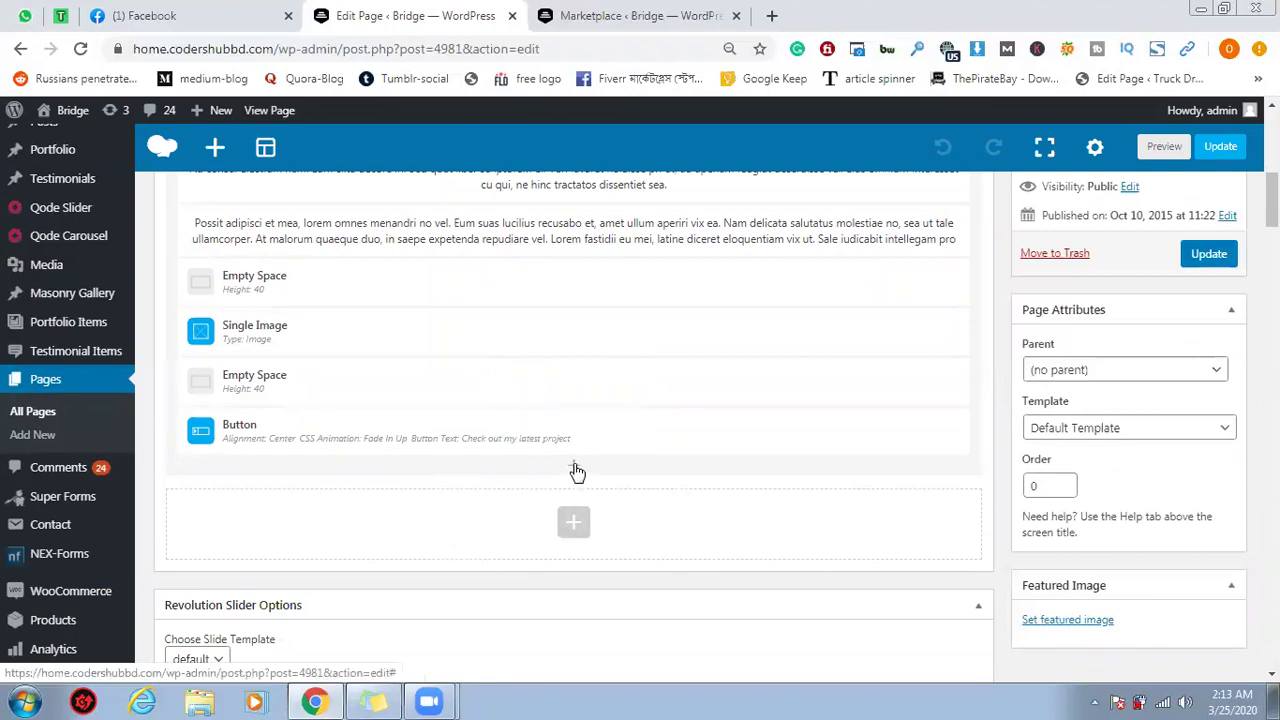
left_click(577, 471)
left_click(343, 297)
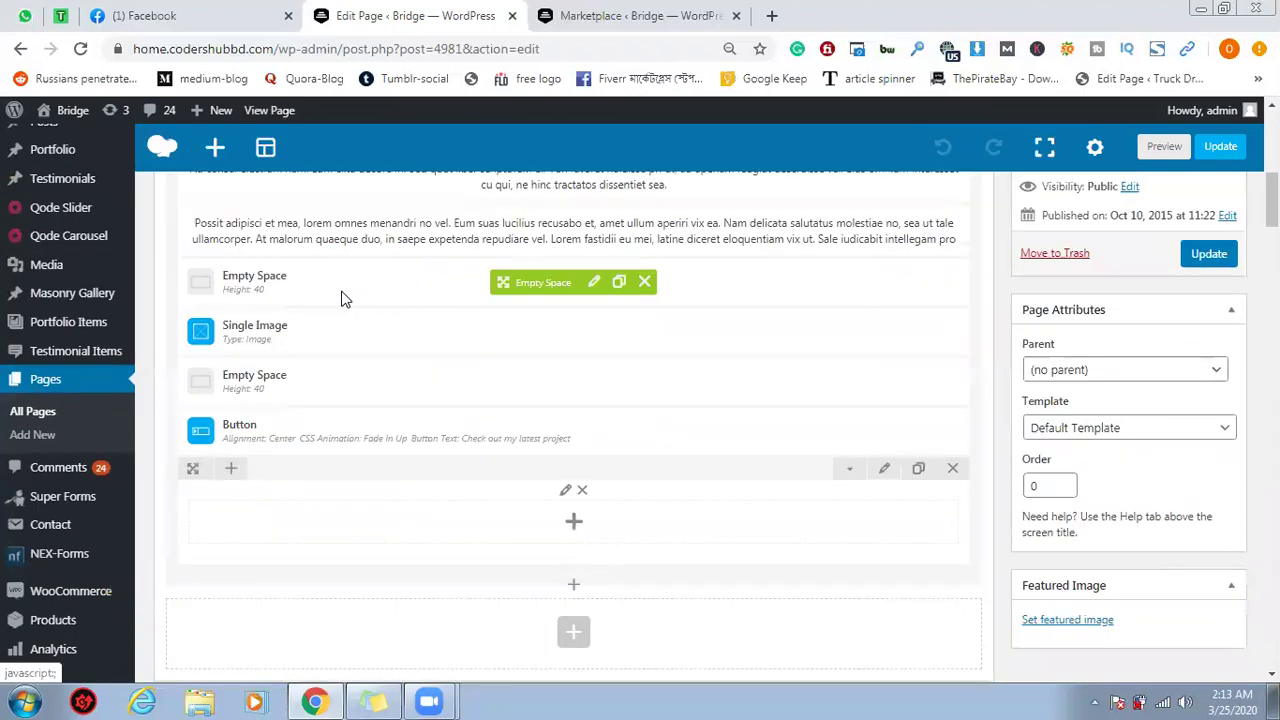
mouse_move(237, 468)
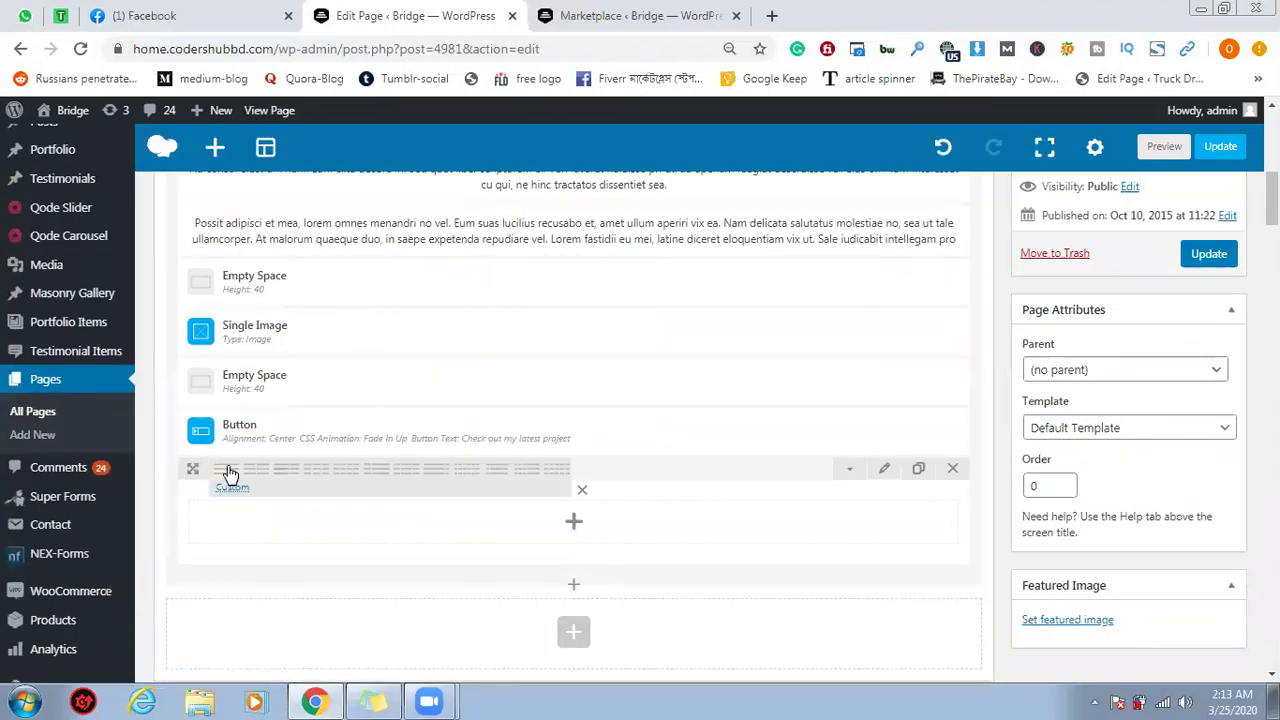
left_click(322, 469)
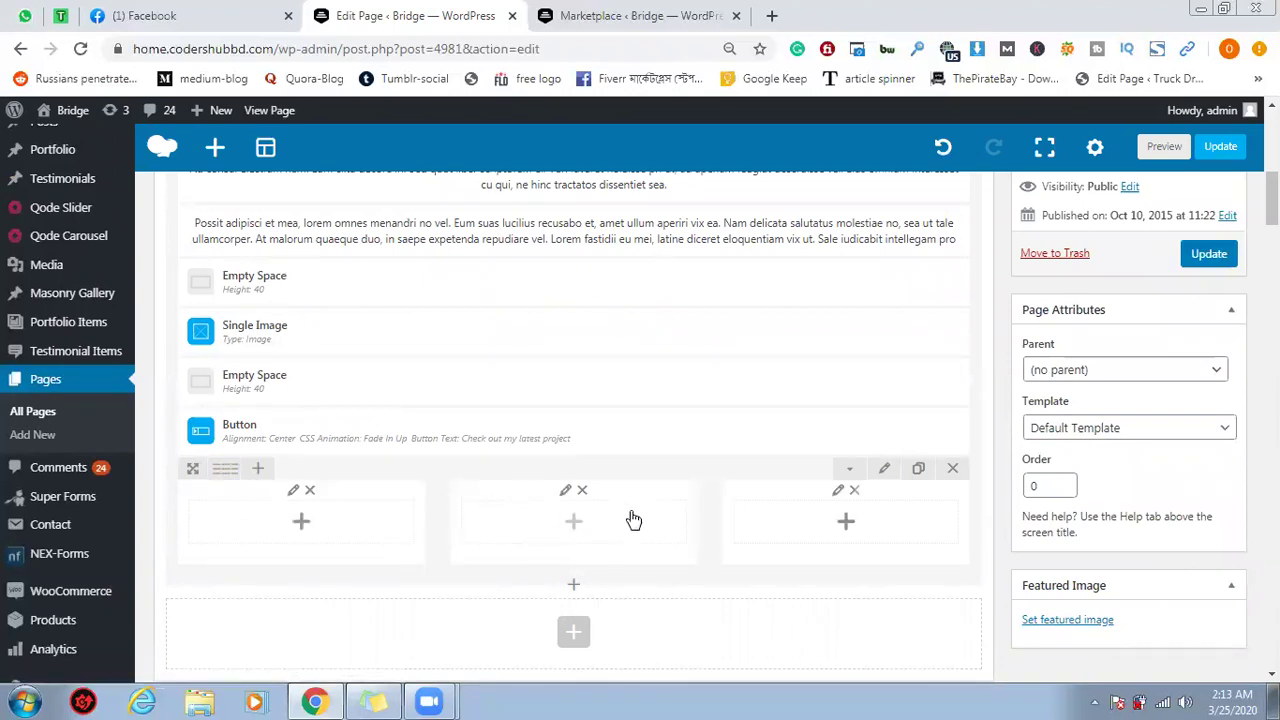
Set the new row's custom layout to 3/12 + 6/12 + 3/12 and close the row layout settings
left_click(228, 470)
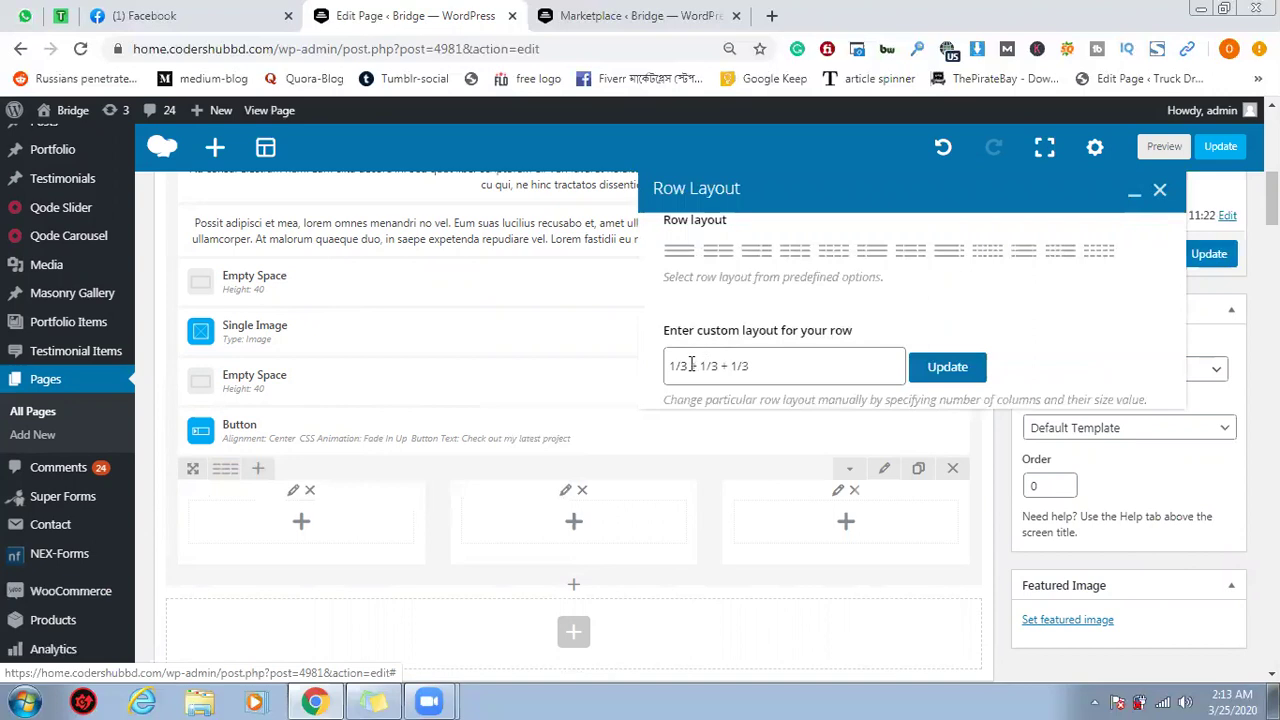
left_click(764, 366)
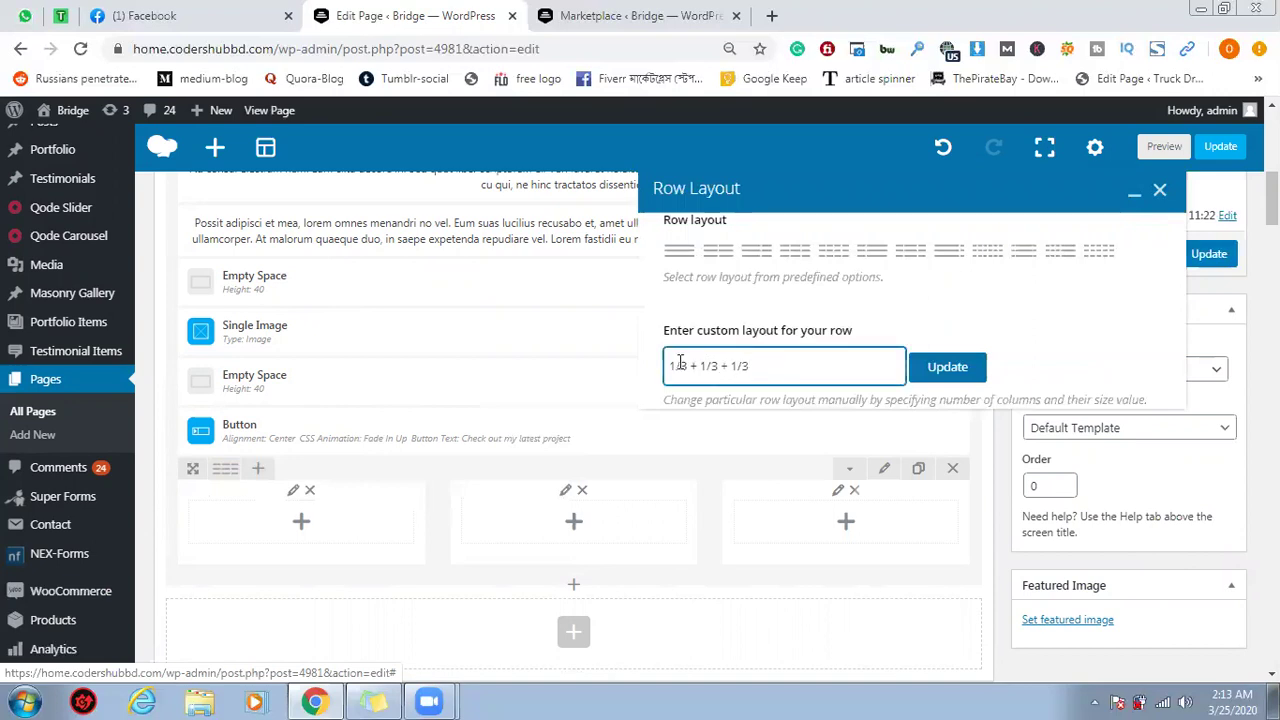
left_click_drag(688, 366, 665, 367)
type("3/12")
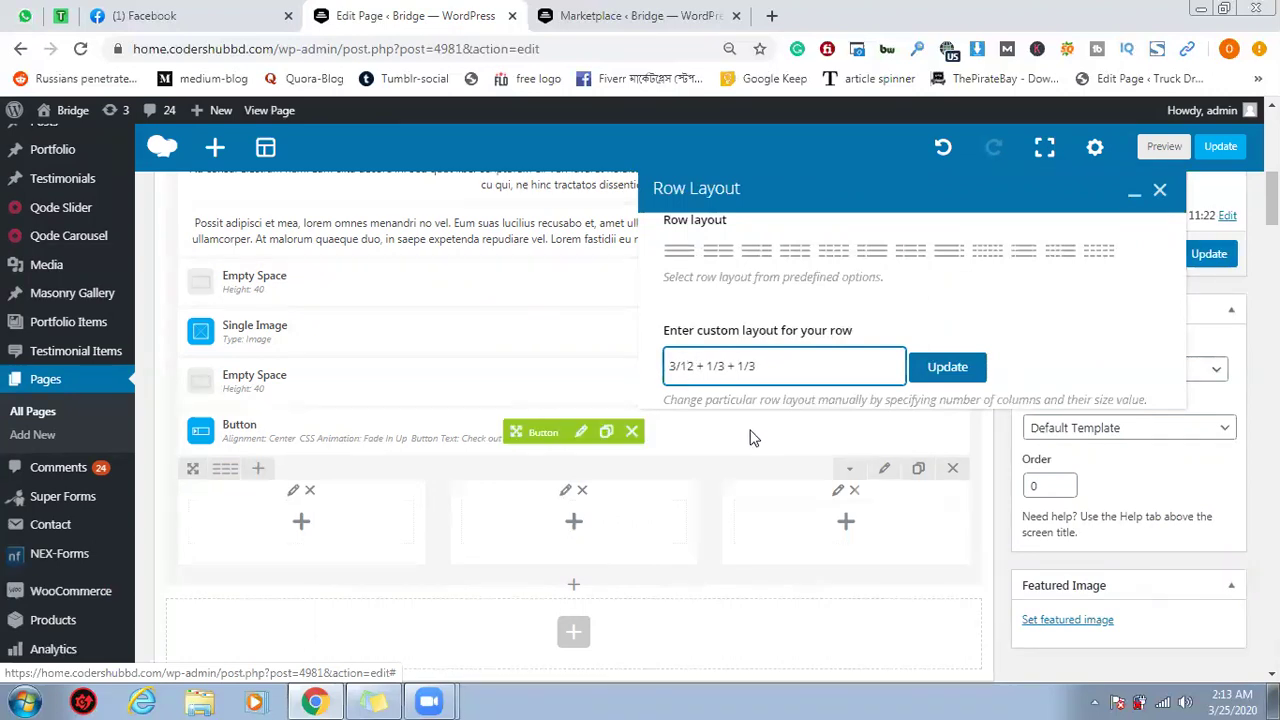
left_click_drag(706, 367, 722, 368)
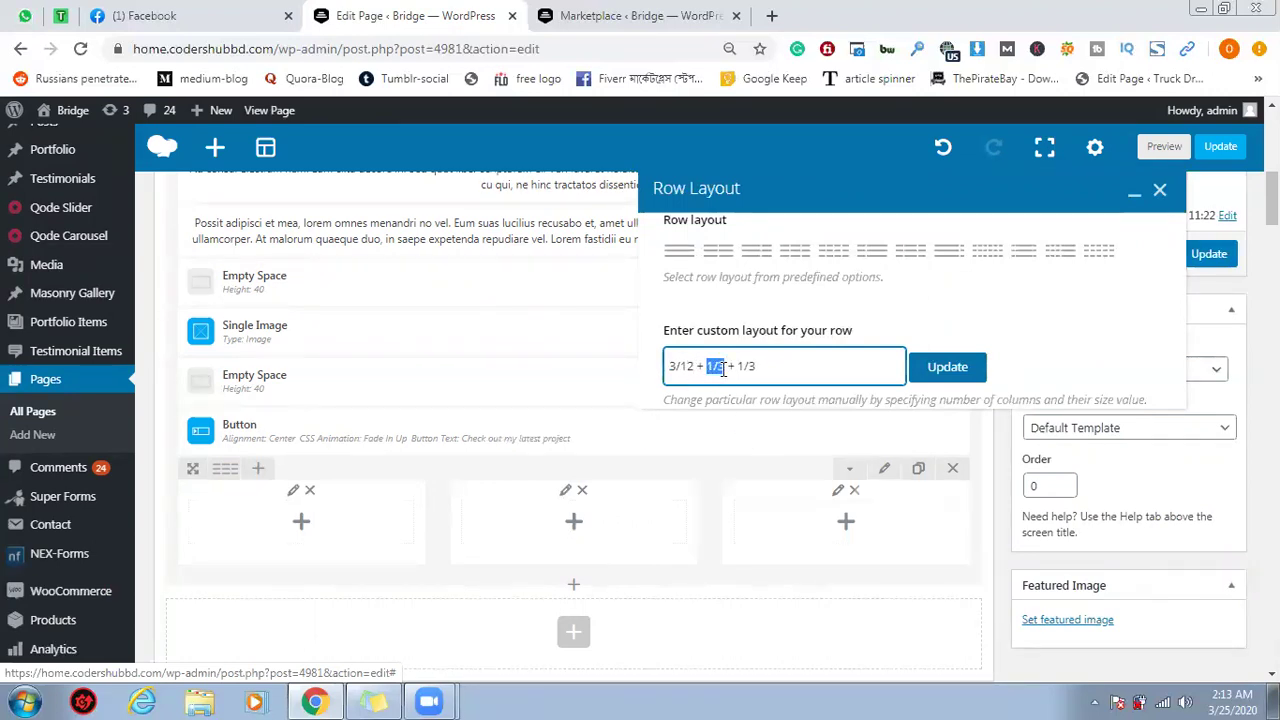
type("3/12 + 6")
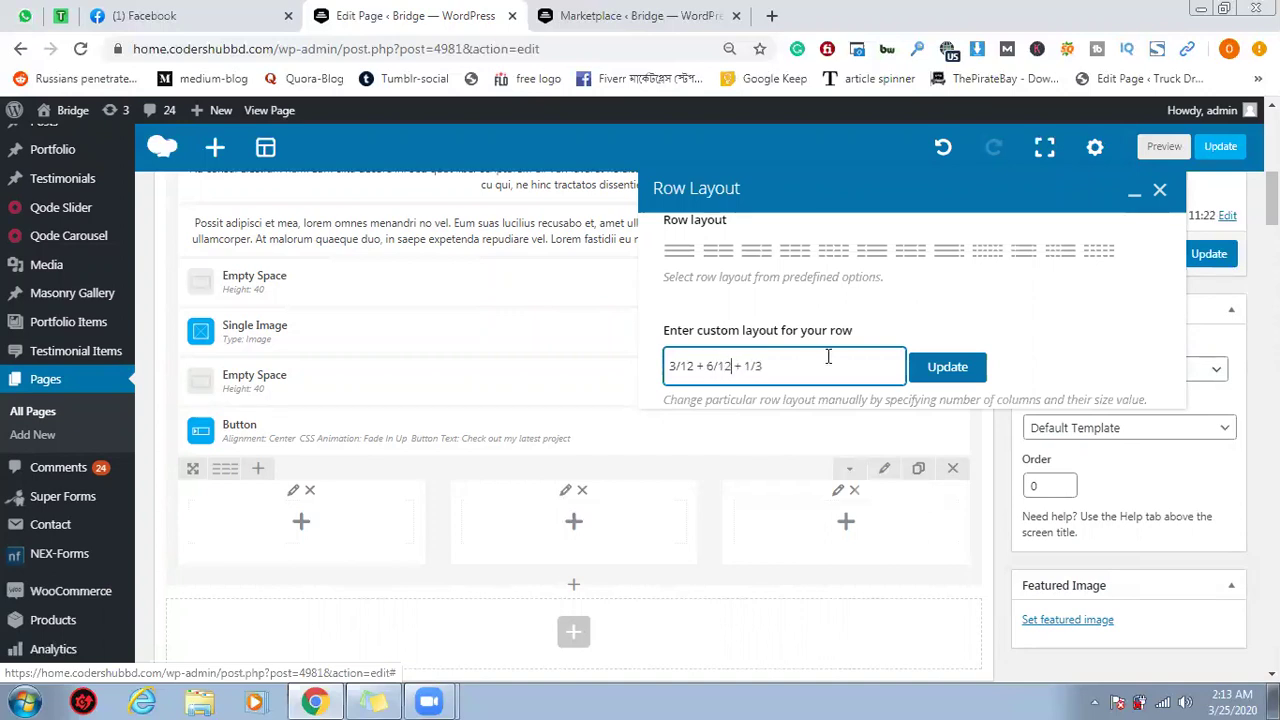
left_click_drag(767, 367, 748, 367)
type("3/12")
left_click(966, 367)
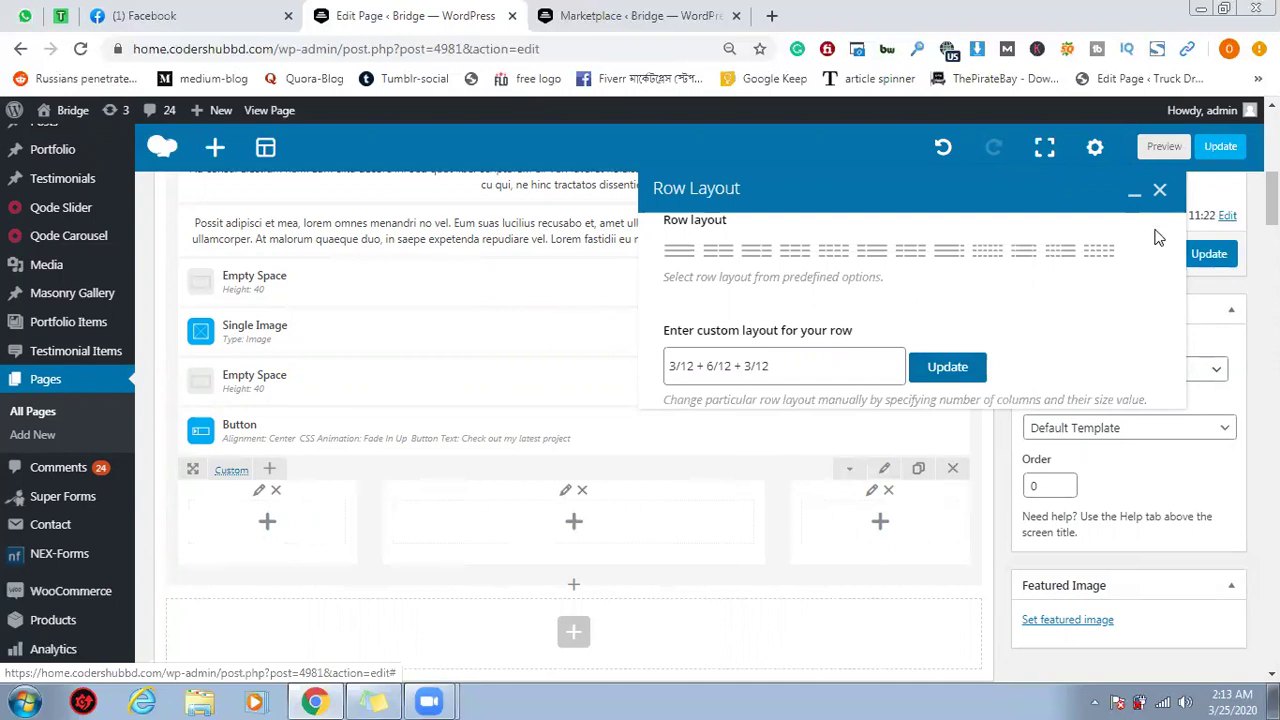
left_click(1160, 190)
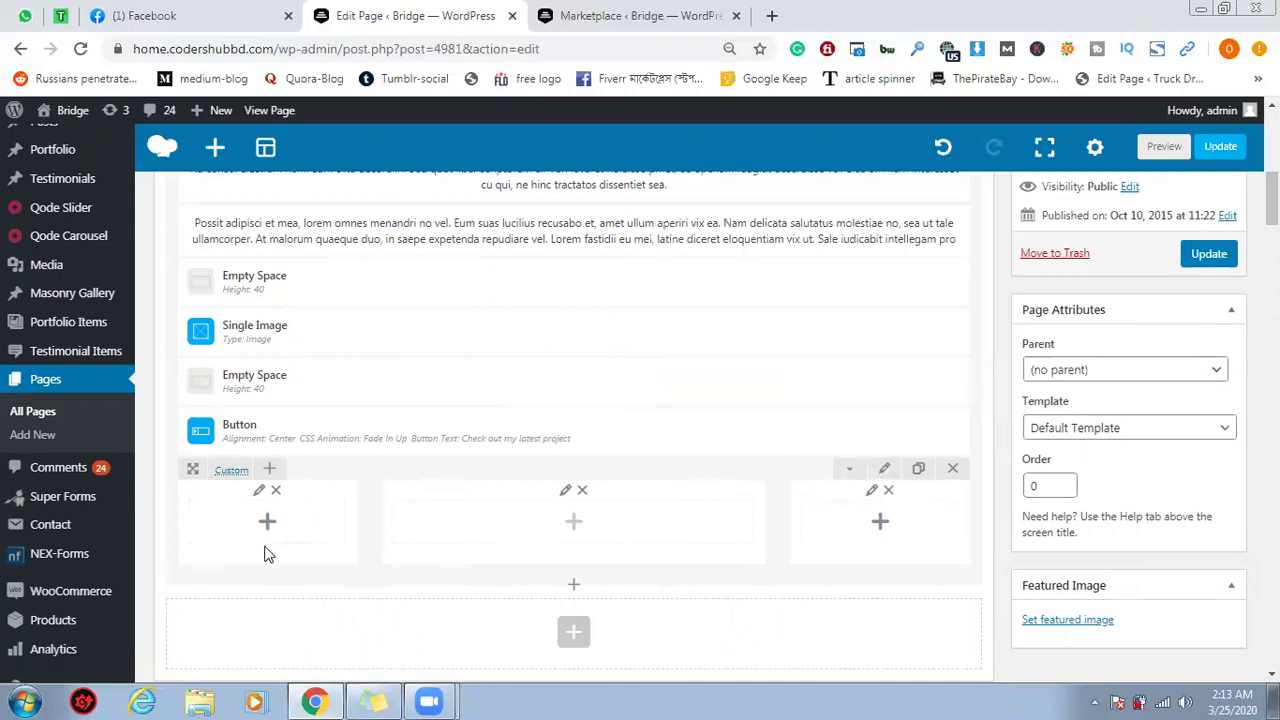
Add a Text Block to the middle column containing the centered shortcode [super_form id="15402"] and save it
left_click(578, 519)
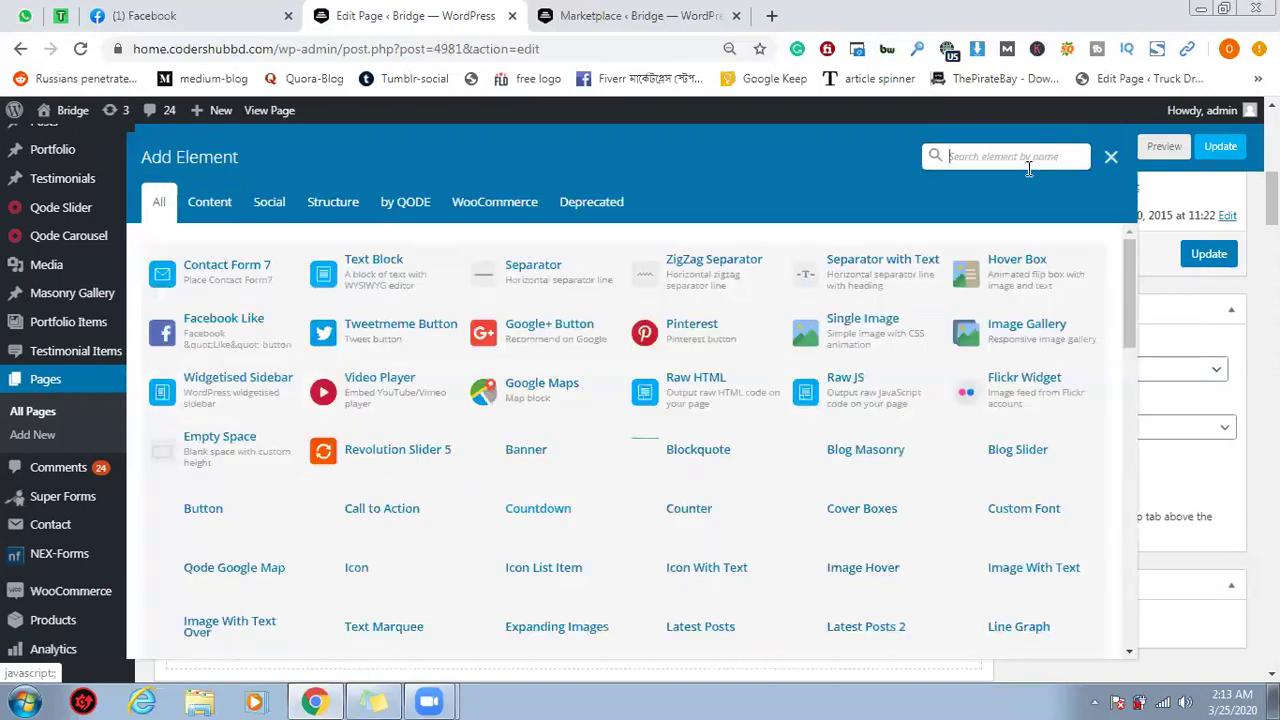
left_click(398, 284)
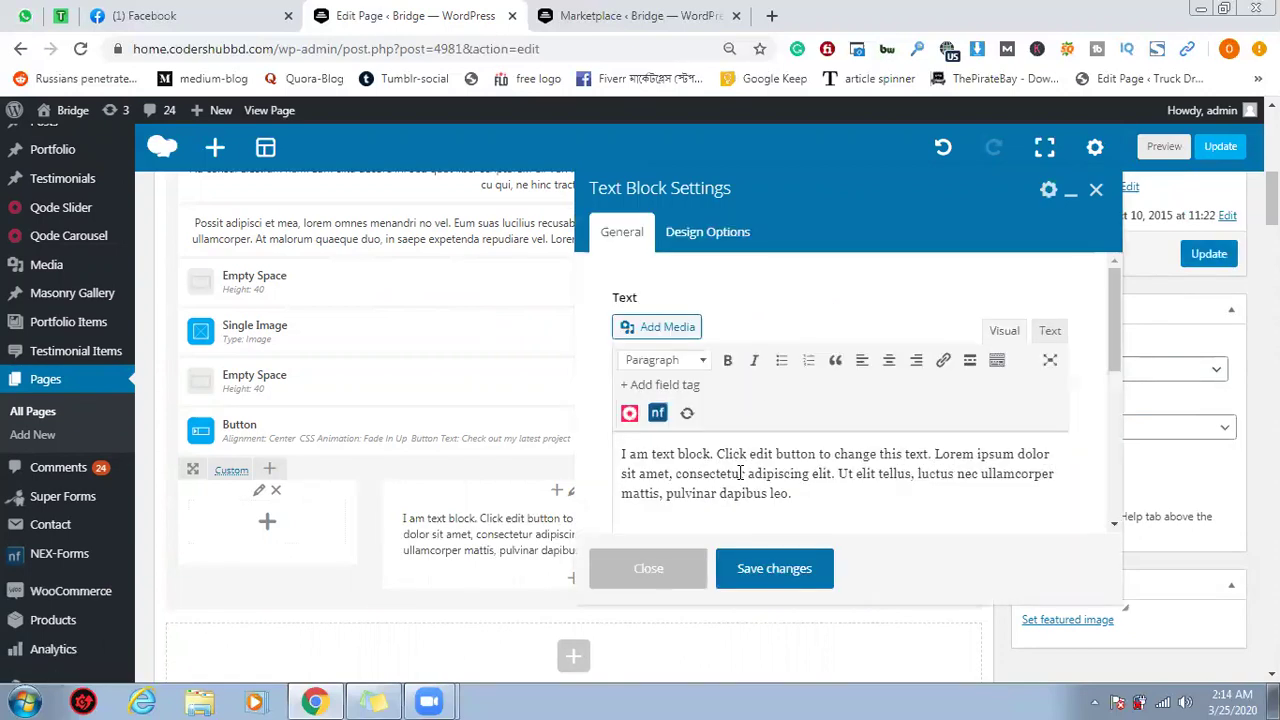
triple_click(739, 473)
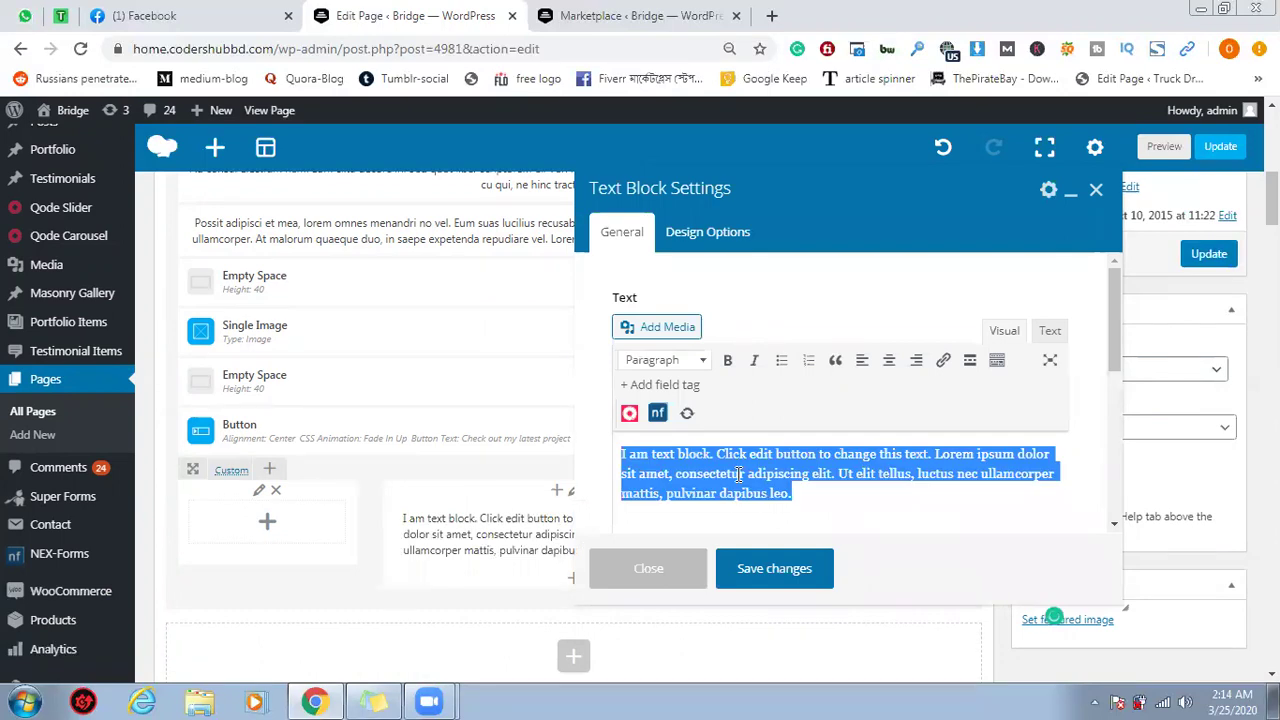
type("[super_form id=\"15402\"]")
left_click(888, 360)
left_click(768, 570)
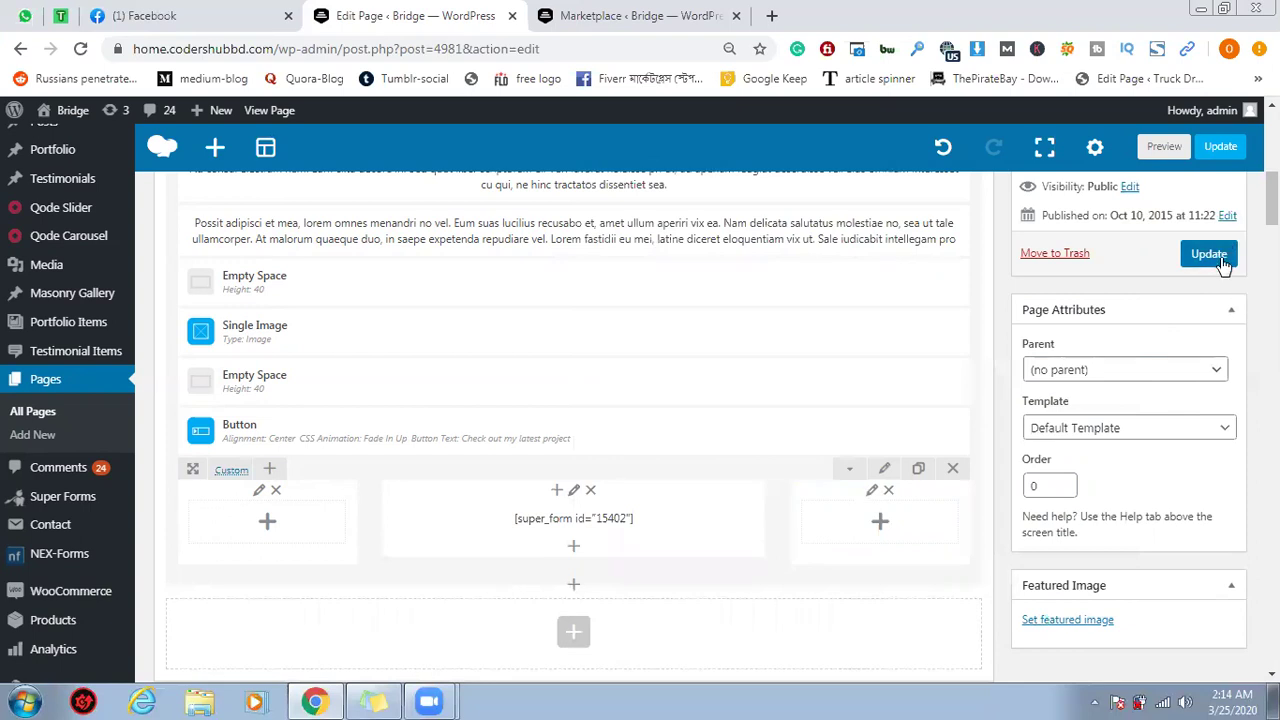
Update the About me page and view the embedded multi-step form on the published page
left_click(1218, 260)
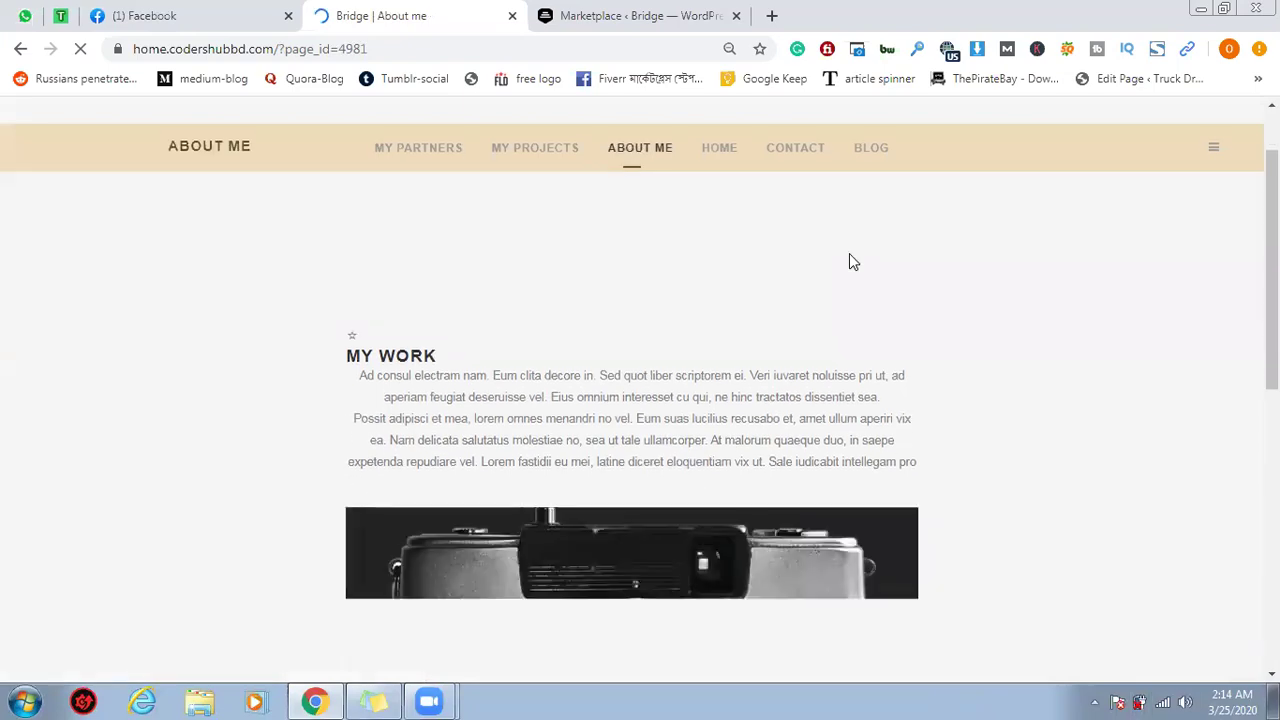
scroll(849, 262, "down", 7)
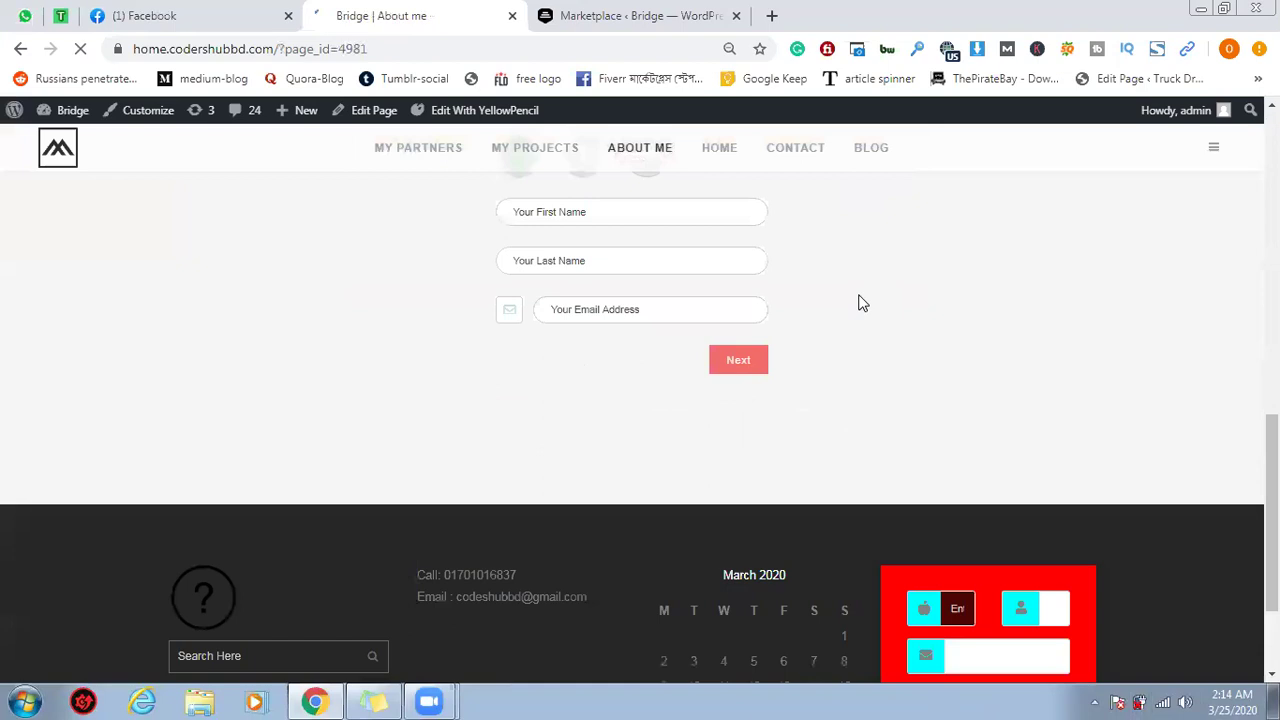
scroll(751, 355, "down", 1)
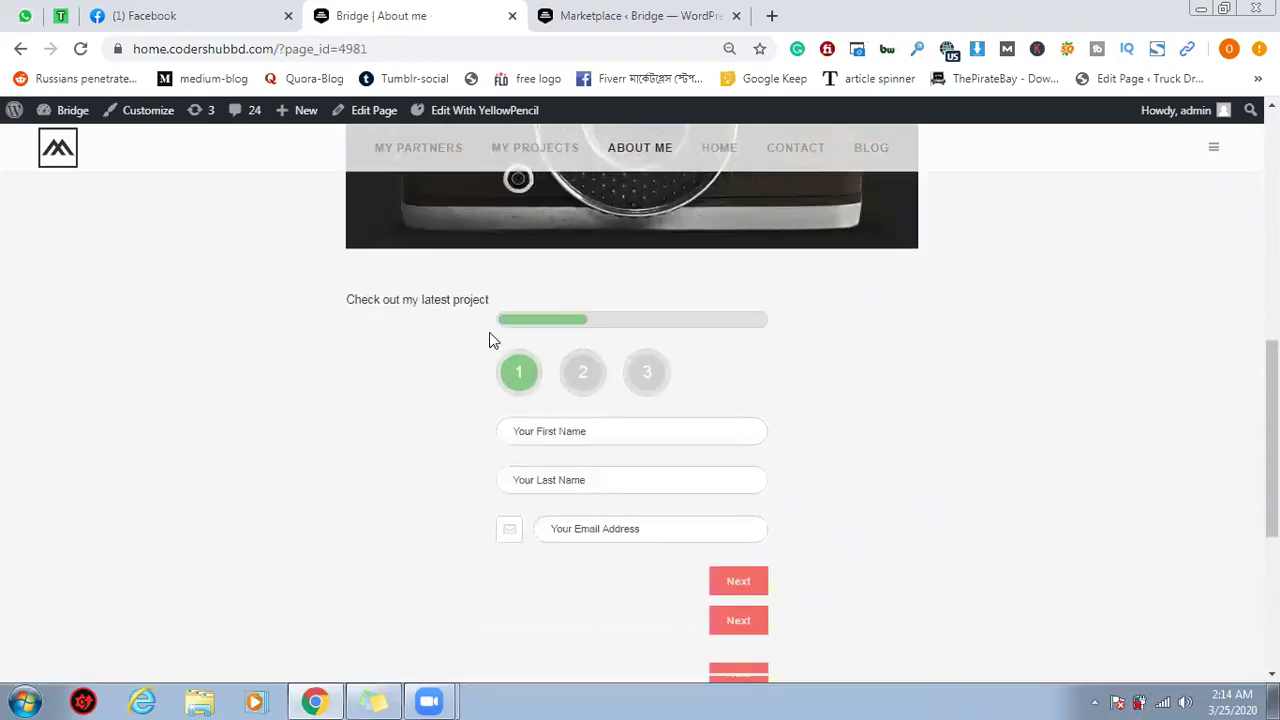
scroll(784, 357, "down", 1)
Fill in the first name, last name and email address on the published form and advance to step 2
left_click(546, 337)
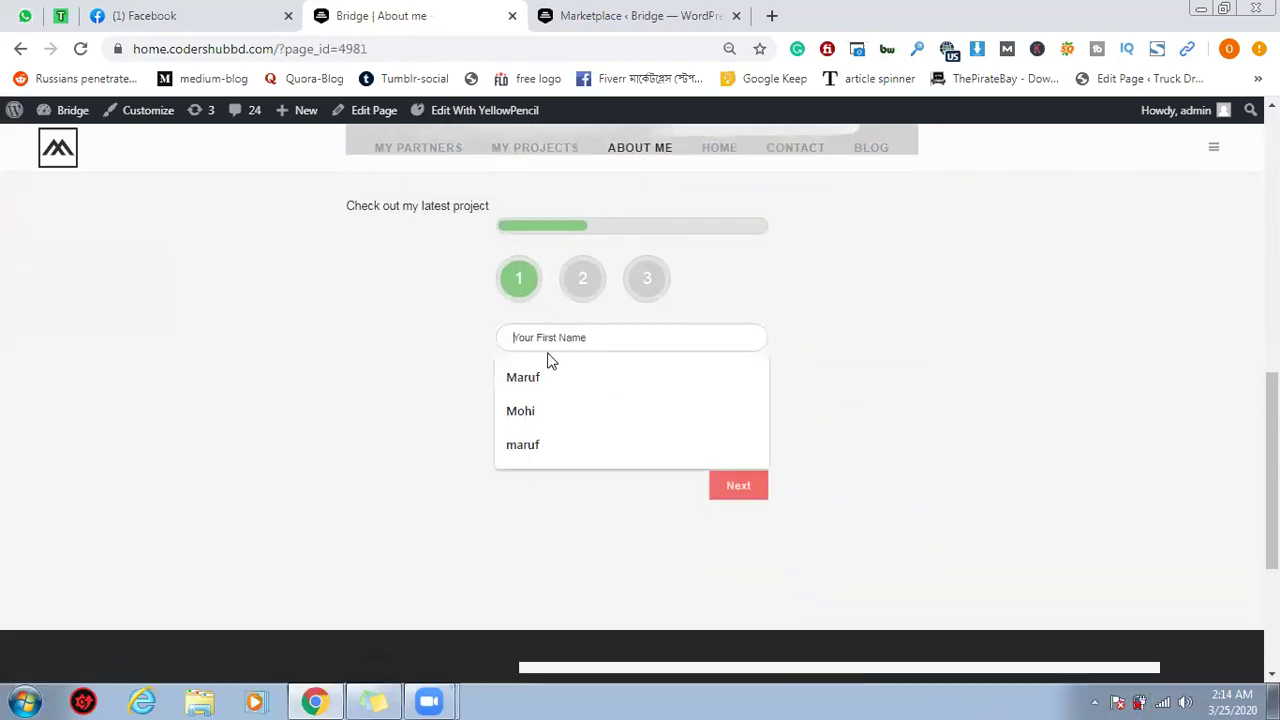
left_click(540, 374)
left_click(603, 386)
left_click(605, 426)
left_click(623, 434)
left_click(636, 475)
left_click(752, 488)
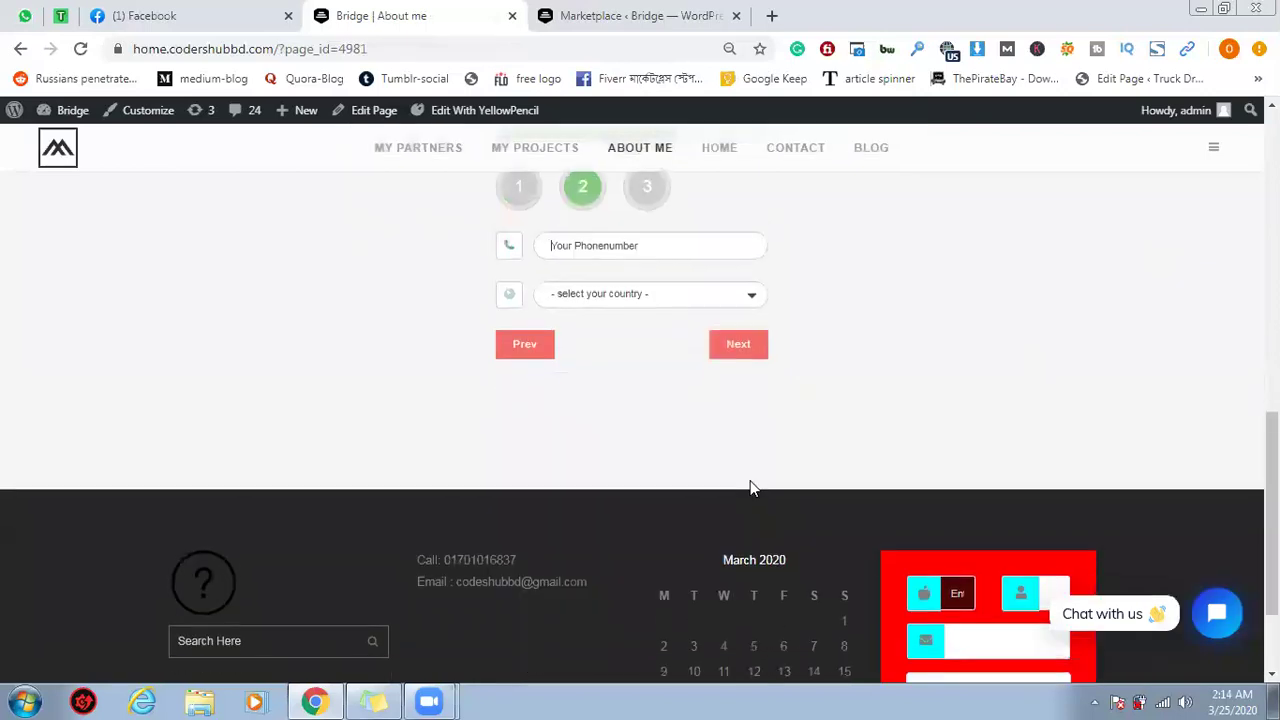
Enter a phone number in the second step of the published form
left_click(637, 340)
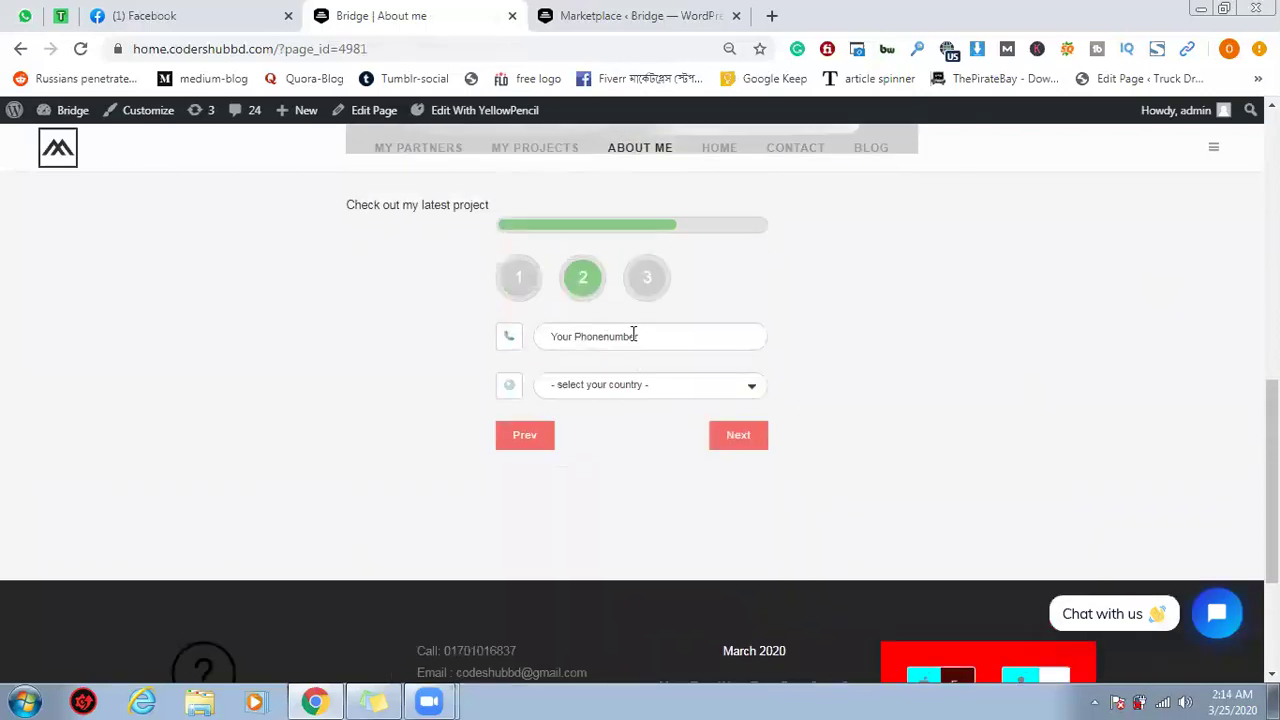
type("01708")
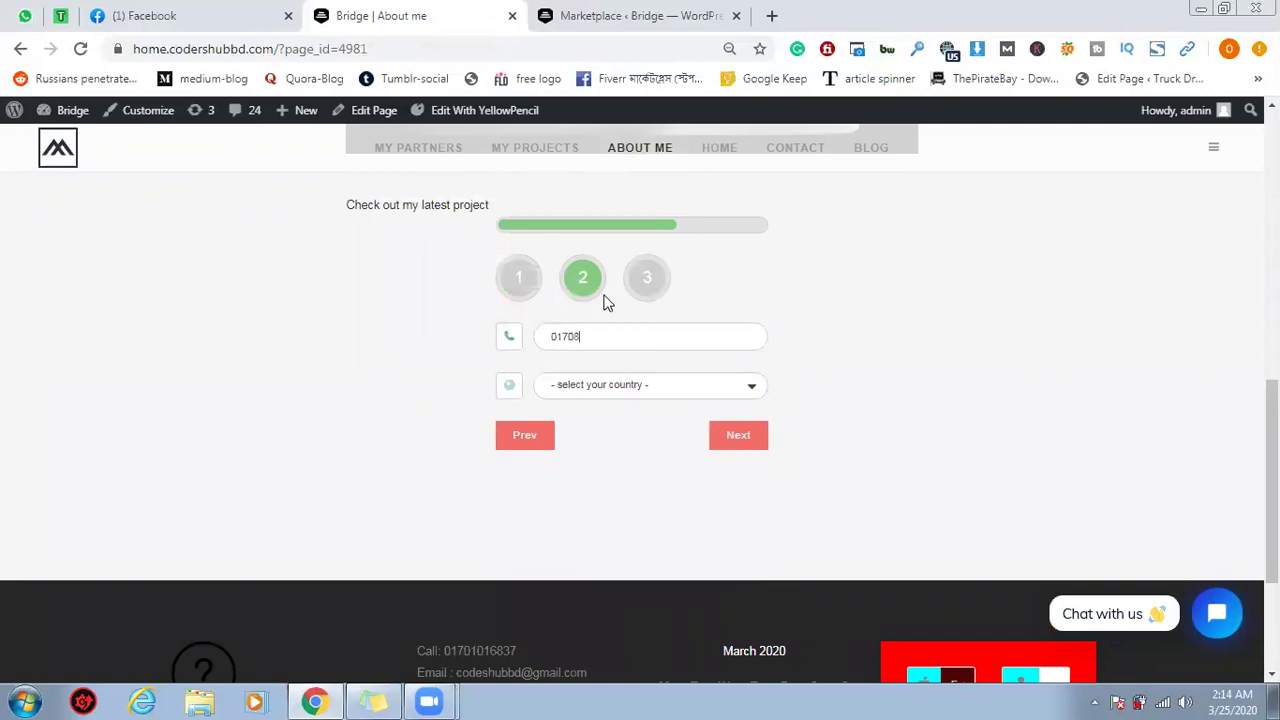
type("88888888")
left_click(594, 390)
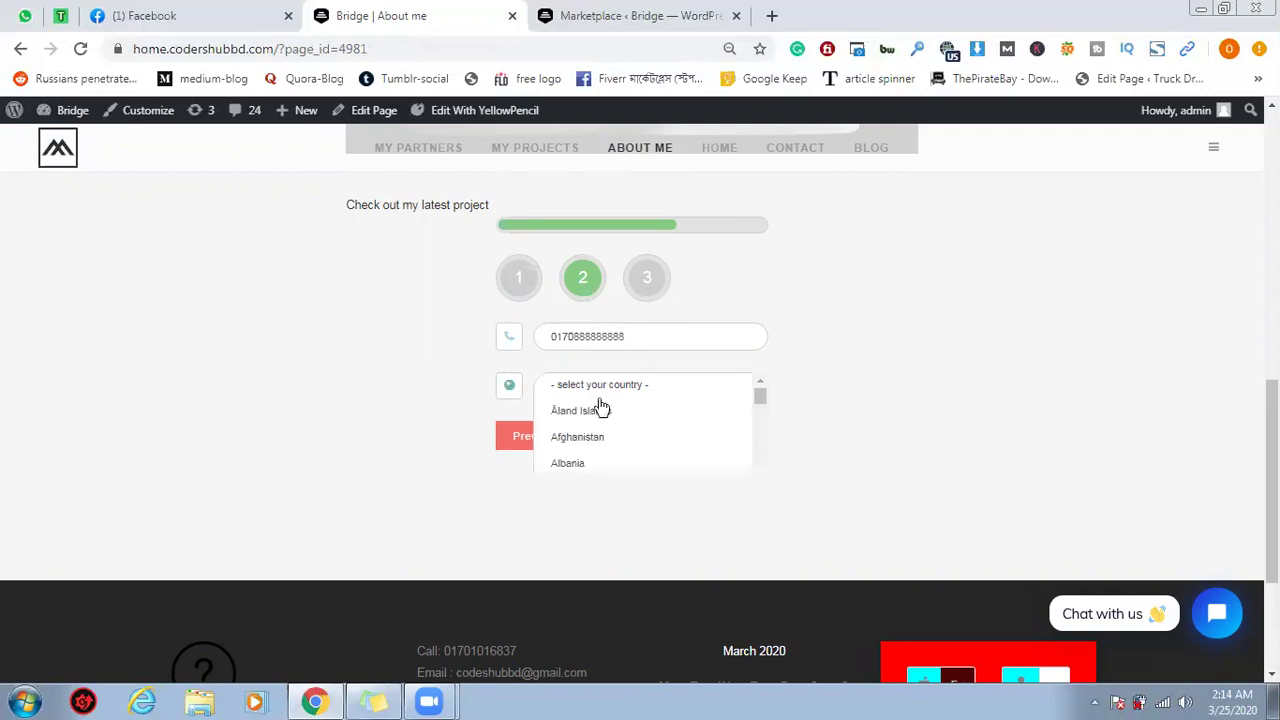
scroll(603, 414, "down", 2)
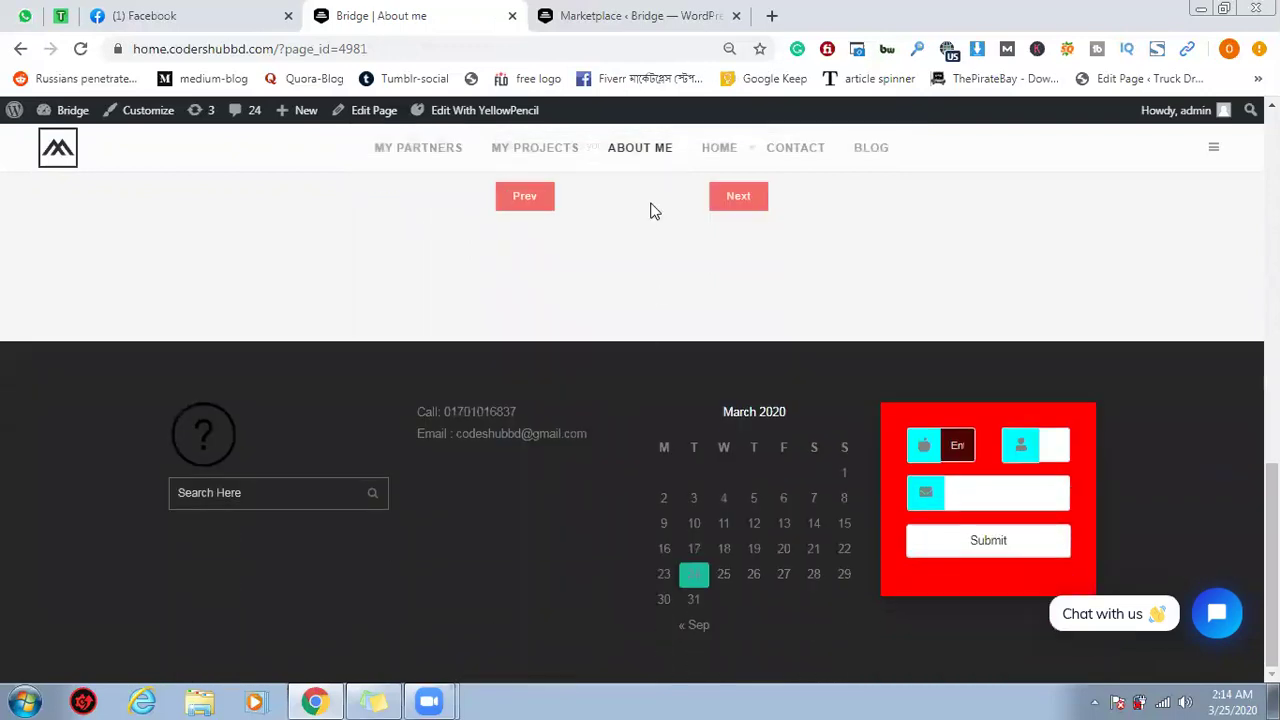
scroll(663, 271, "up", 2)
left_click(660, 334)
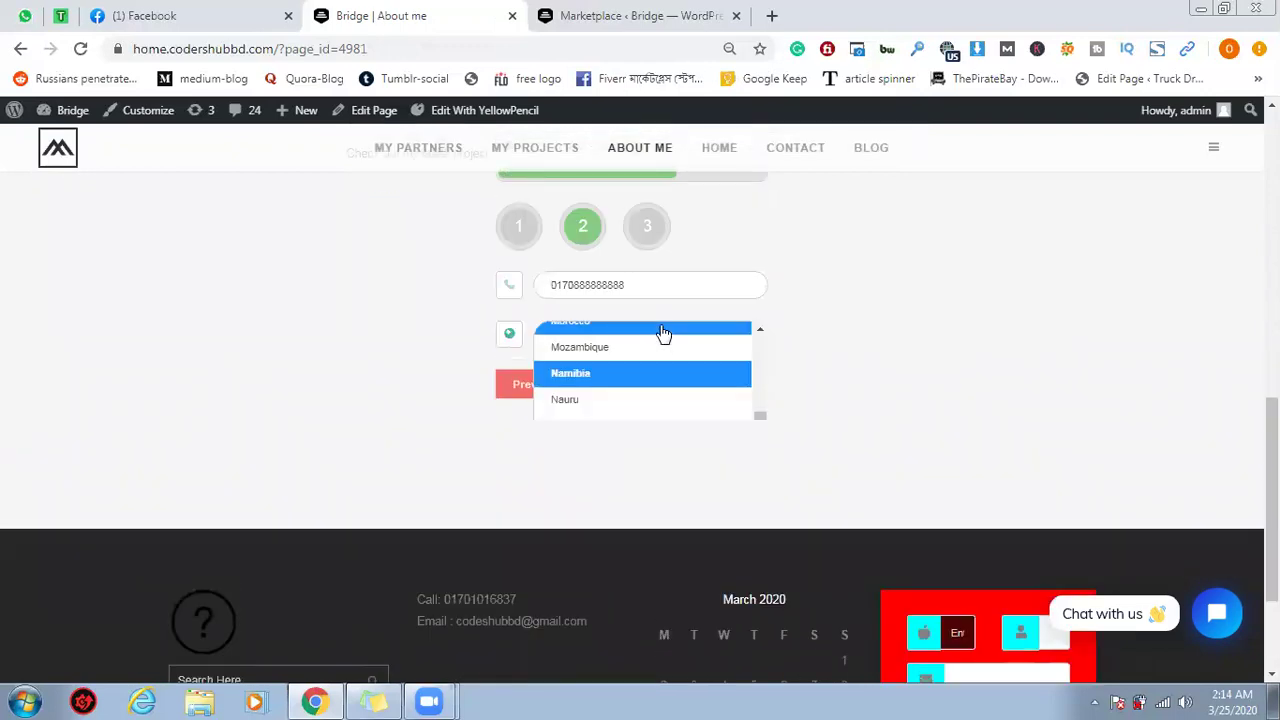
scroll(641, 391, "up", 1)
scroll(615, 465, "up", 3)
scroll(626, 411, "down", 3)
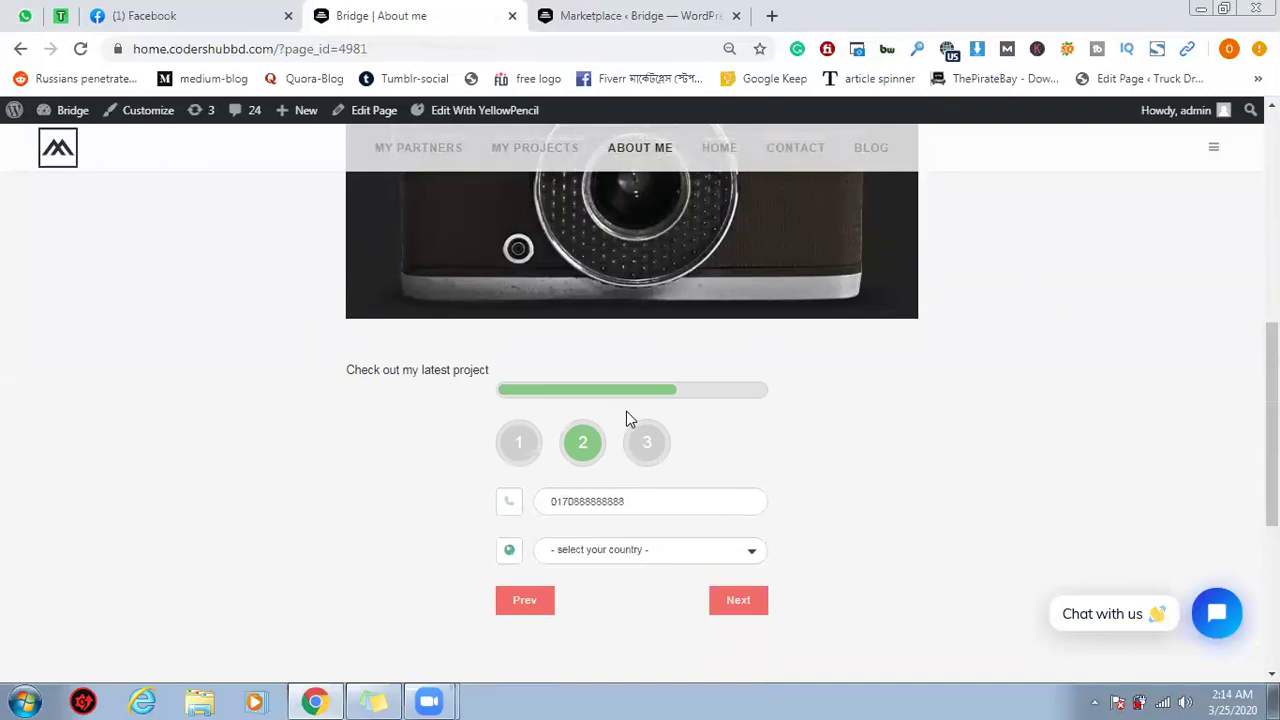
left_click(635, 460)
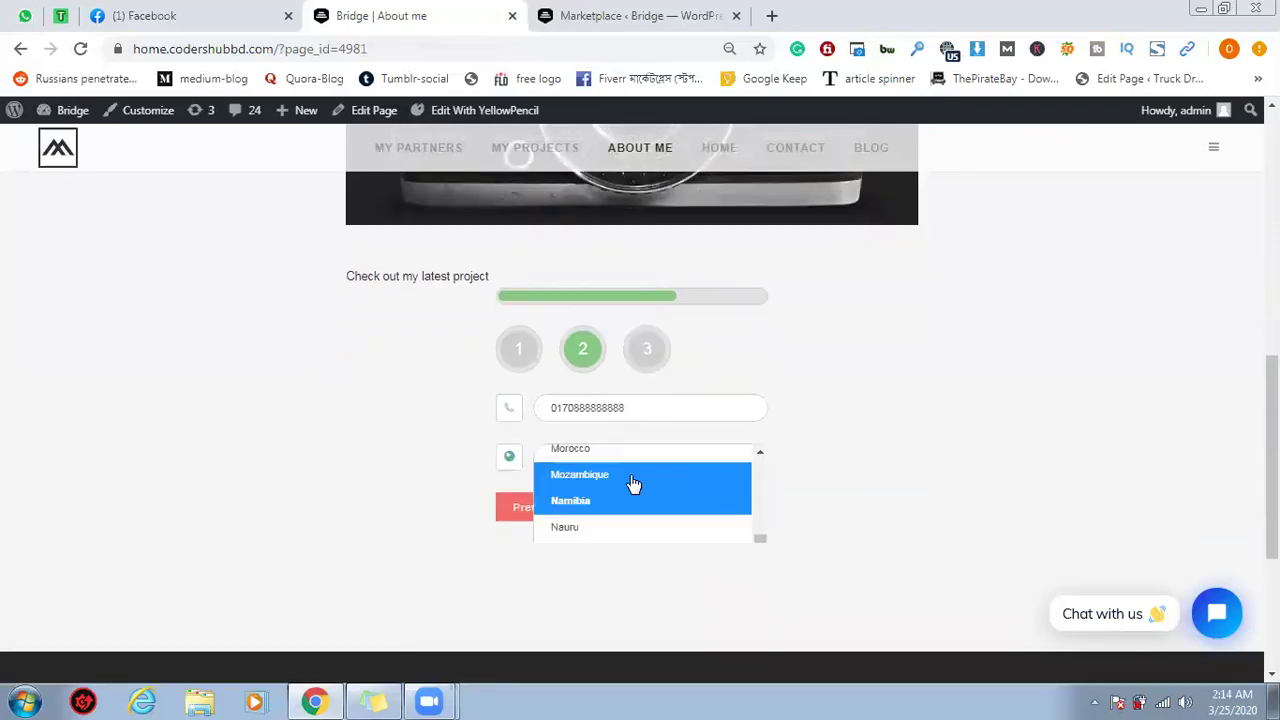
scroll(634, 482, "up", 2)
scroll(700, 400, "down", 3)
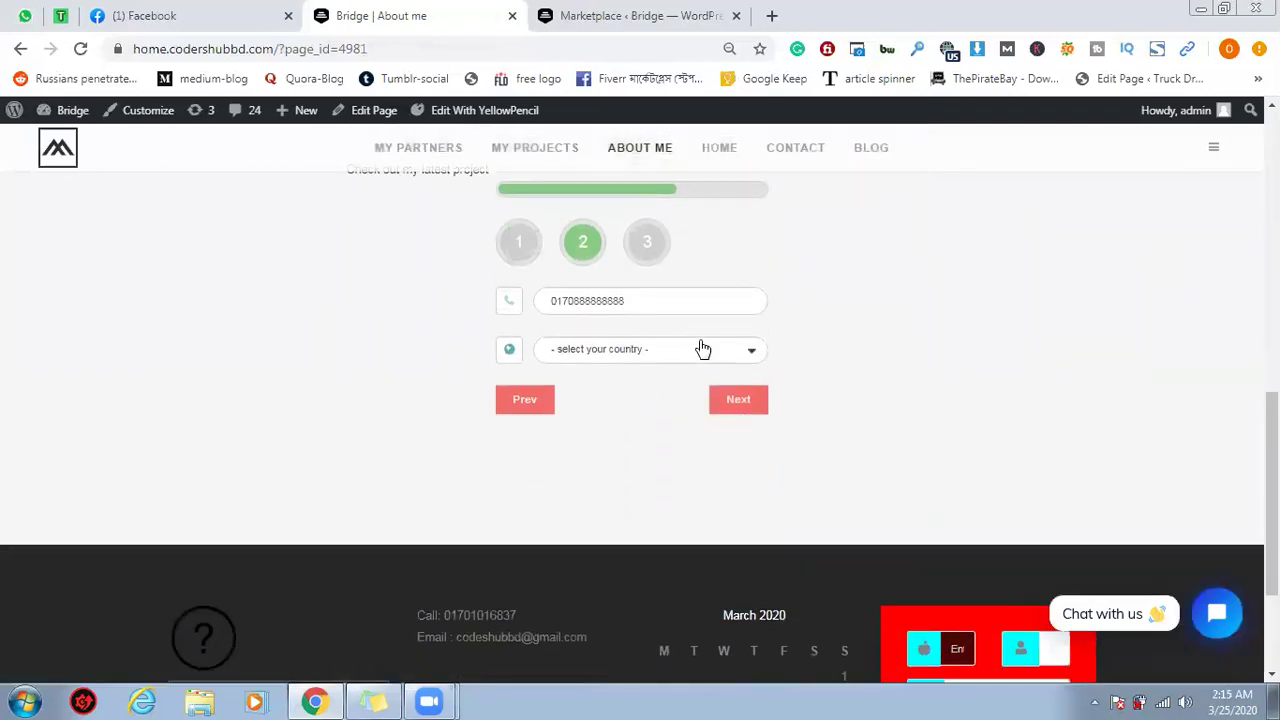
Select Bangladesh as the country in the second step of the form and advance to step 3
left_click(750, 360)
scroll(760, 404, "up", 4)
scroll(756, 380, "up", 20)
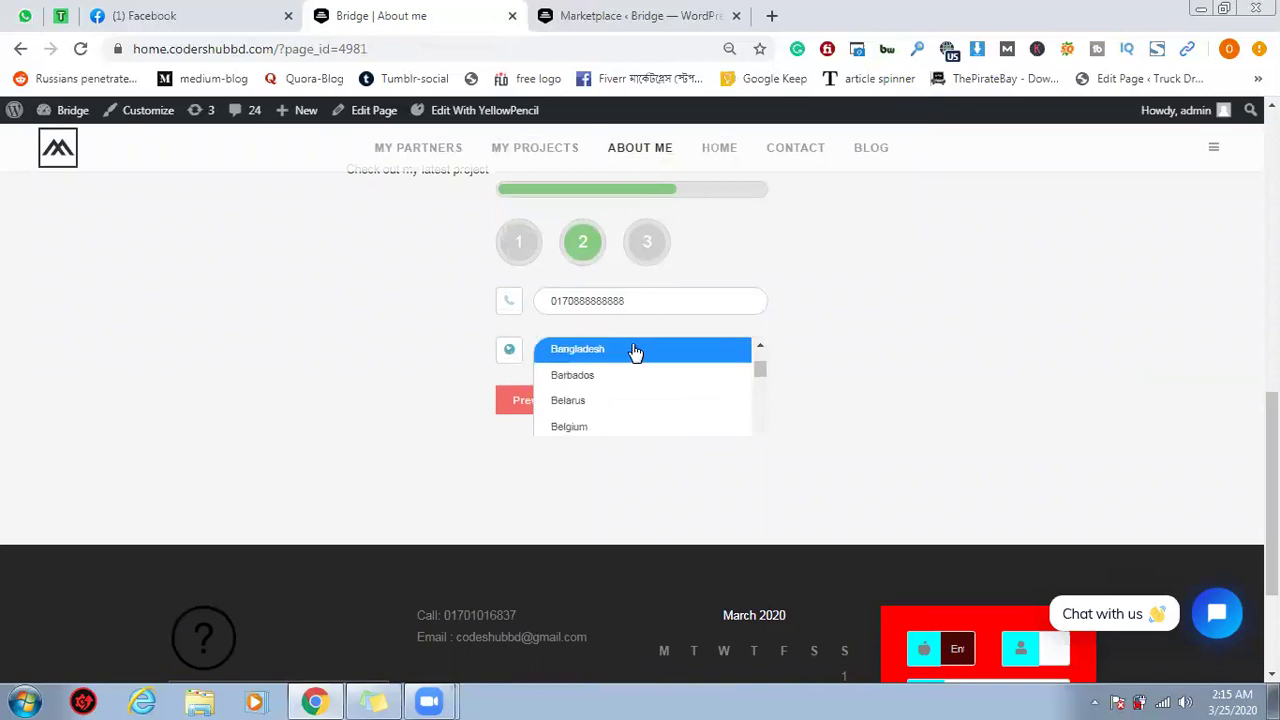
left_click(635, 350)
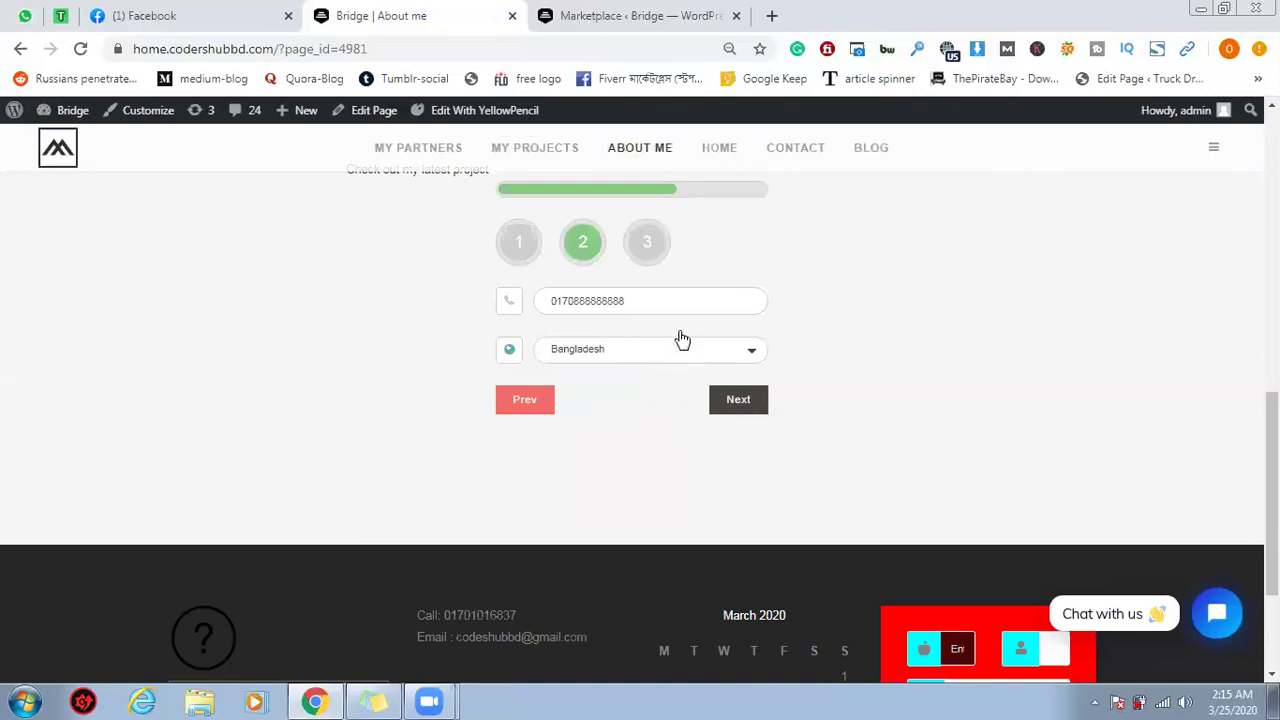
left_click(738, 400)
left_click(748, 422)
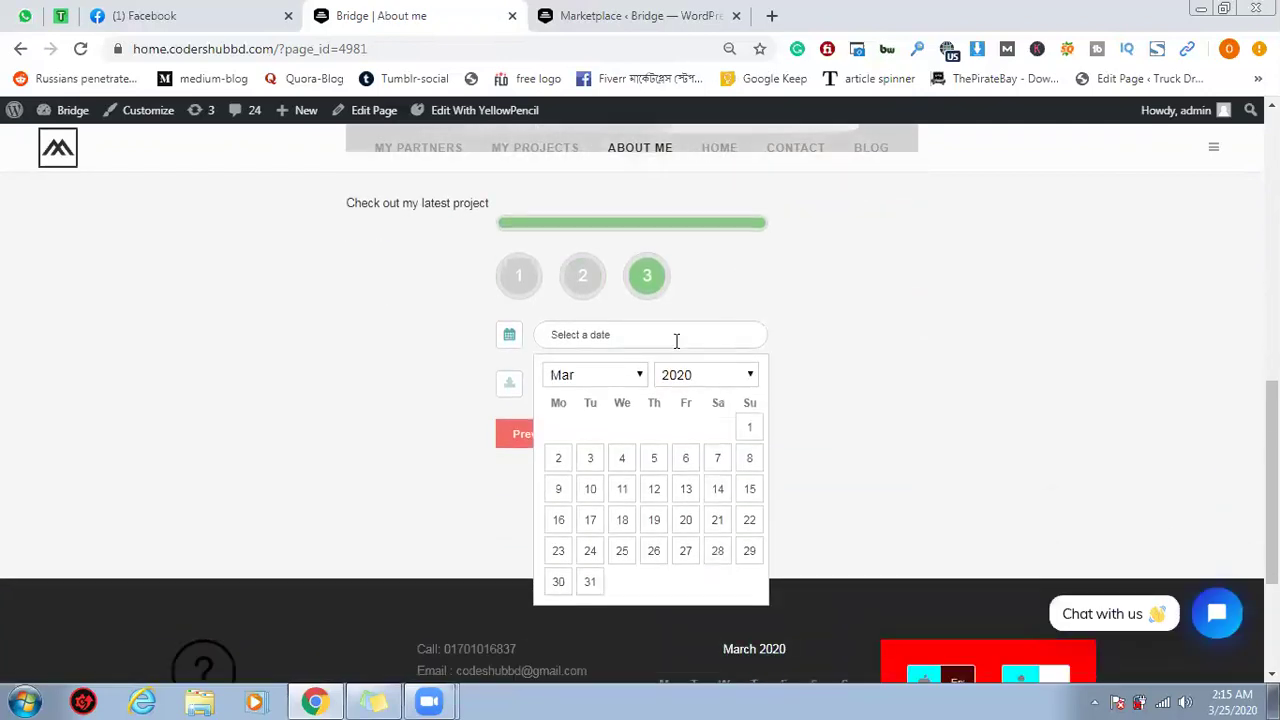
Set the date in the third step of the form to 09-05-2020
left_click(638, 378)
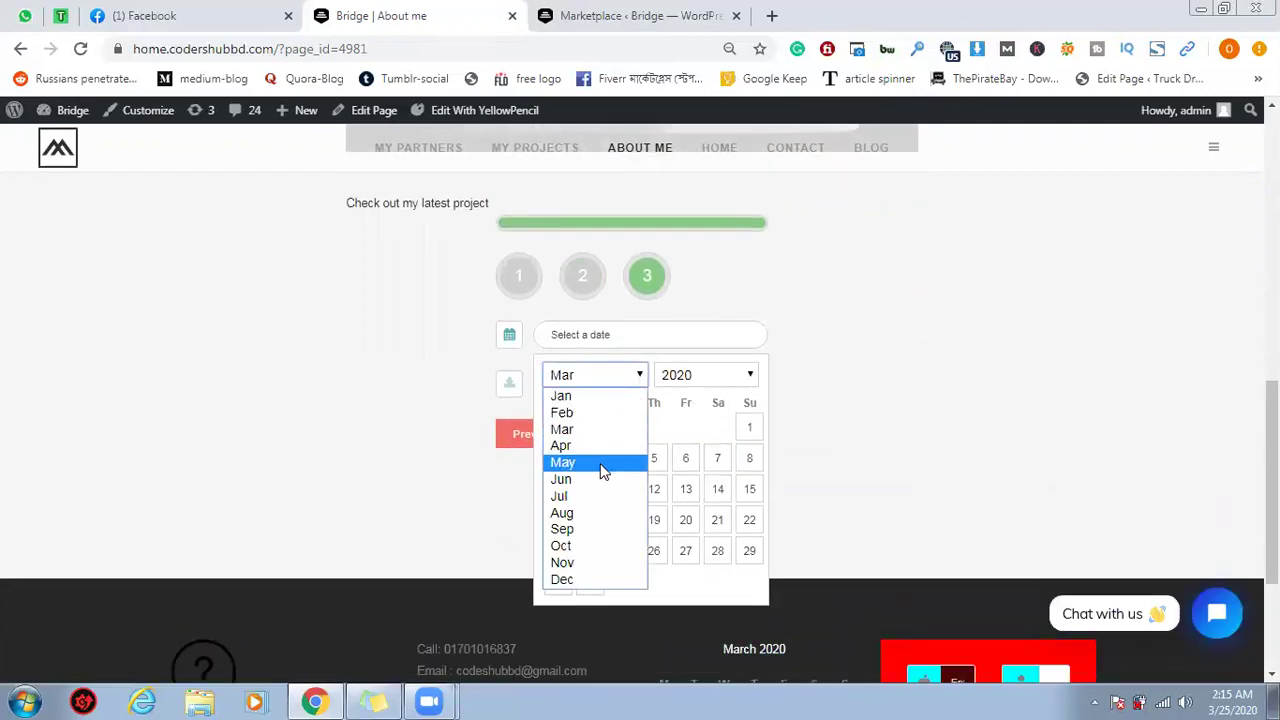
left_click(600, 464)
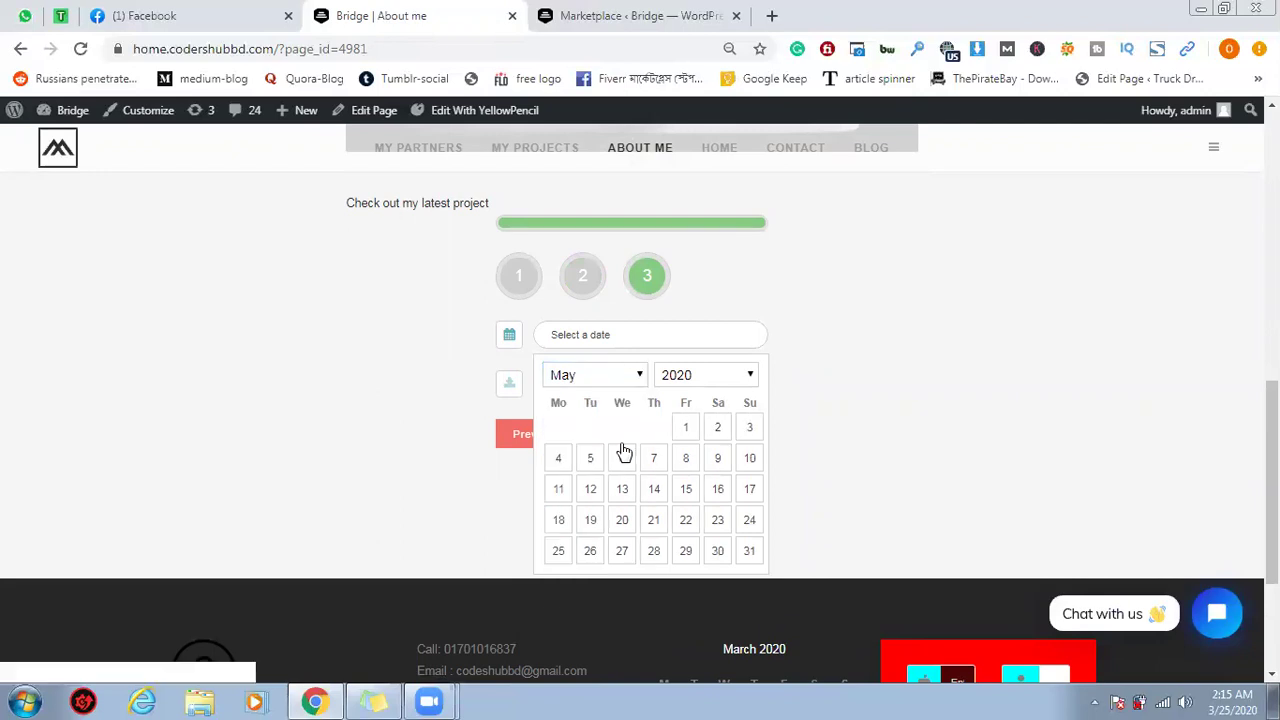
left_click(717, 458)
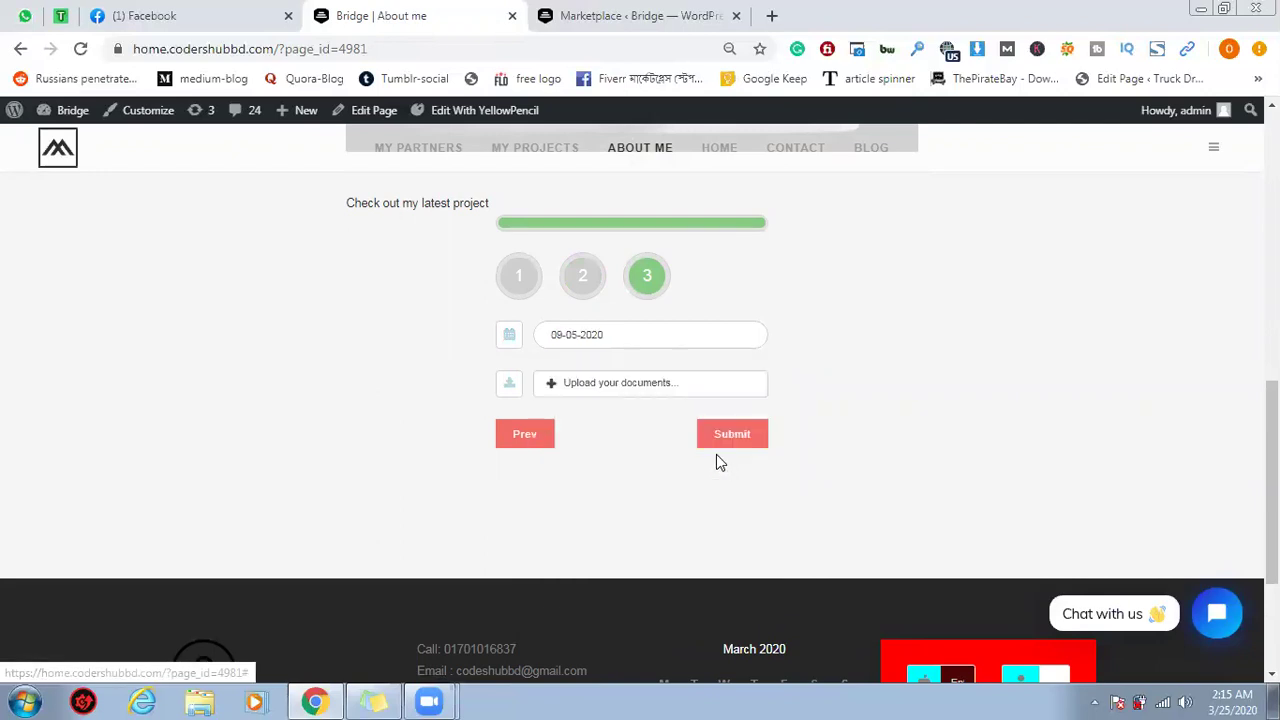
Upload the image 1_aNs_ckGOmjN1ZLLm2CrHBw.jpeg from the Desktop as the document, submit the form and check the submission message
left_click(658, 390)
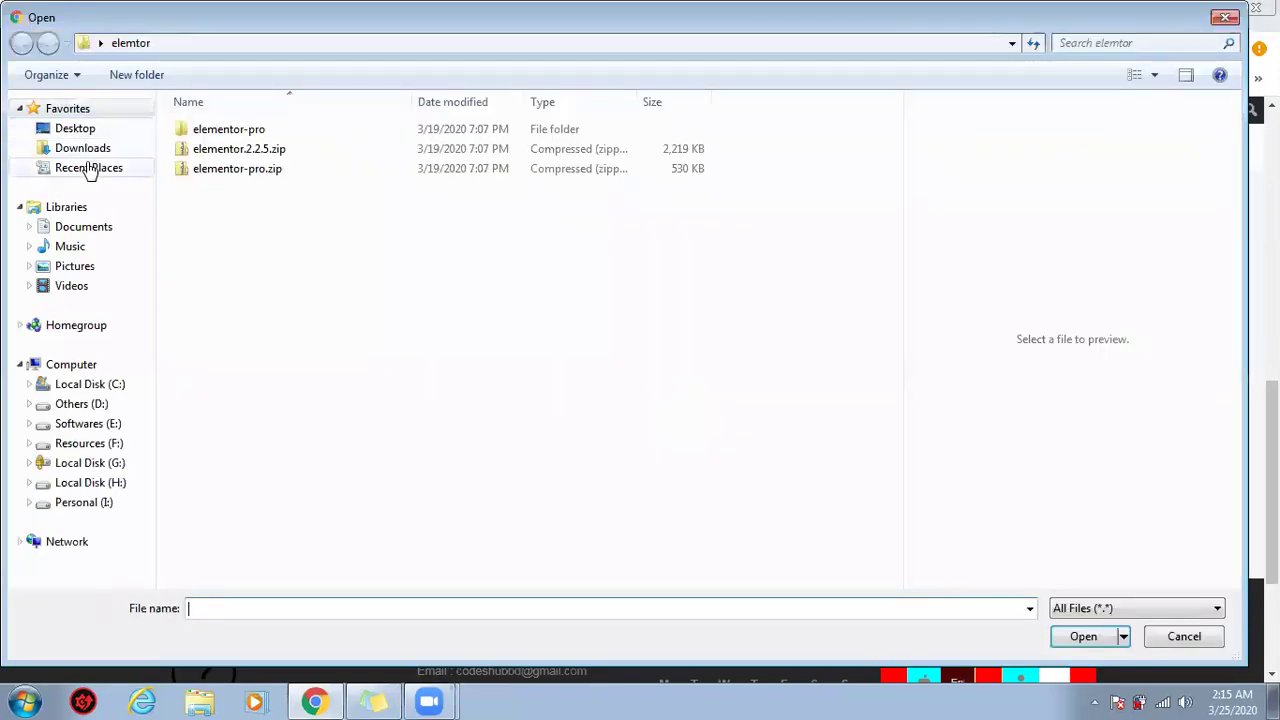
left_click(98, 130)
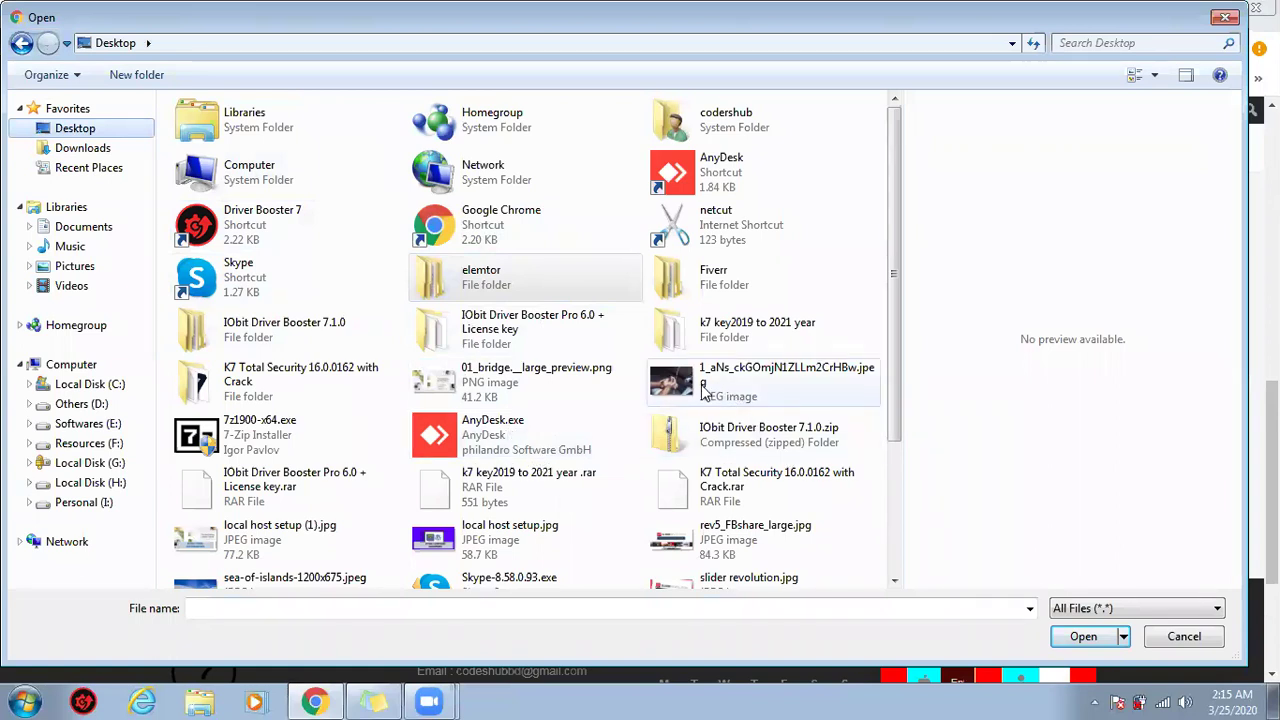
double_click(767, 386)
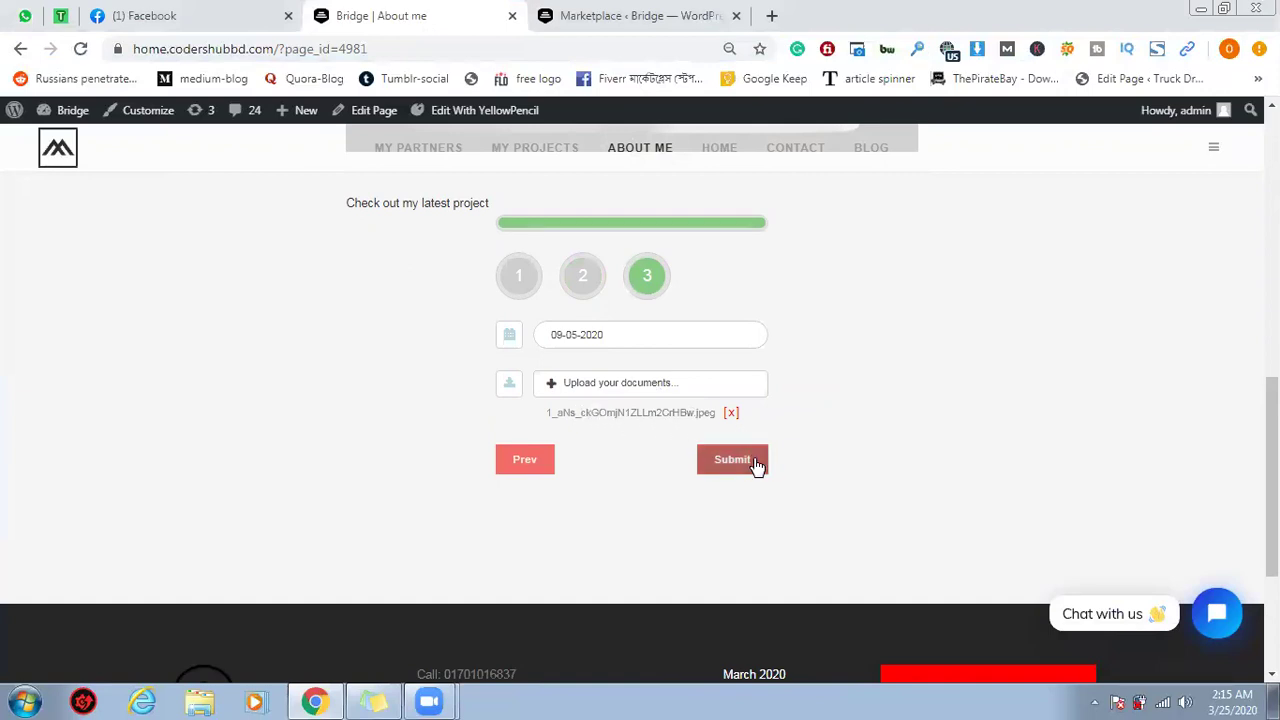
left_click(714, 466)
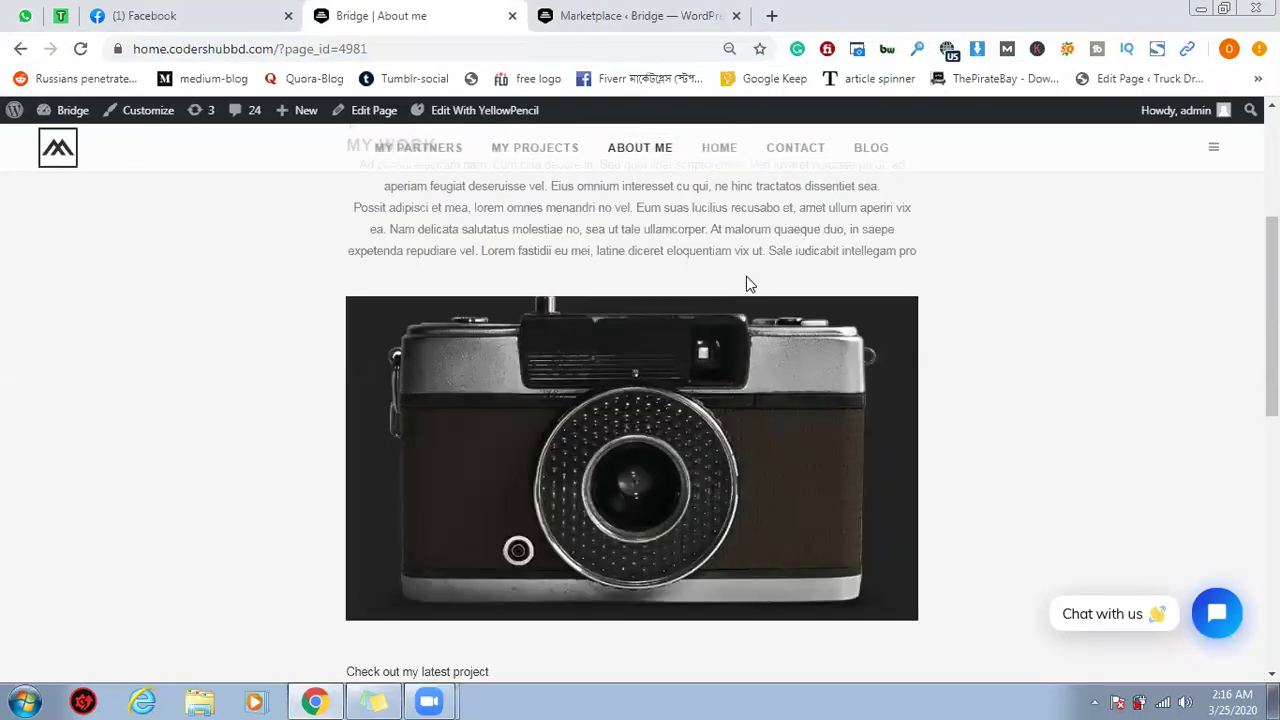
scroll(749, 290, "down", 4)
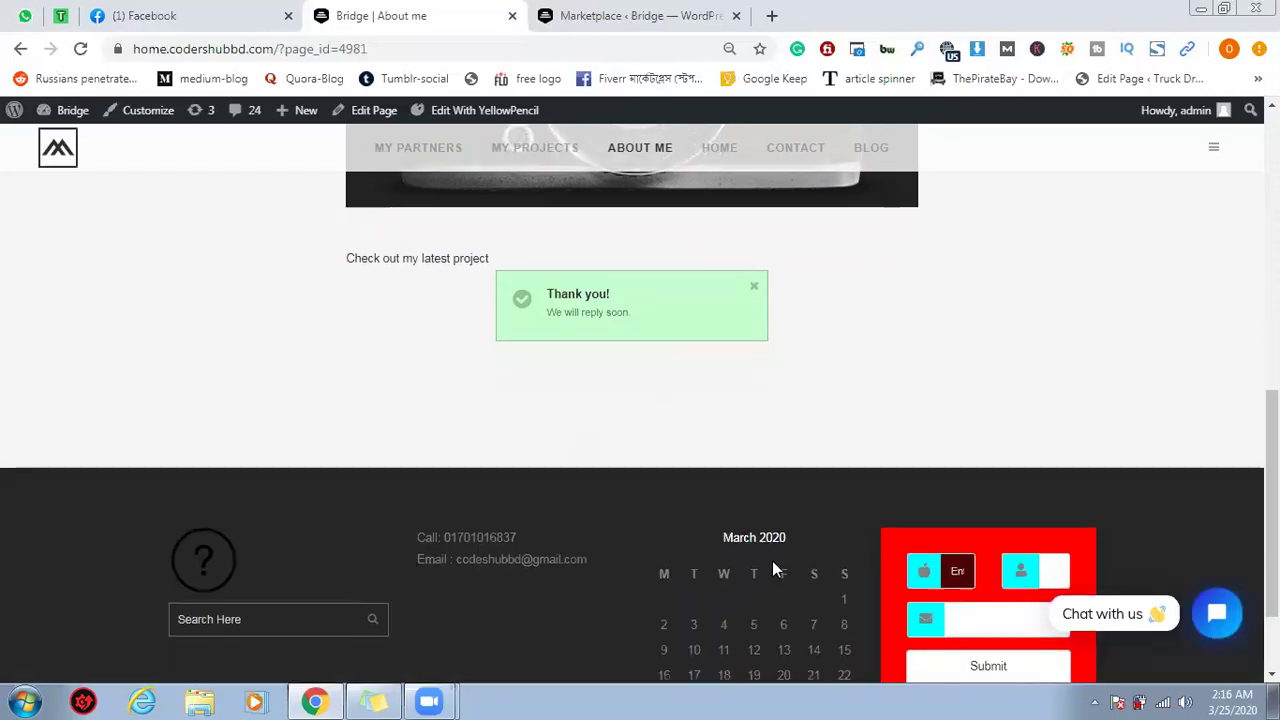
triple_click(640, 308)
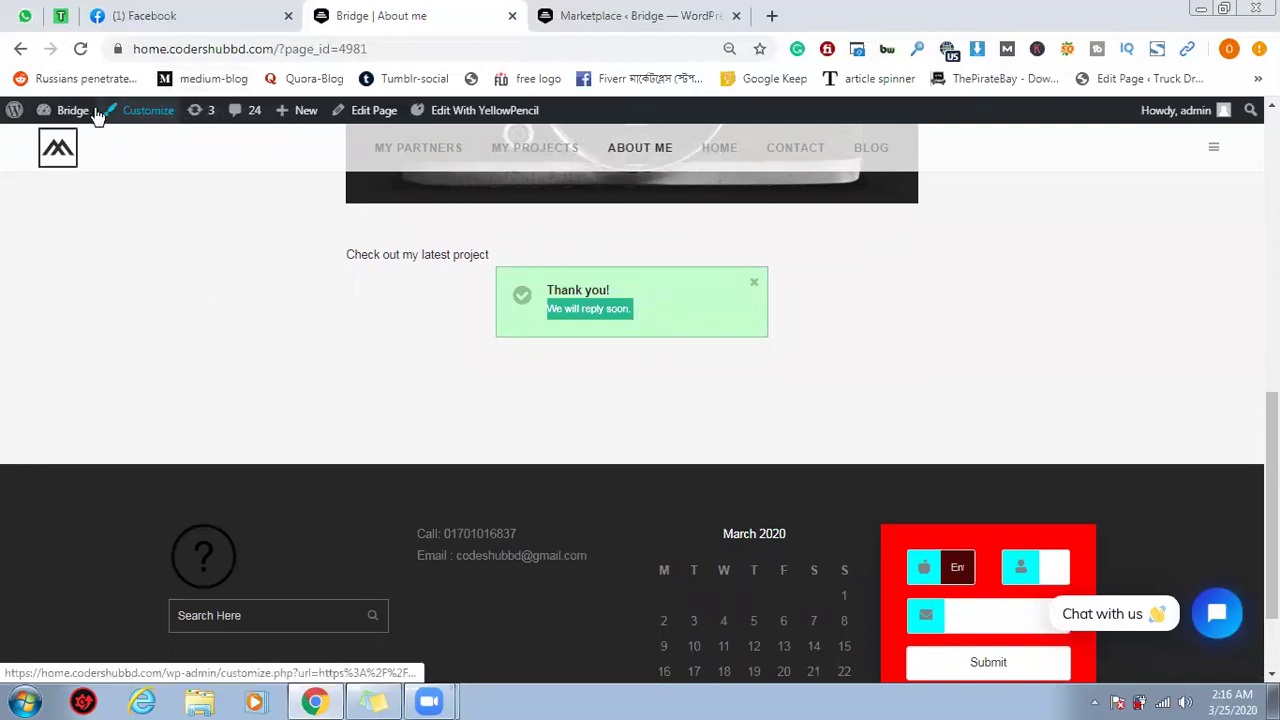
Go to the WordPress dashboard, close the Marketplace page and open the Super Forms contact entries
mouse_move(71, 122)
left_click(72, 145)
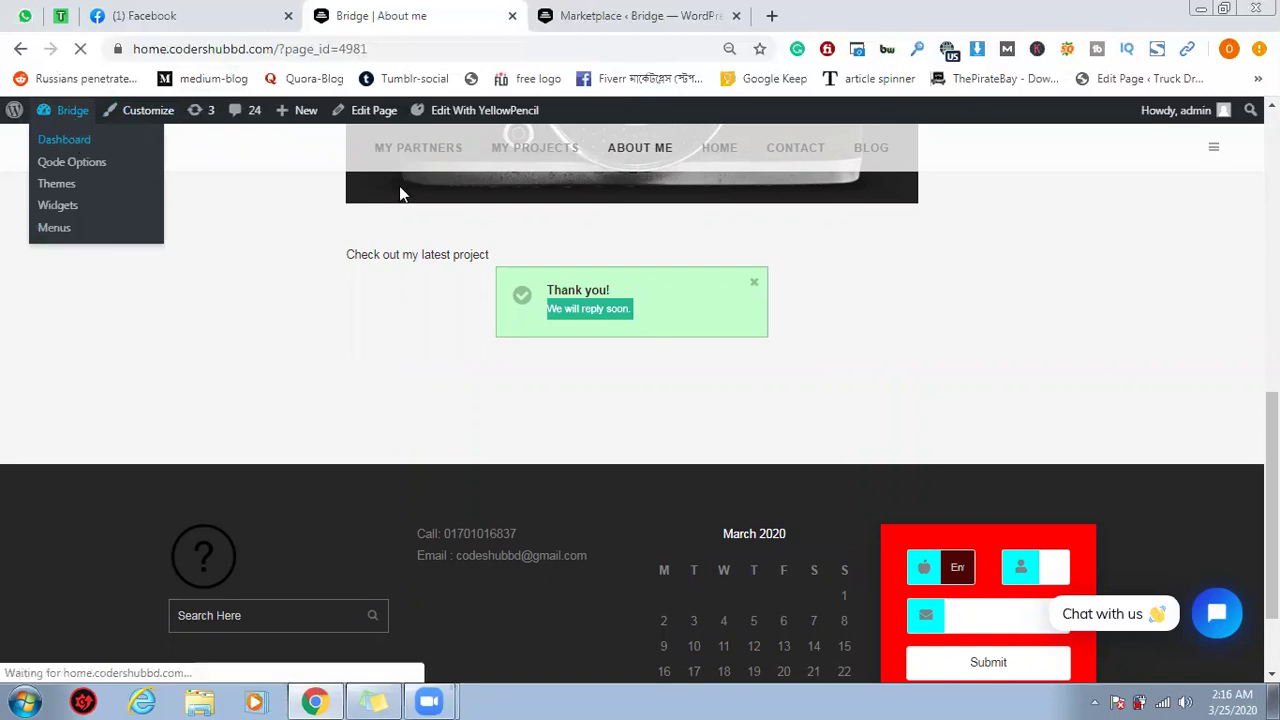
left_click(735, 16)
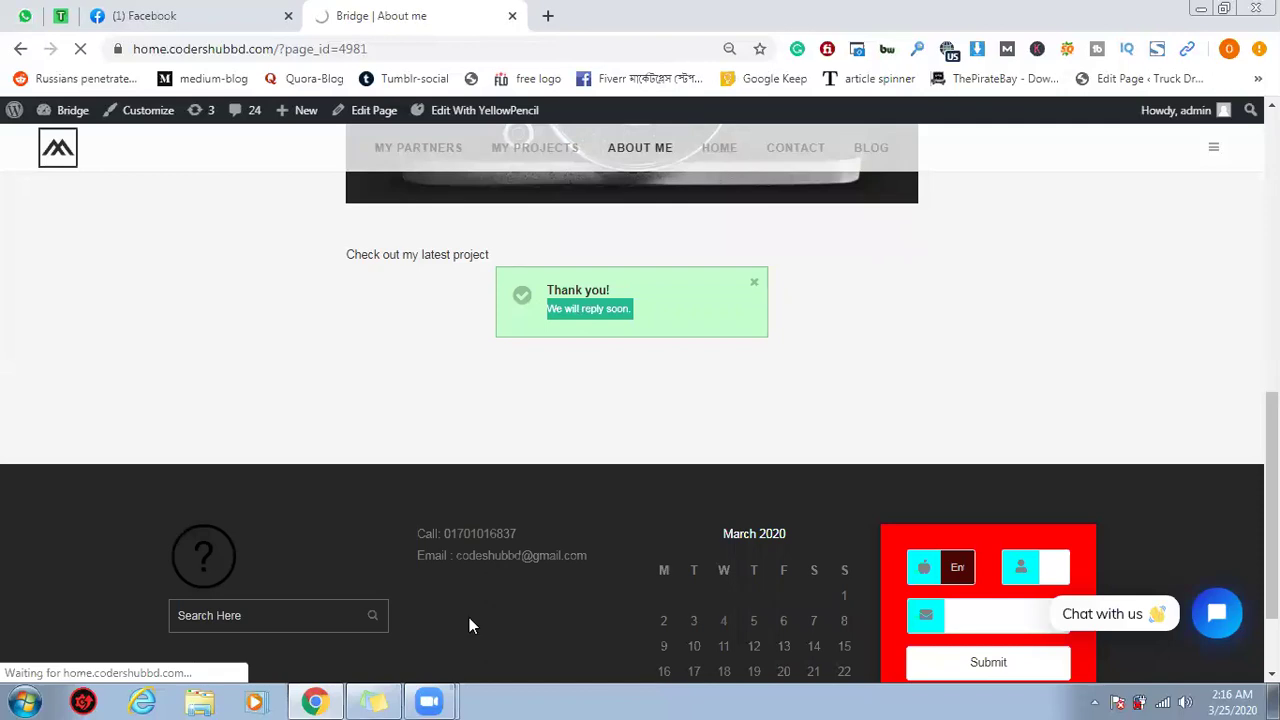
scroll(78, 551, "up", 5)
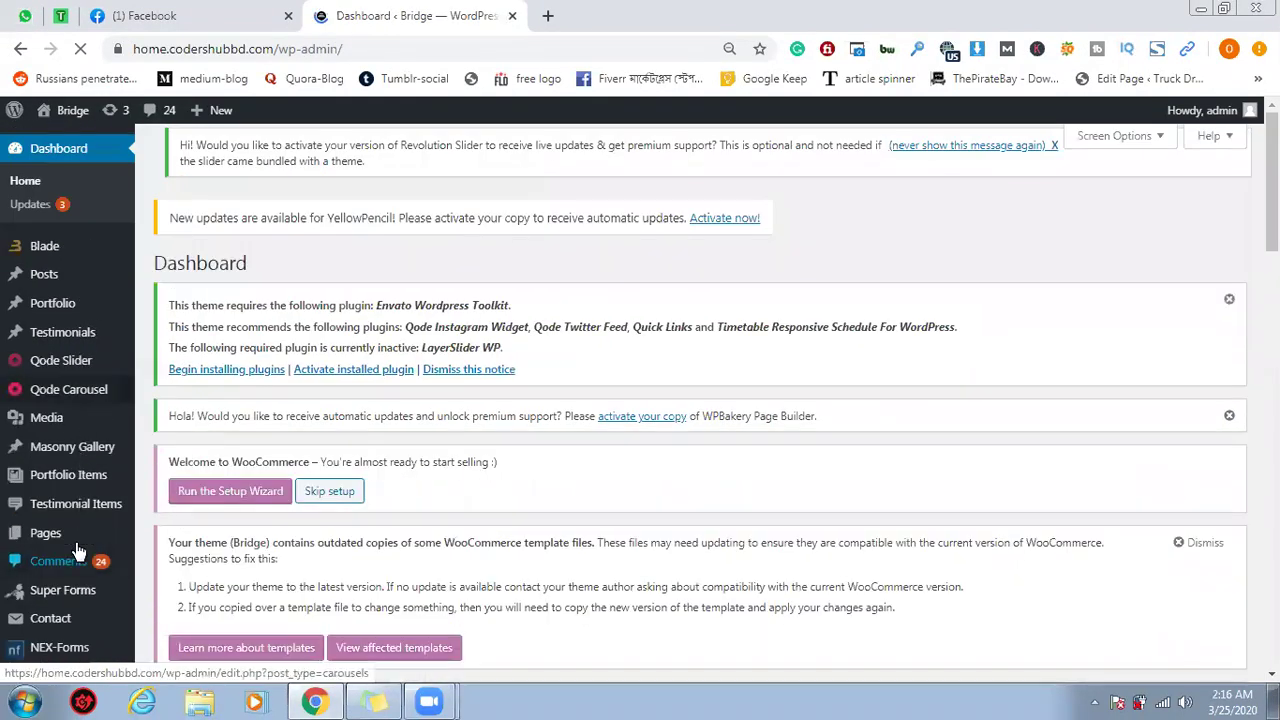
scroll(78, 551, "down", 1)
mouse_move(80, 494)
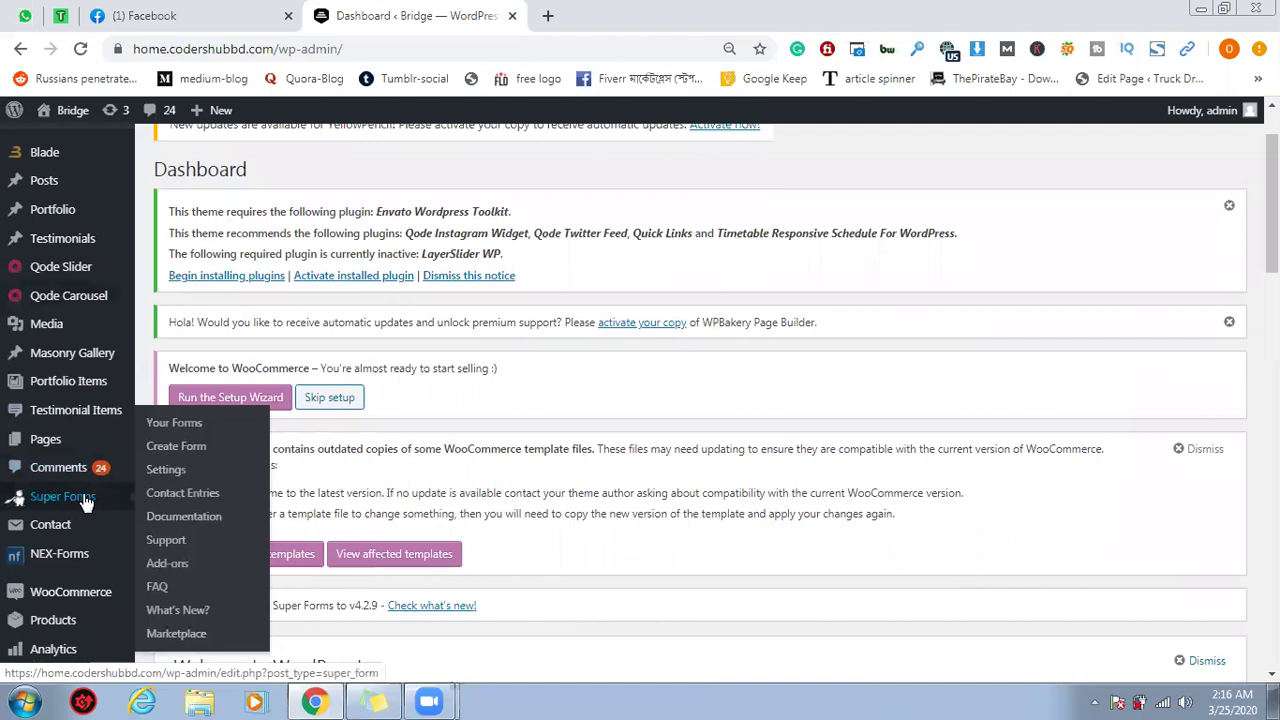
left_click(223, 493)
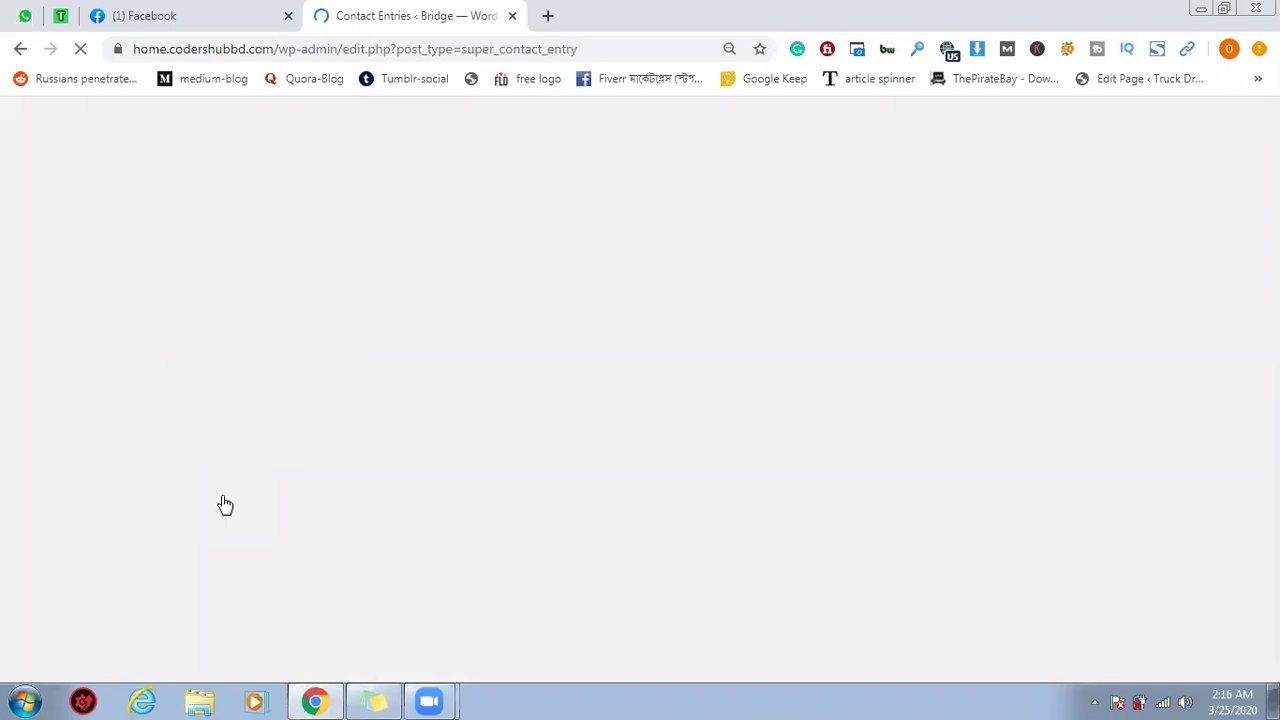
scroll(480, 580, "down", 3)
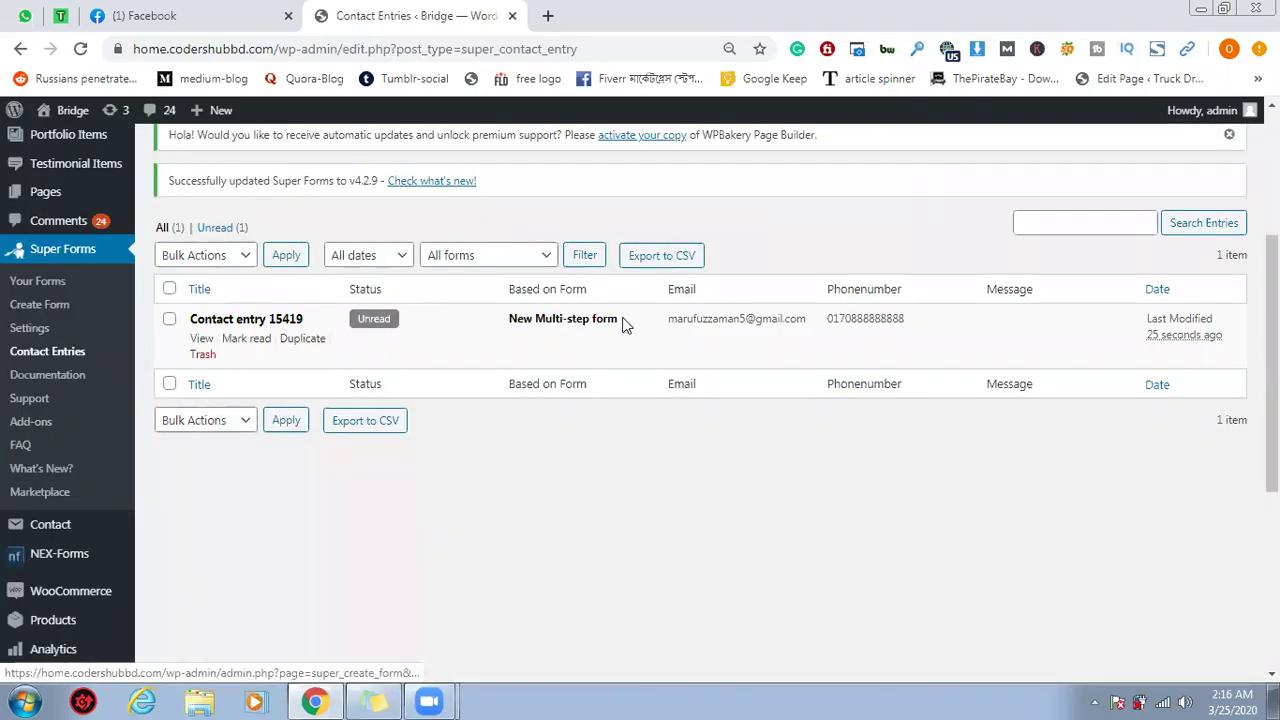
View the submitted contact entry, set its entry status to Completed and update it
left_click(201, 338)
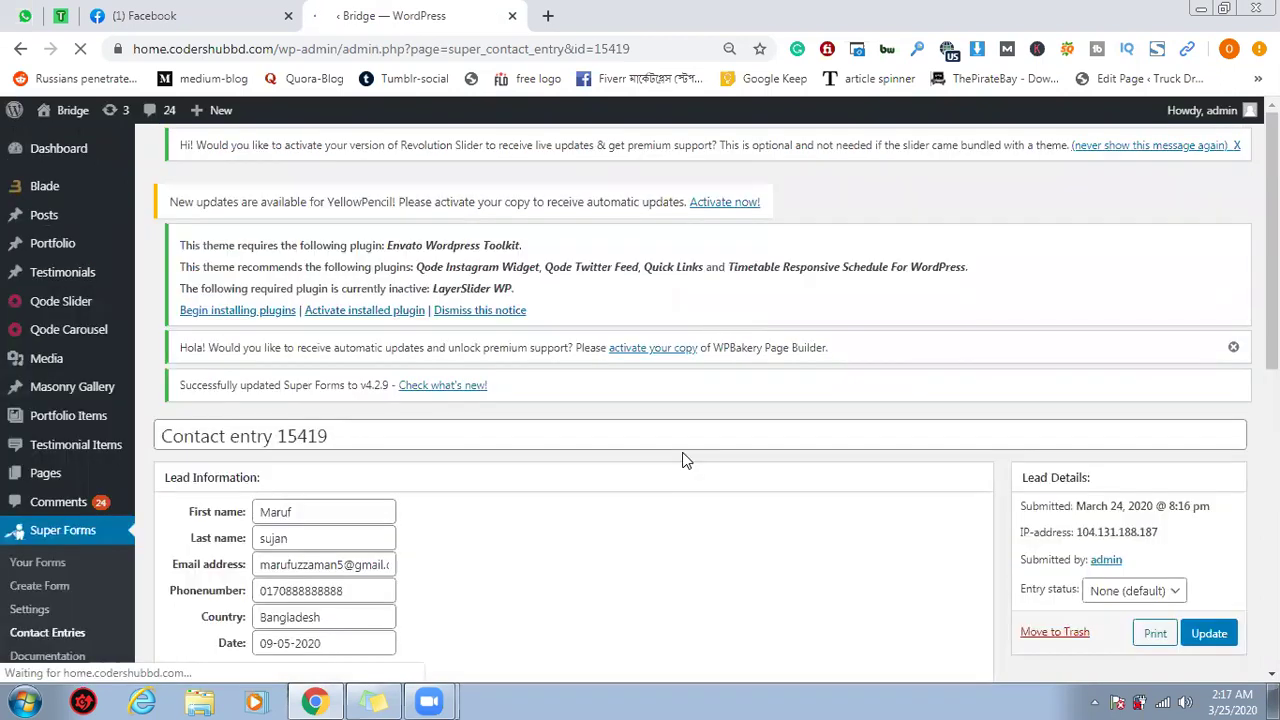
scroll(680, 457, "down", 3)
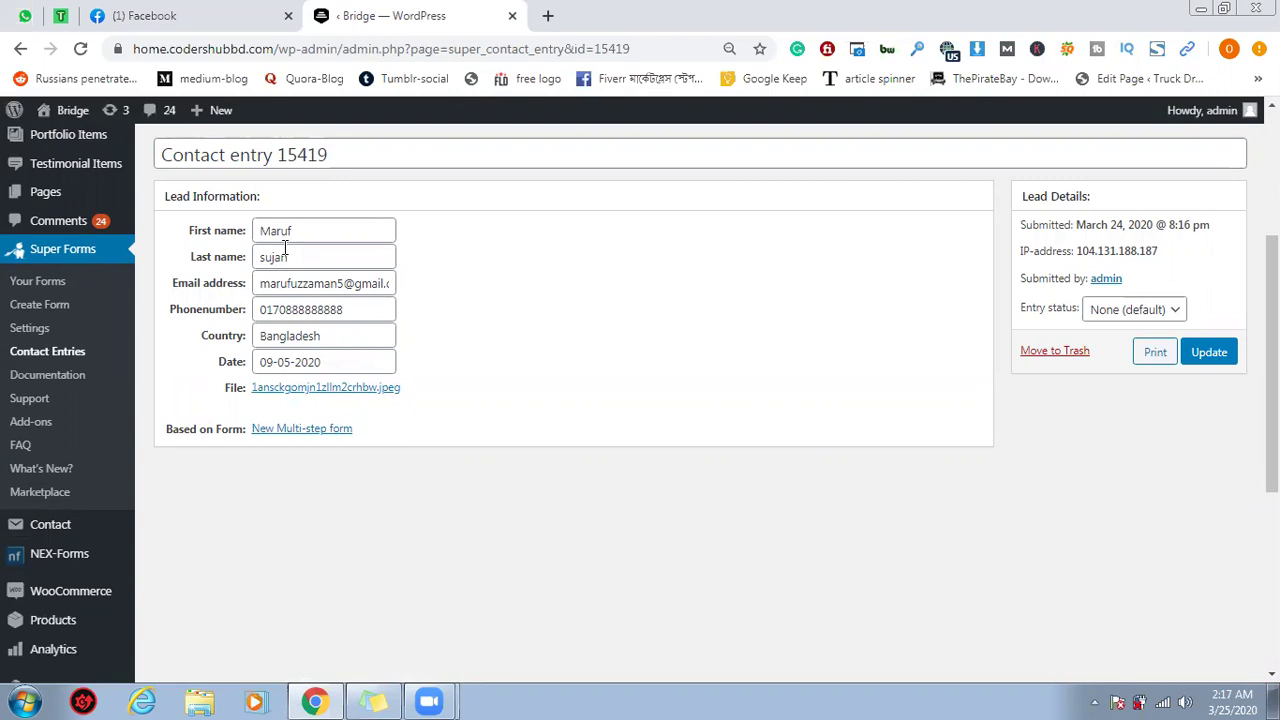
left_click(1126, 311)
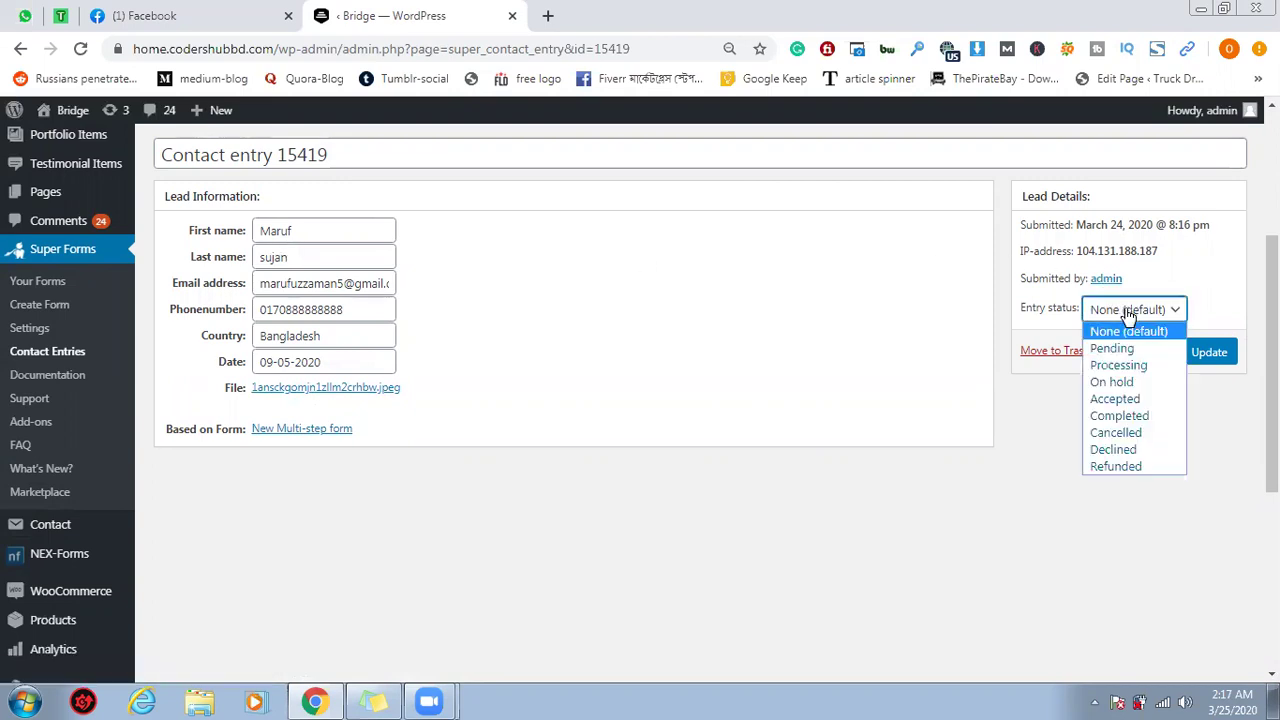
left_click(1135, 402)
left_click(1140, 312)
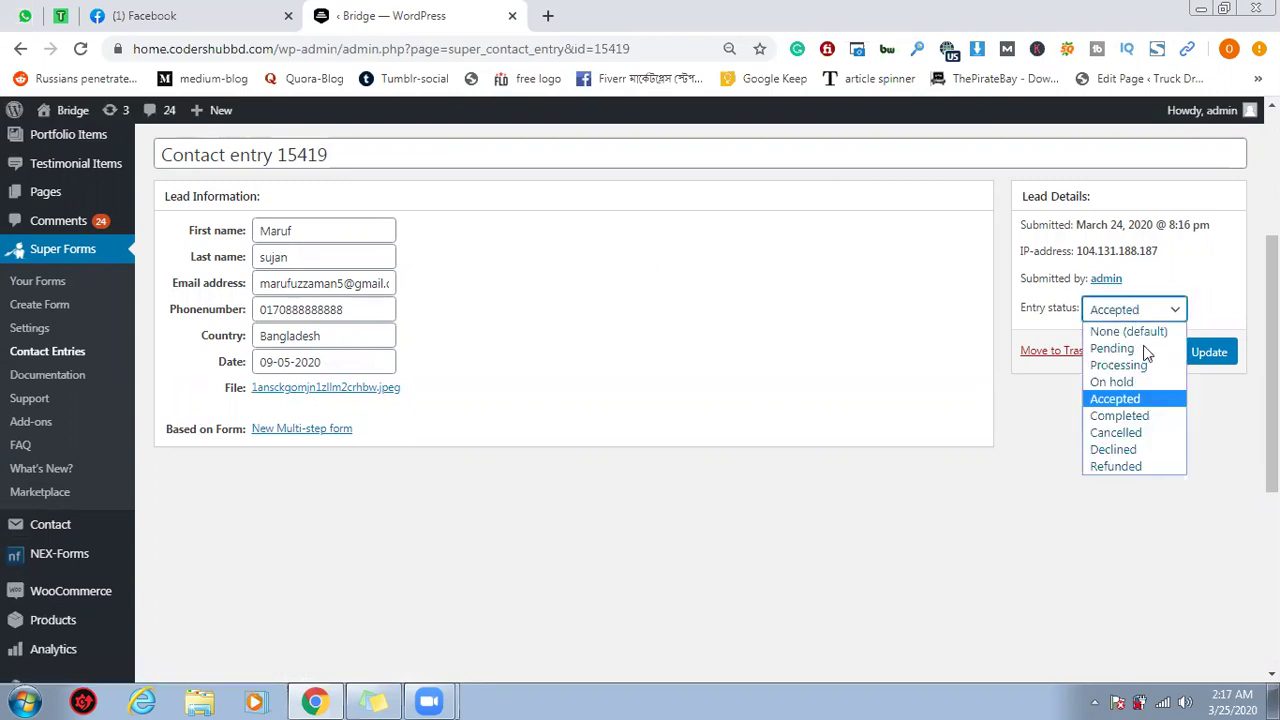
left_click(1158, 418)
left_click(1226, 355)
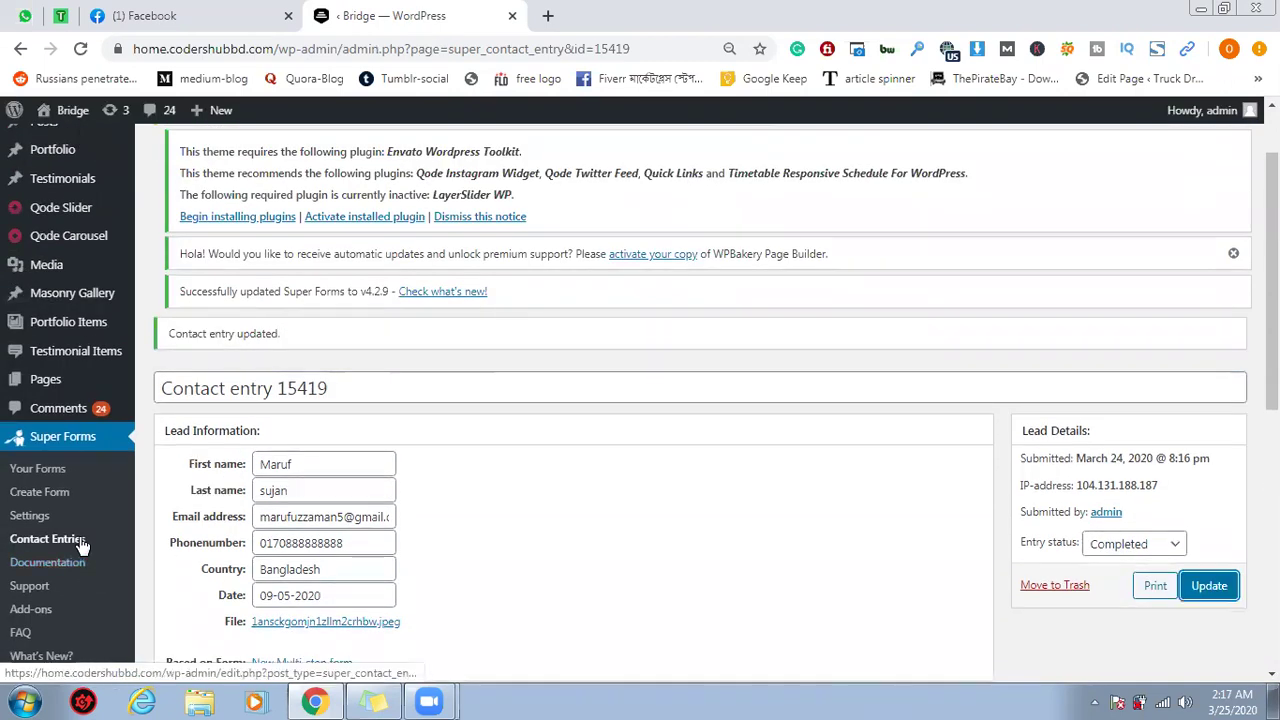
Return to the contact entries list and check the status of the updated entry
left_click(81, 539)
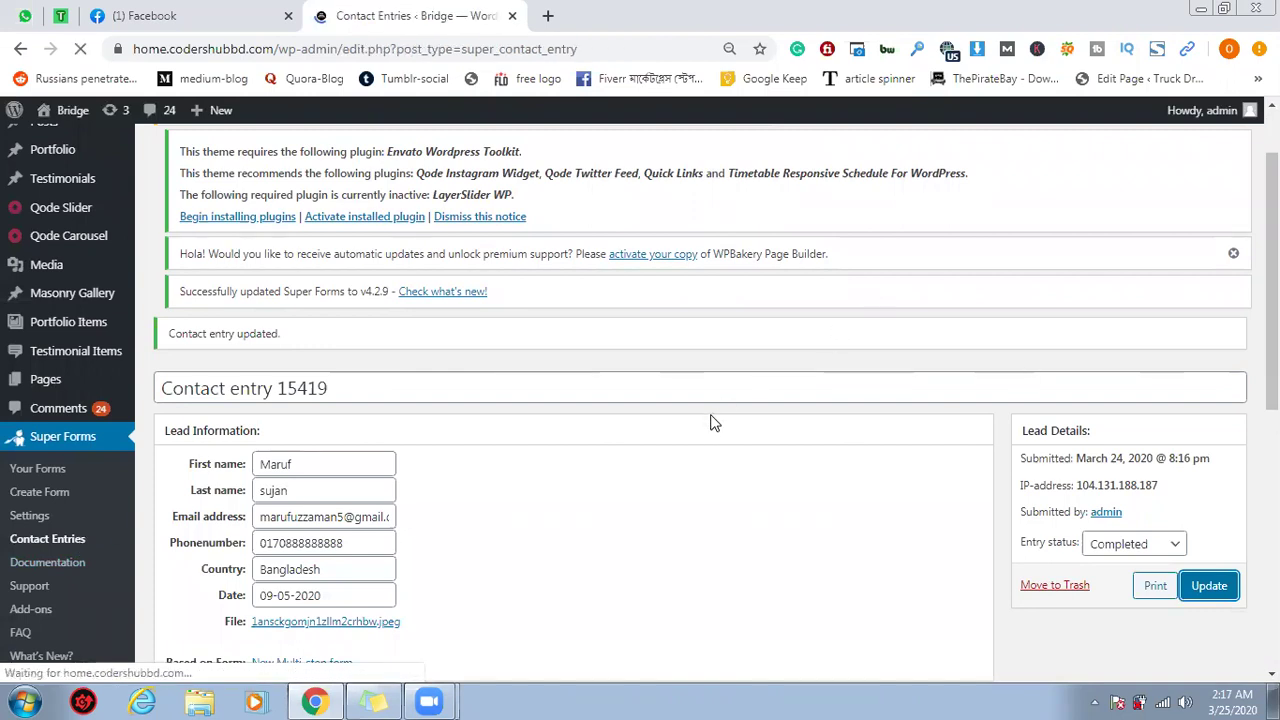
scroll(508, 543, "down", 2)
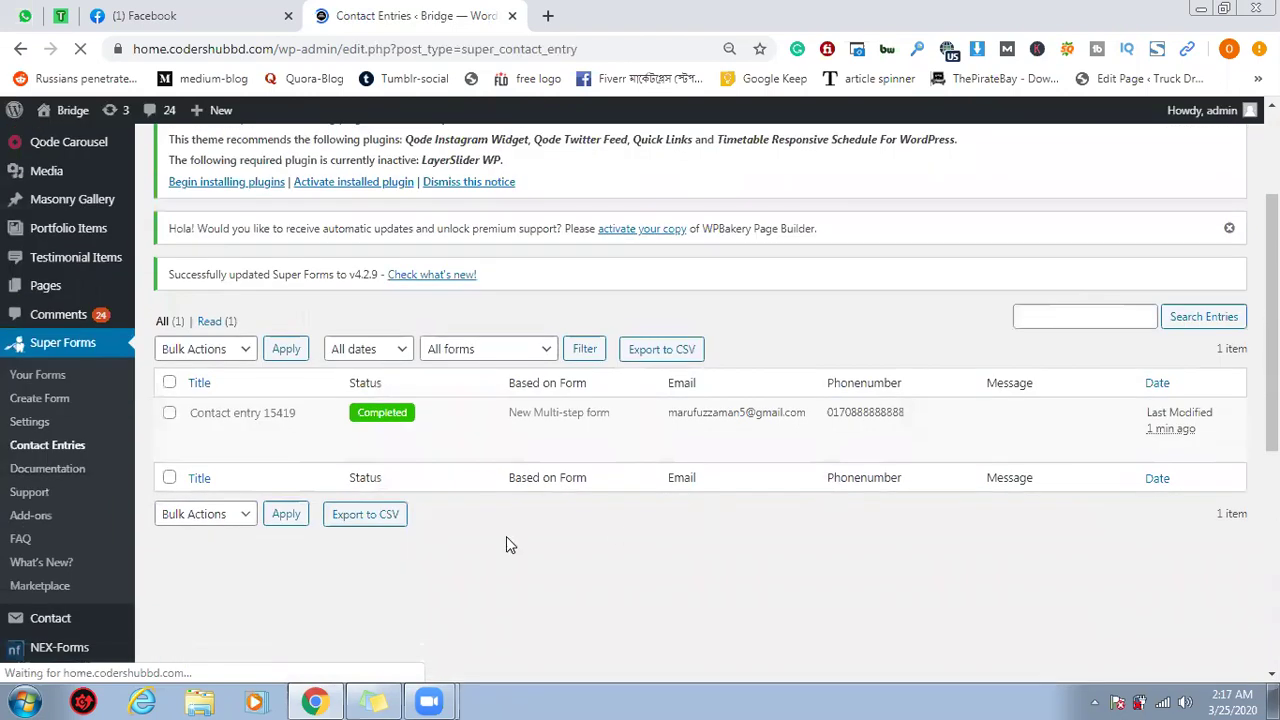
scroll(465, 445, "up", 1)
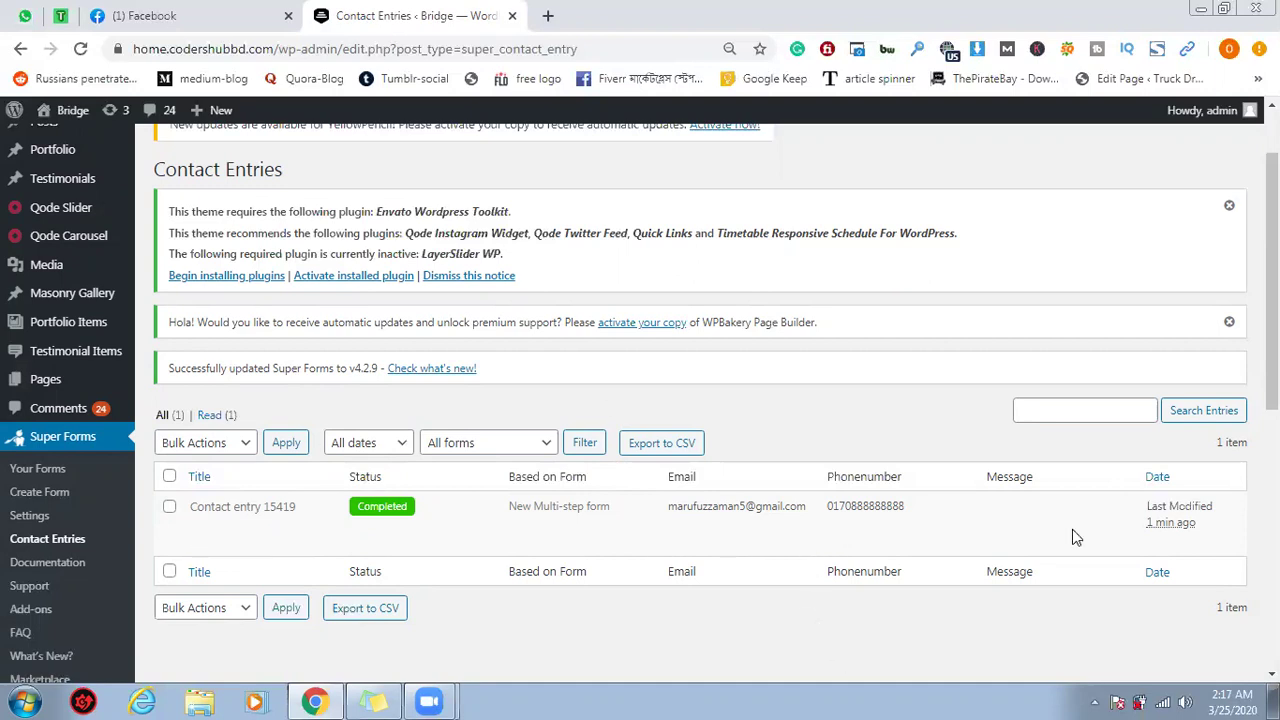
scroll(834, 503, "down", 2)
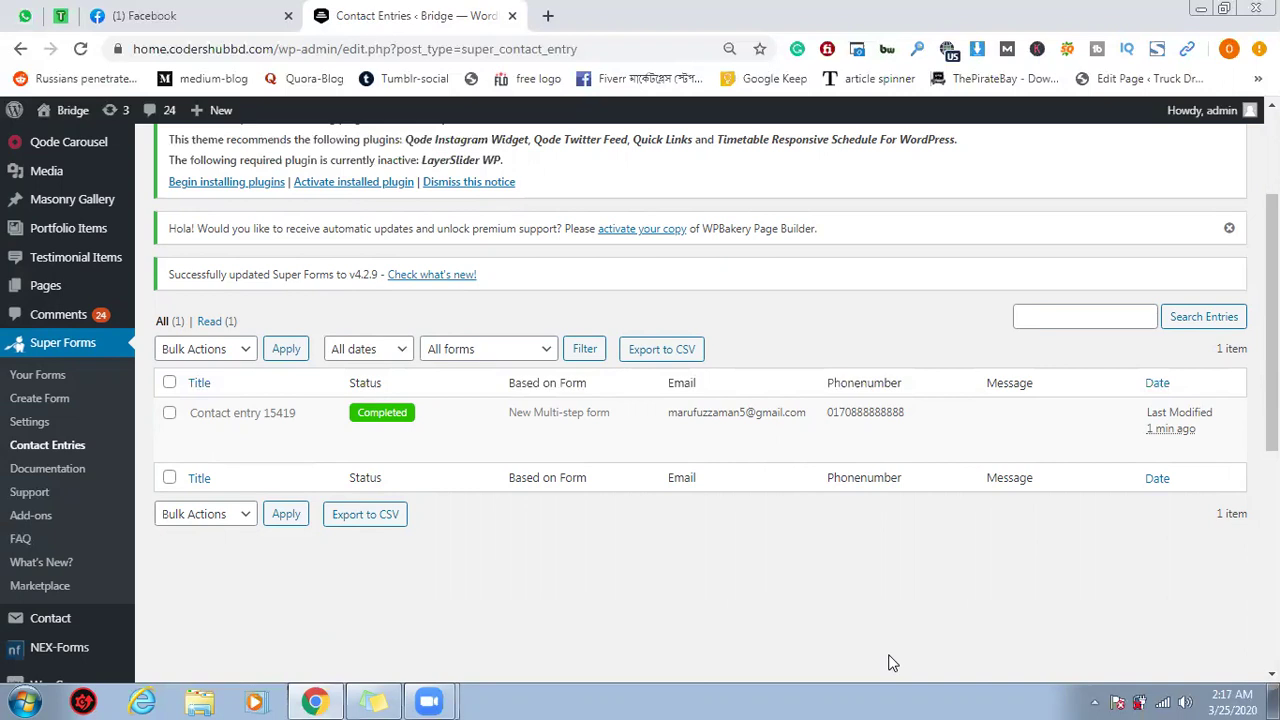
key("alt+q")
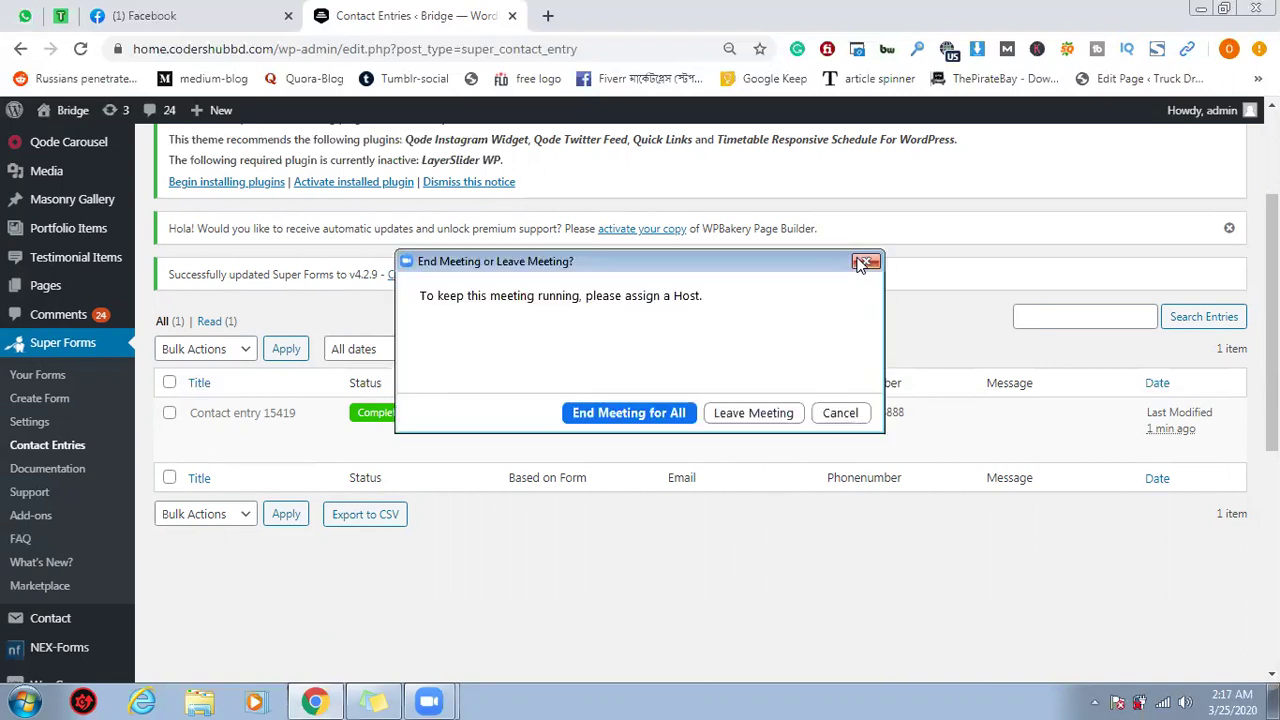